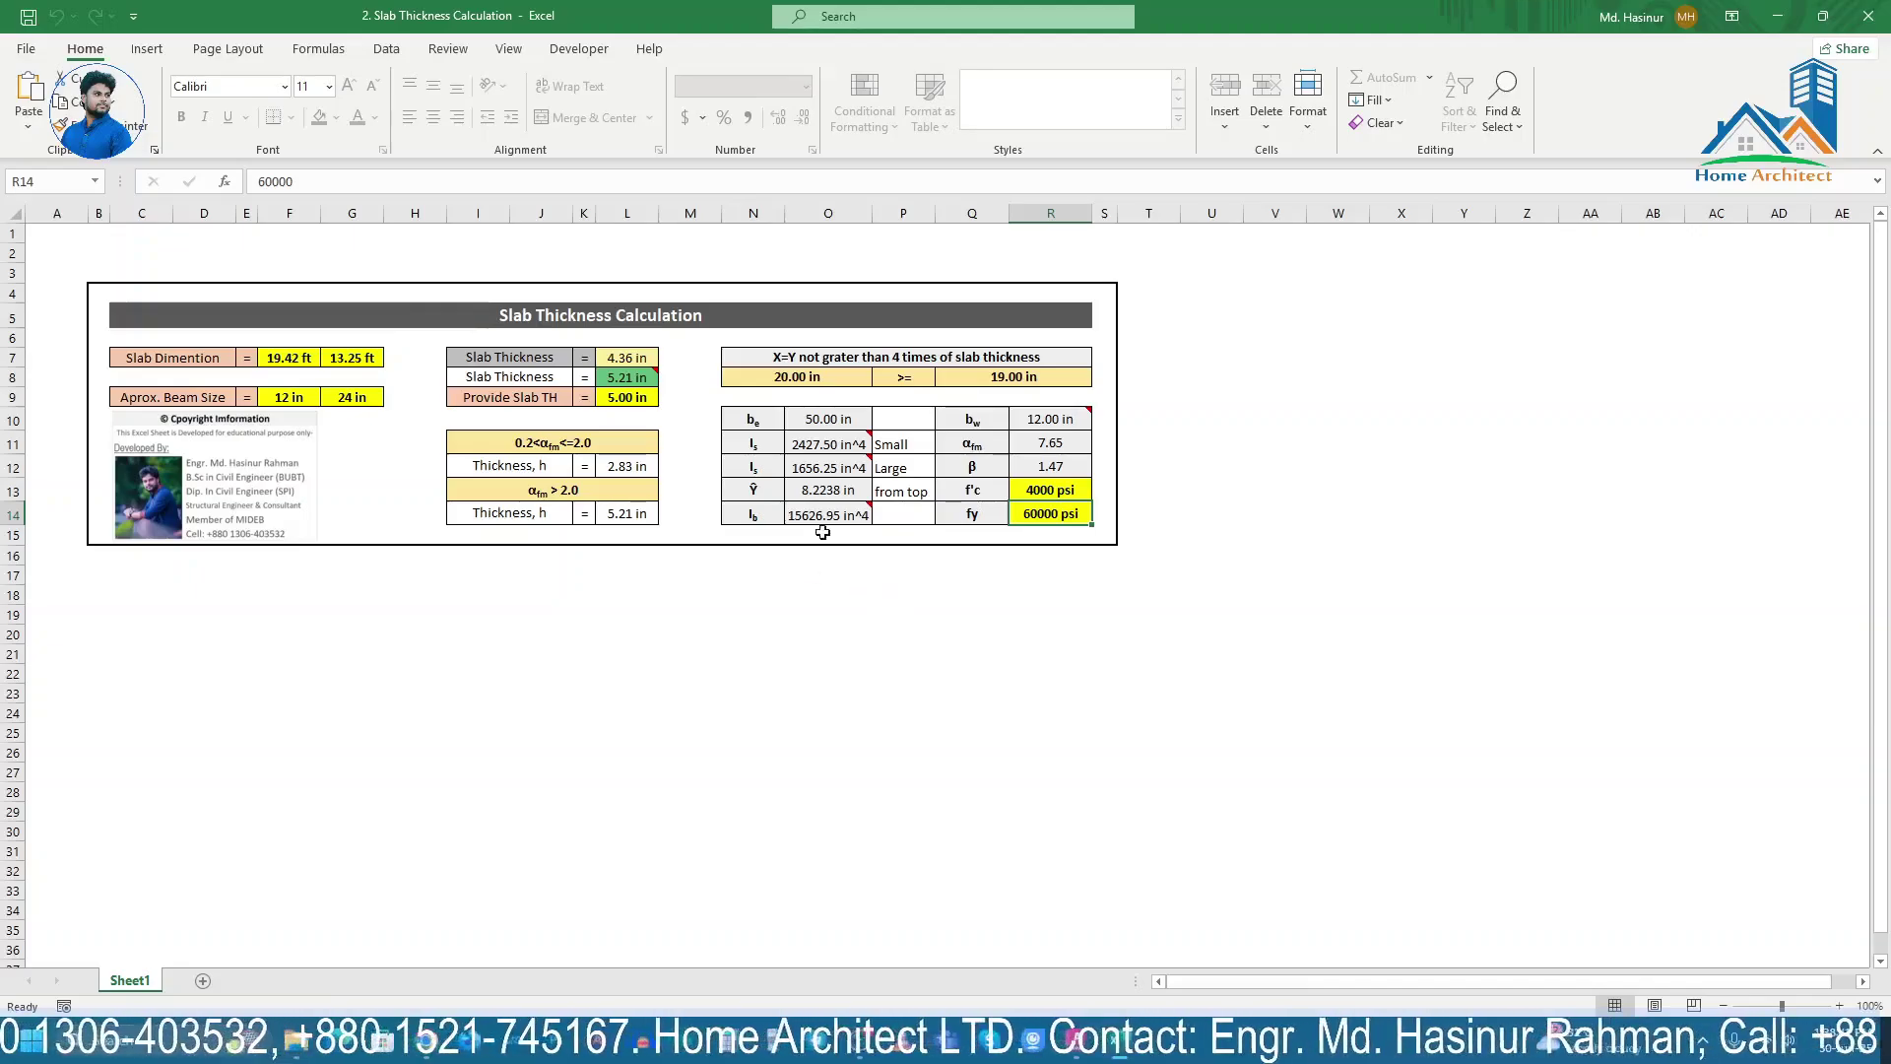
Step: Review the two slab dimension inputs in F7 and G7
{"action": "left_click", "coordinate": [274, 357]}
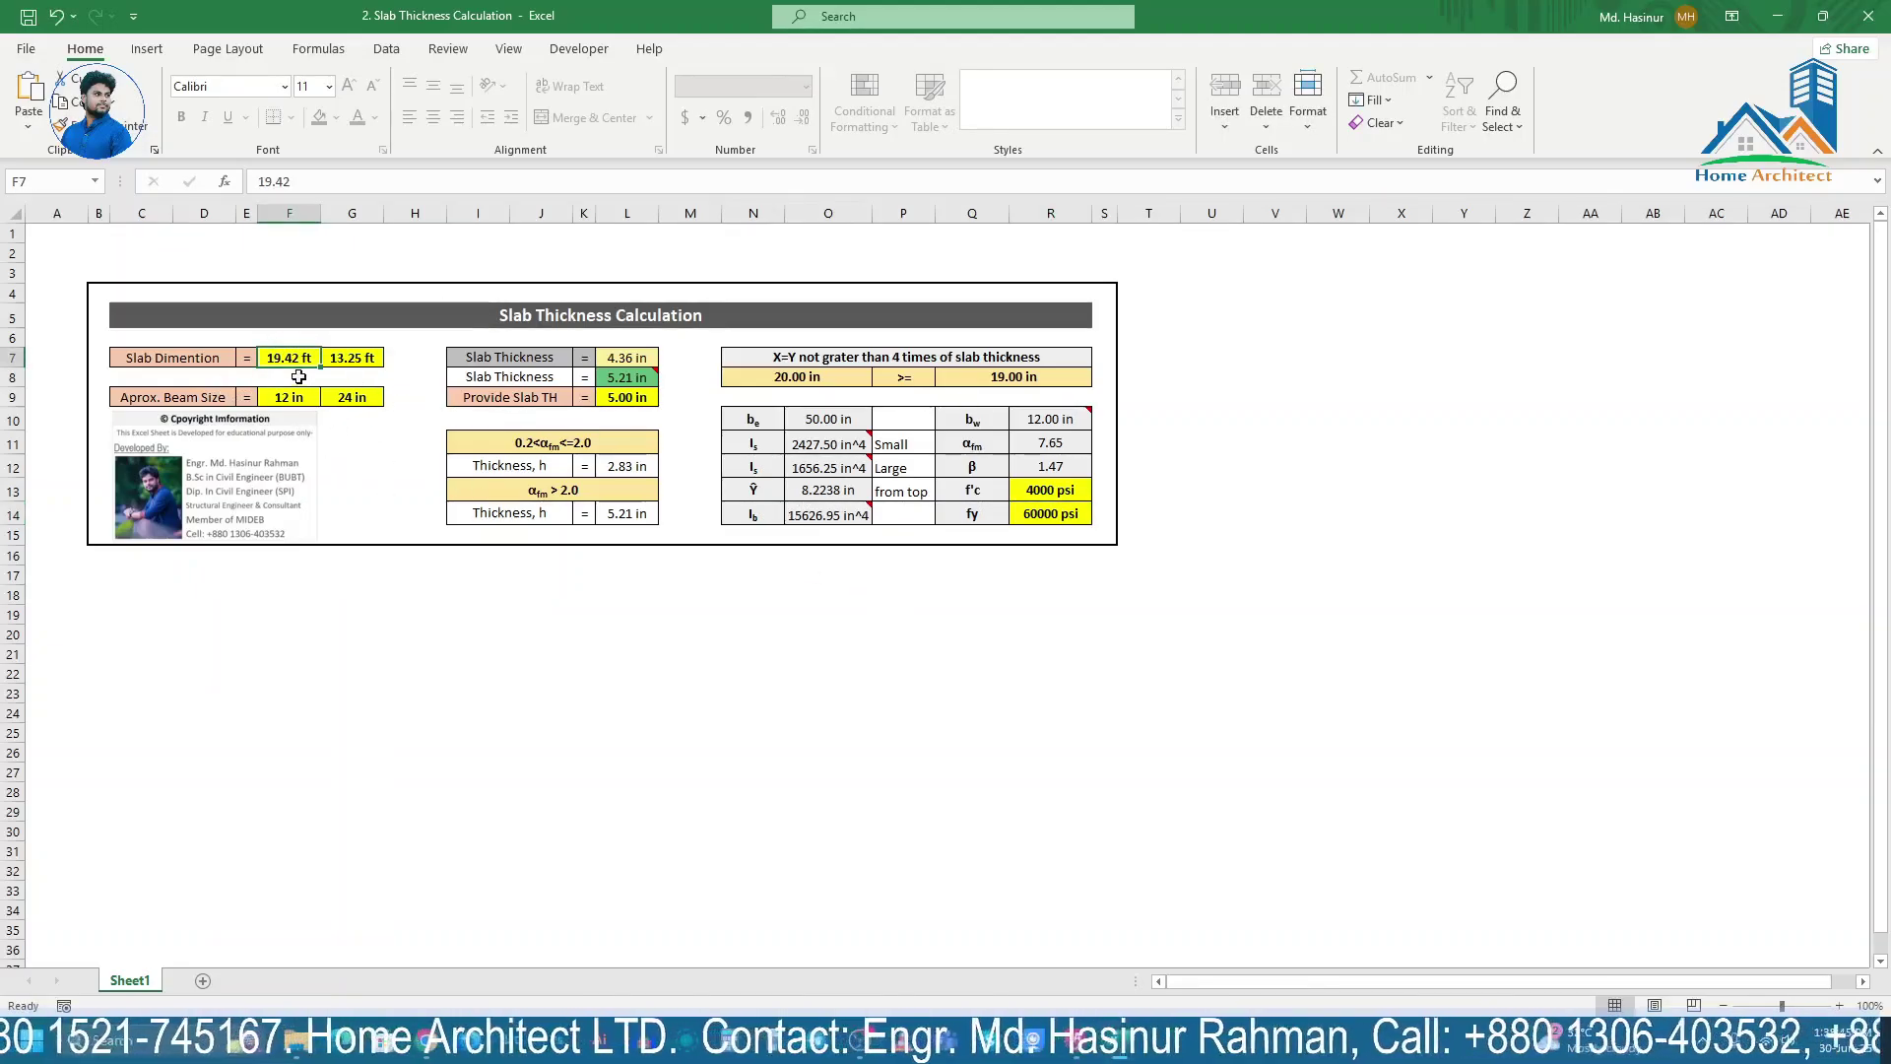
{"action": "left_click", "coordinate": [328, 357]}
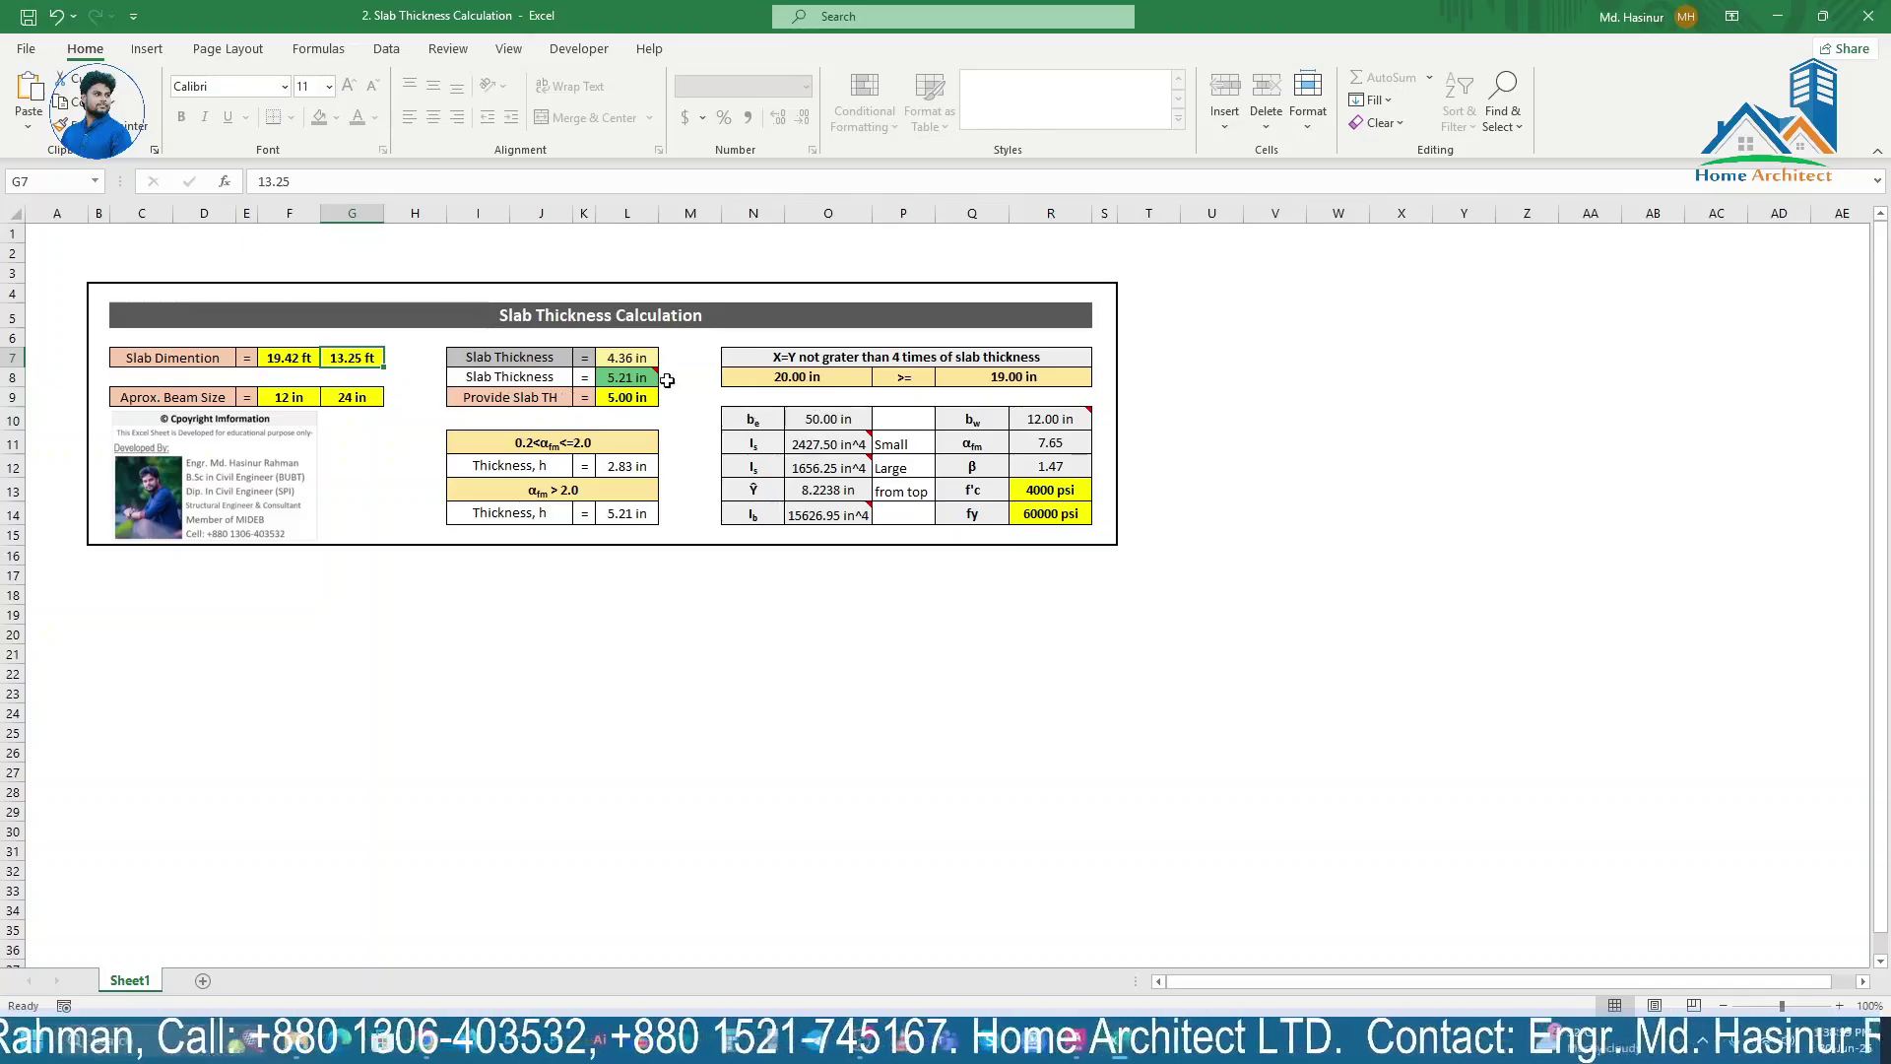
{"action": "left_click", "coordinate": [292, 357]}
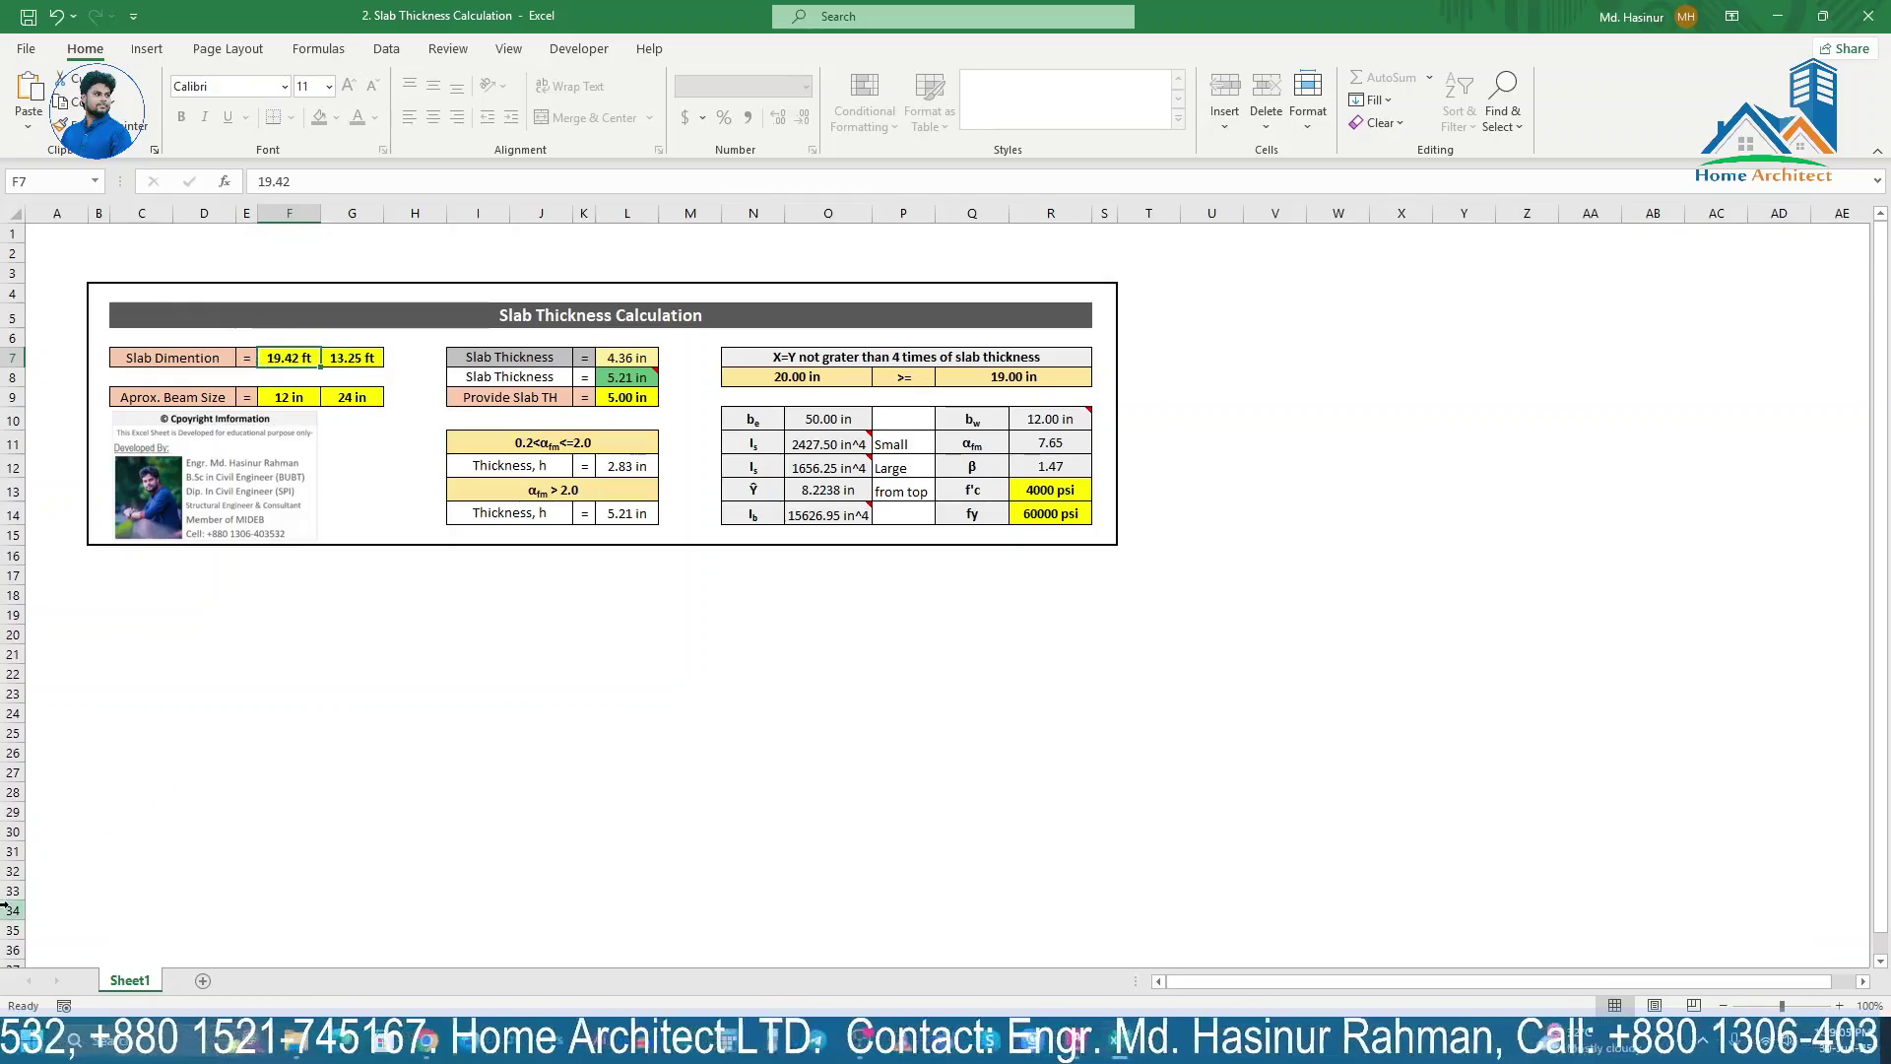
Step: Start the screen annotation pen over the slab thickness worksheet
{"action": "left_click", "coordinate": [23, 1041]}
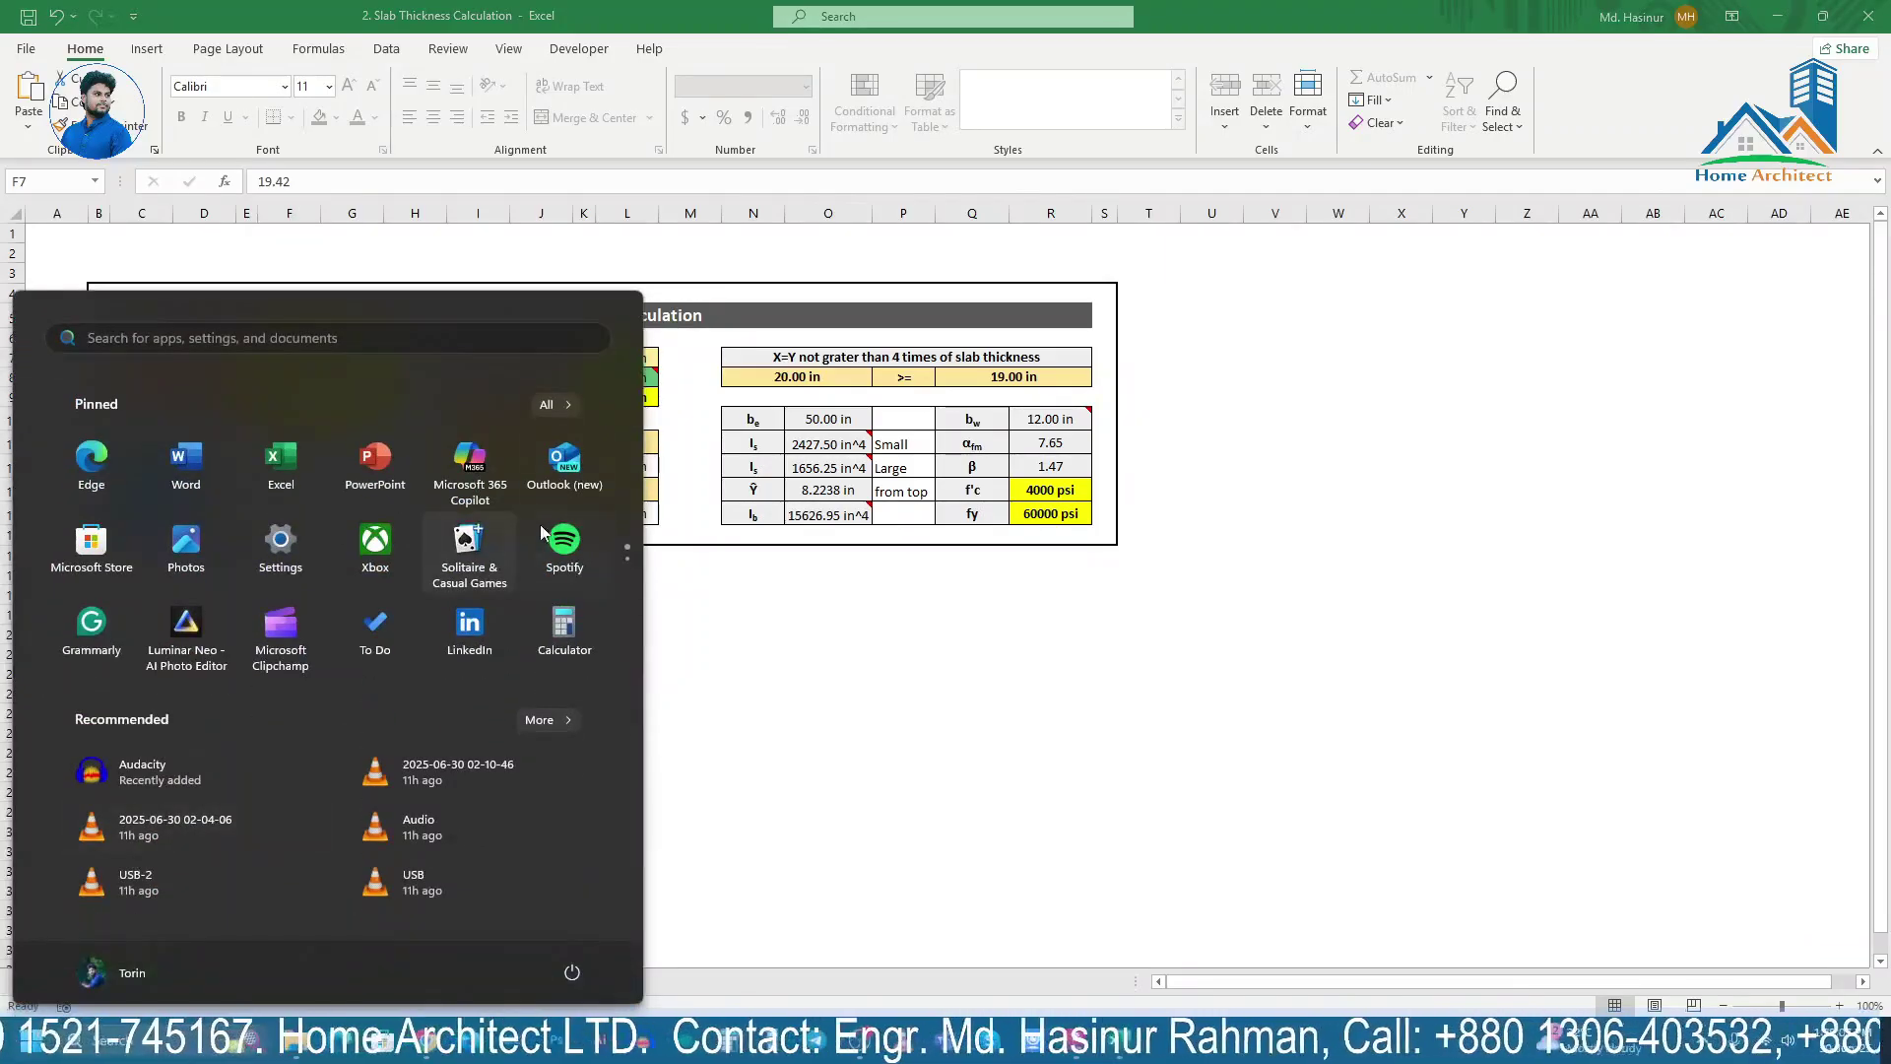
{"action": "left_click", "coordinate": [553, 403]}
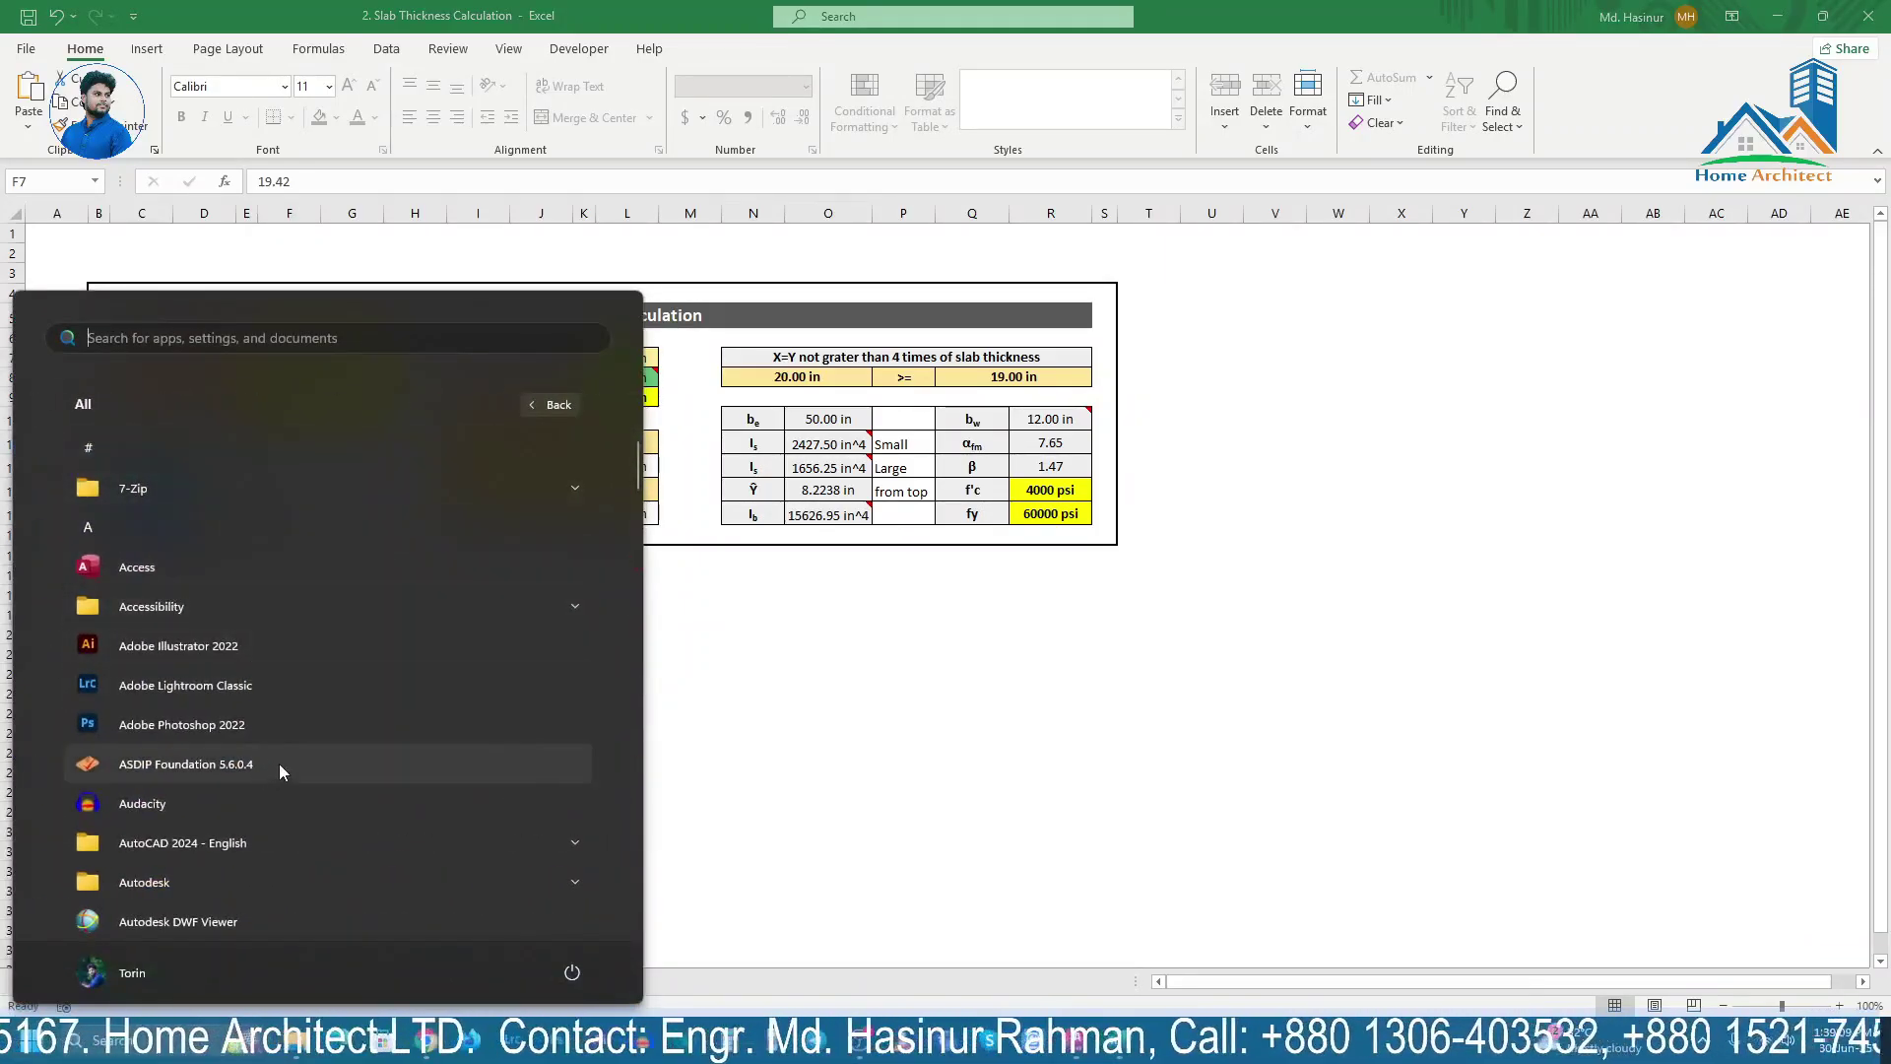
{"action": "scroll", "coordinate": [279, 765], "scroll_direction": "down", "scroll_amount": 10}
{"action": "key", "text": "ctrl+alt+g"}
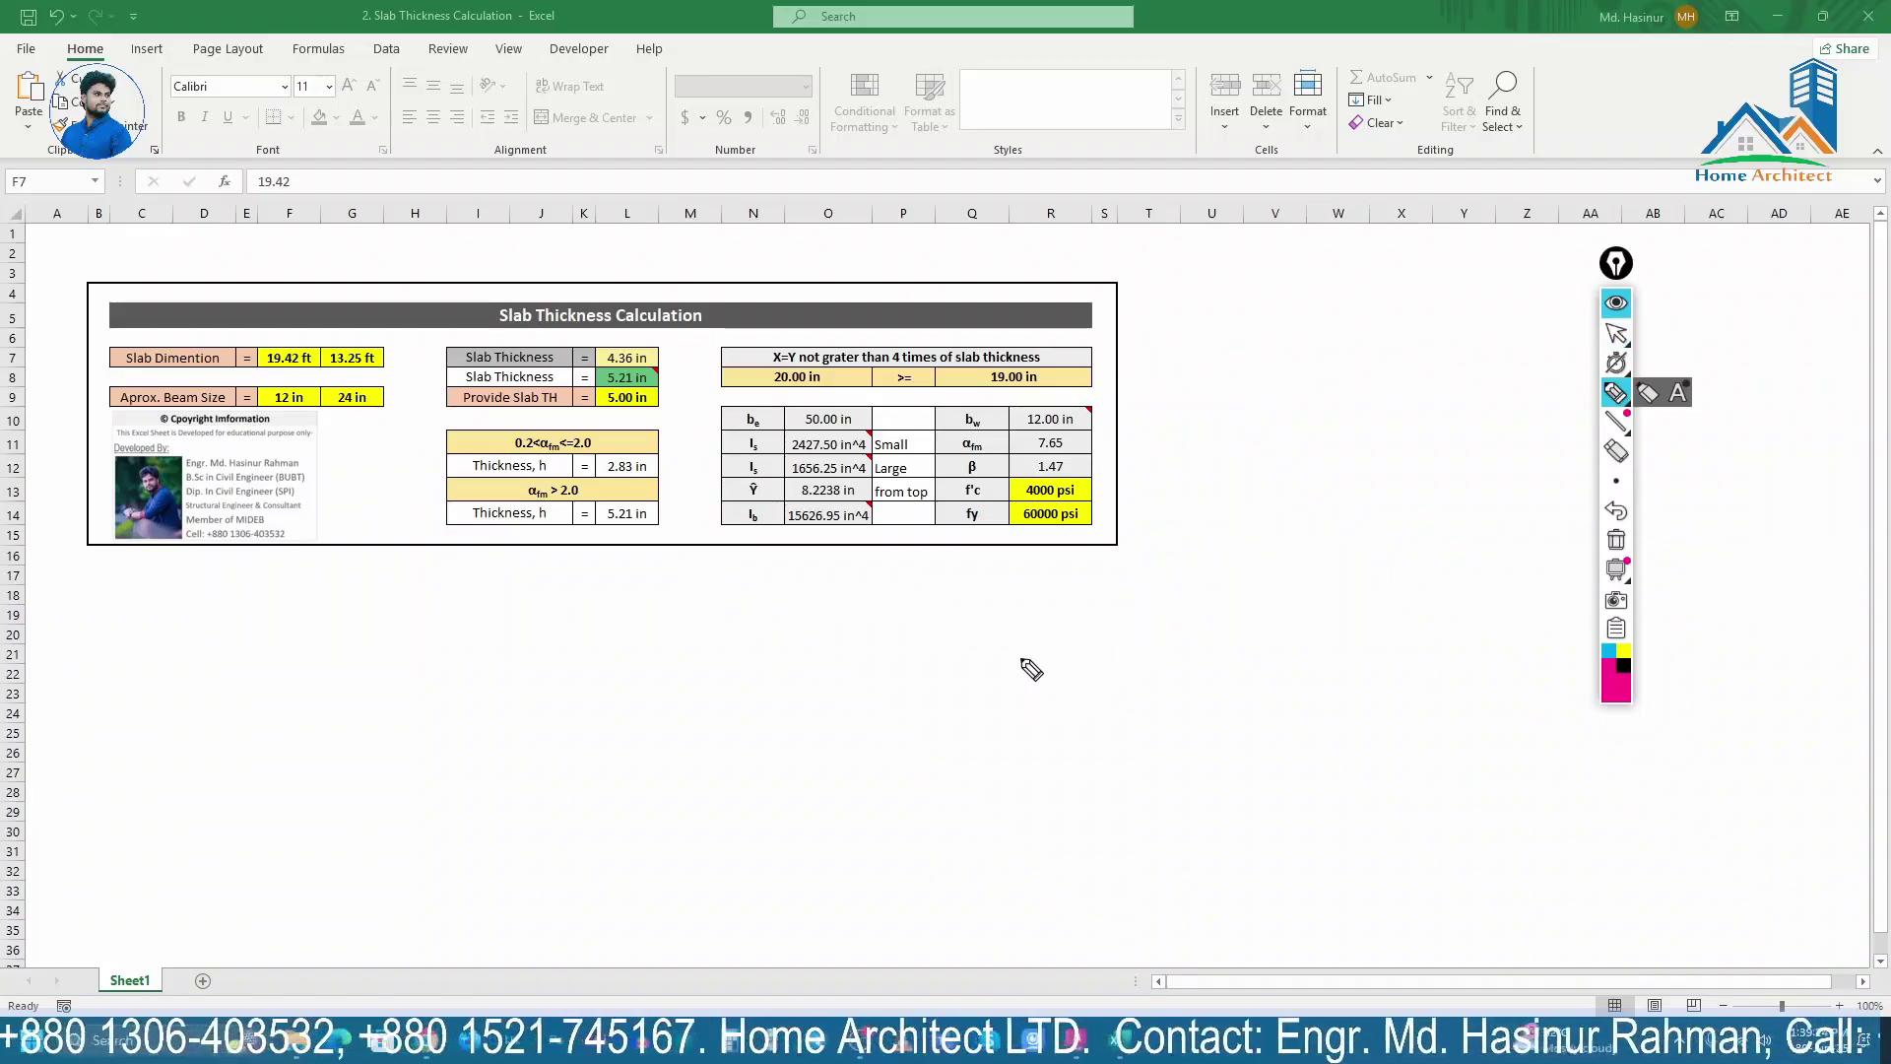
Step: Sketch a rectangular slab panel with inner beam lines along all four sides below the table, and tick the Slab Dimention label
{"action": "left_click_drag", "start_coordinate": [860, 662], "coordinate": [1250, 660]}
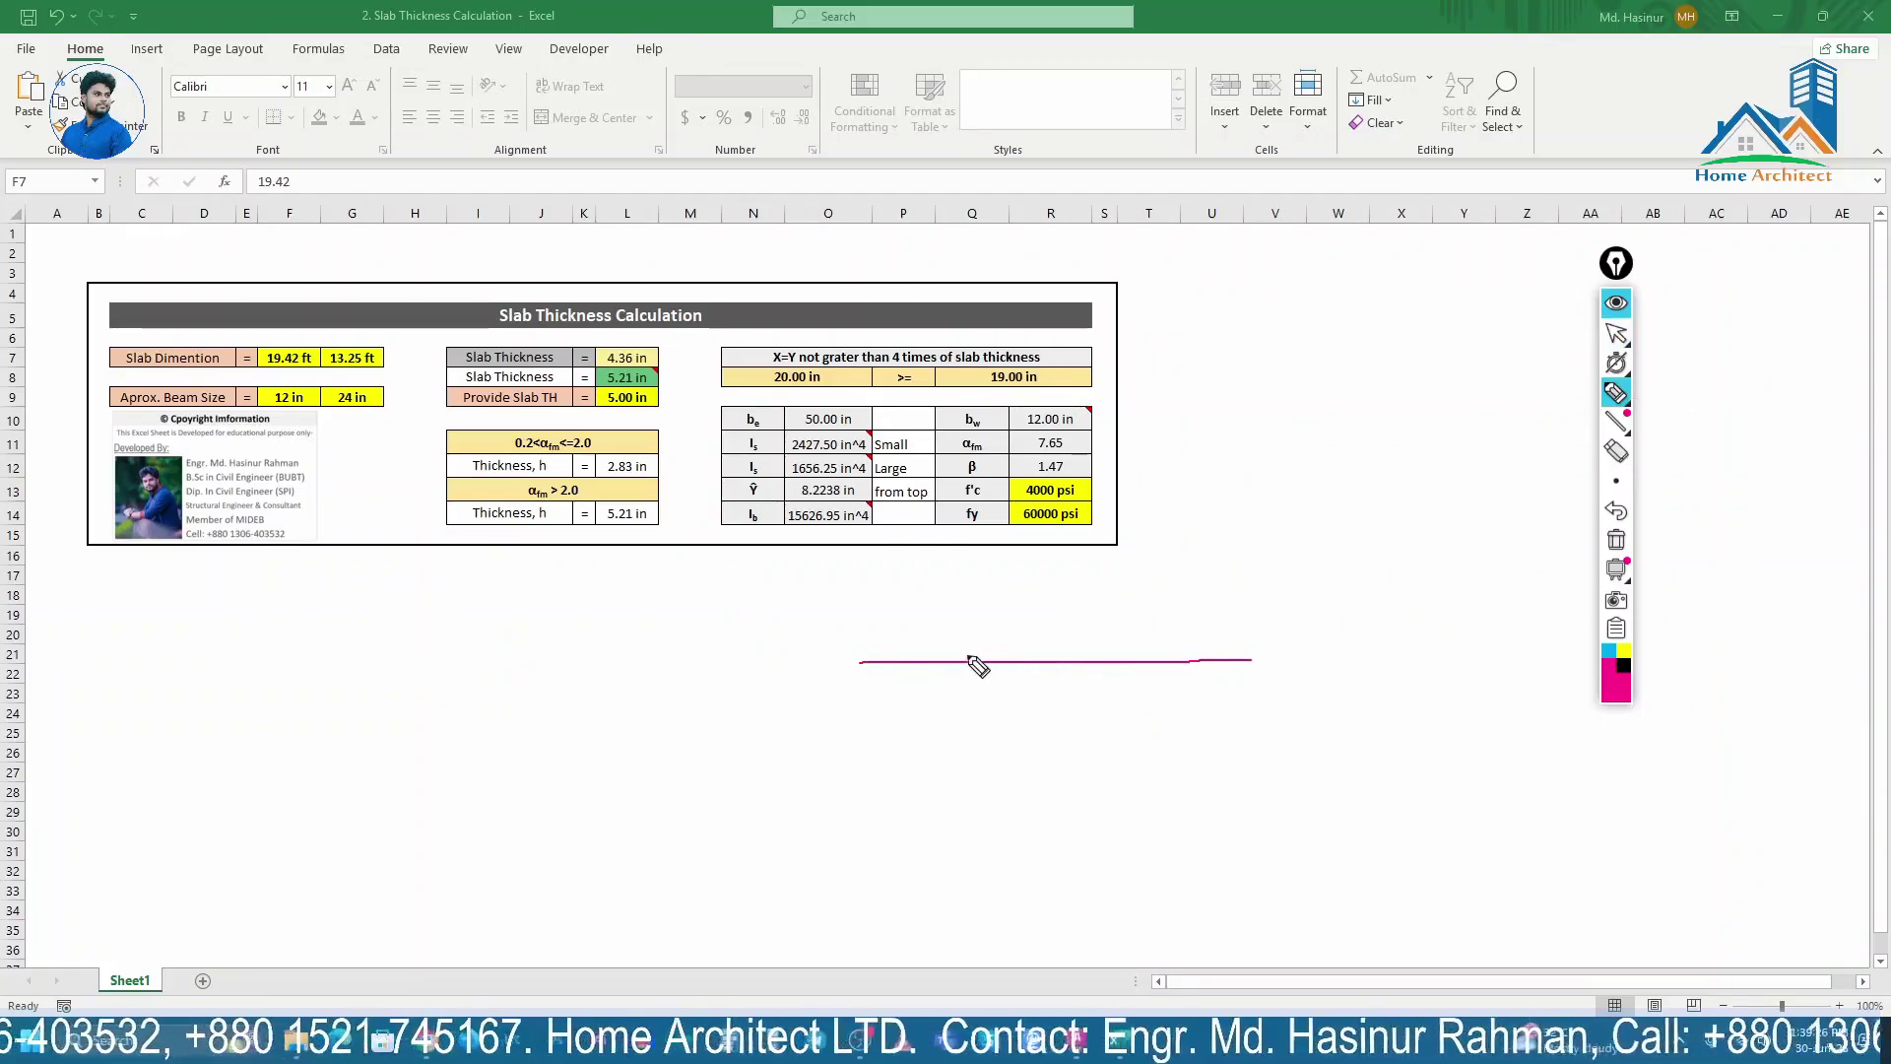
{"action": "mouse_move", "coordinate": [860, 662]}
{"action": "left_mouse_down"}
{"action": "mouse_move", "coordinate": [860, 906]}
{"action": "mouse_move", "coordinate": [1262, 898]}
{"action": "left_mouse_up"}
{"action": "left_click_drag", "start_coordinate": [1250, 660], "coordinate": [1252, 898]}
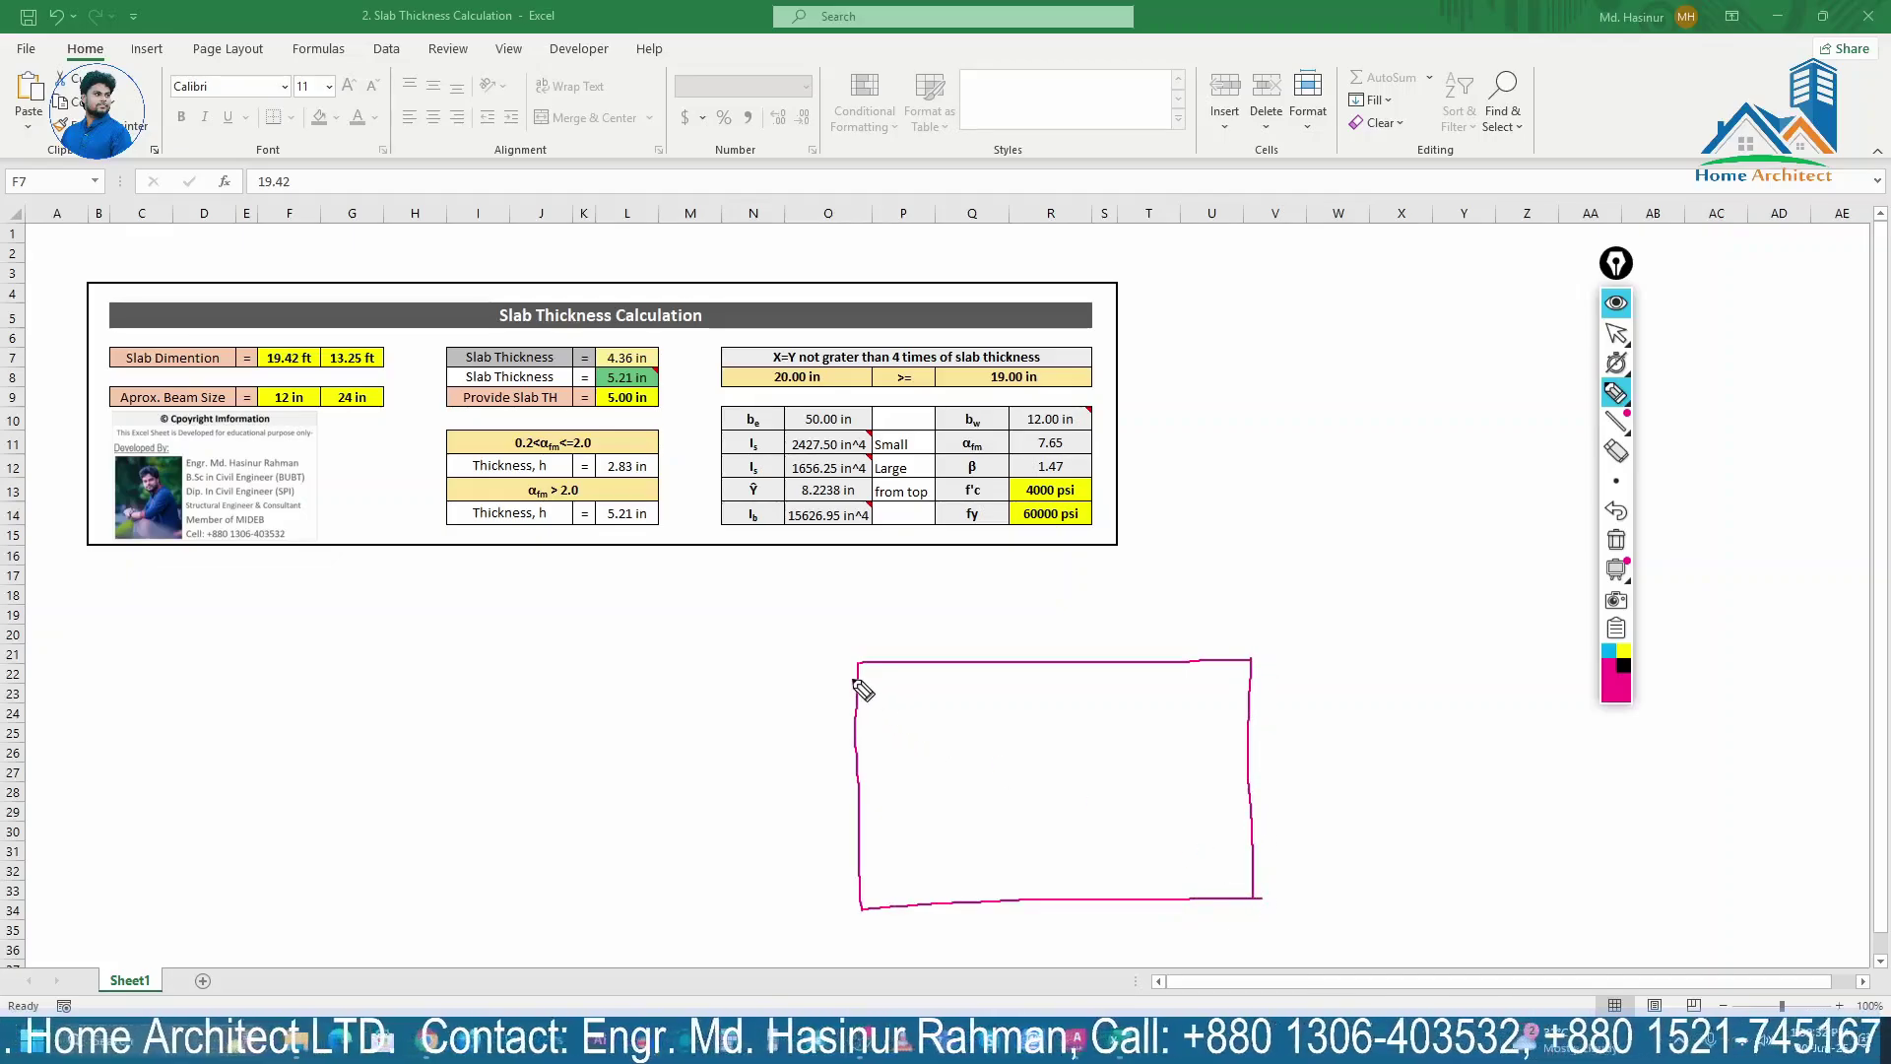
{"action": "left_click_drag", "start_coordinate": [856, 684], "coordinate": [1251, 681]}
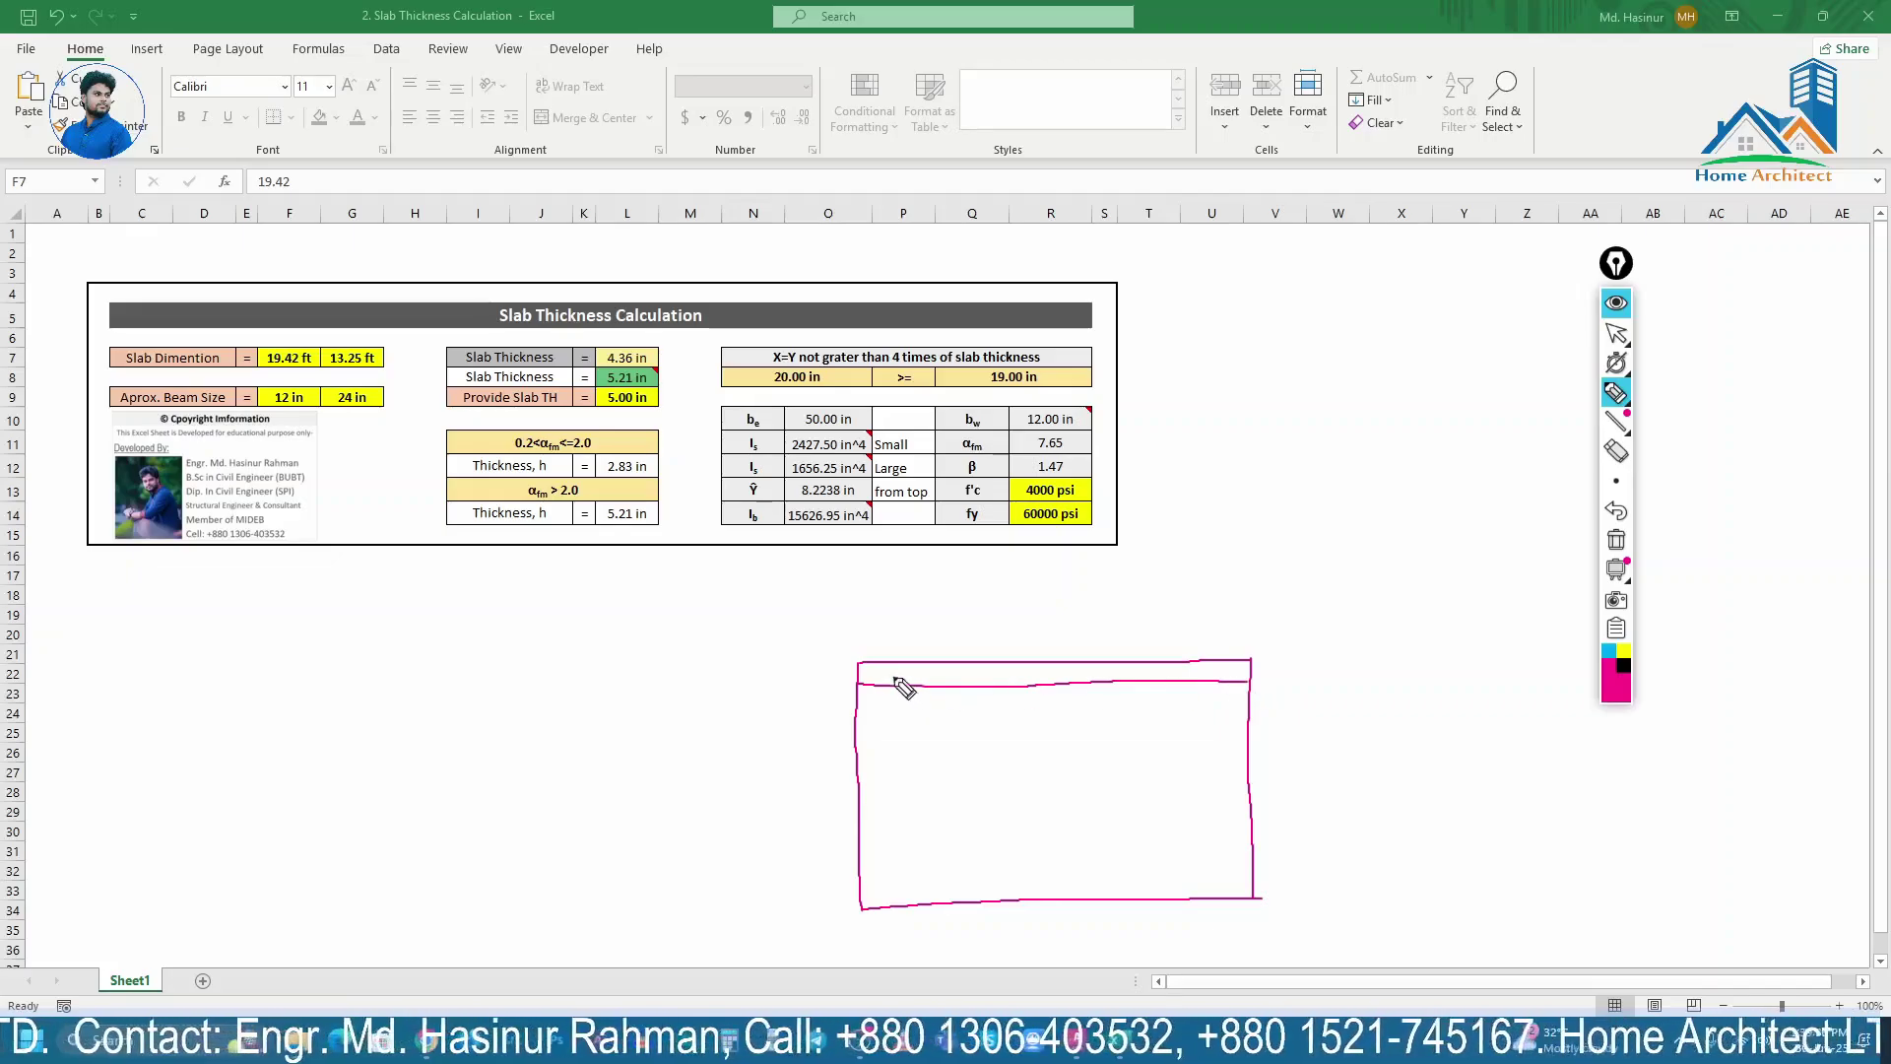
{"action": "mouse_move", "coordinate": [891, 663]}
{"action": "left_mouse_down"}
{"action": "mouse_move", "coordinate": [903, 905]}
{"action": "mouse_move", "coordinate": [1244, 868]}
{"action": "left_mouse_up"}
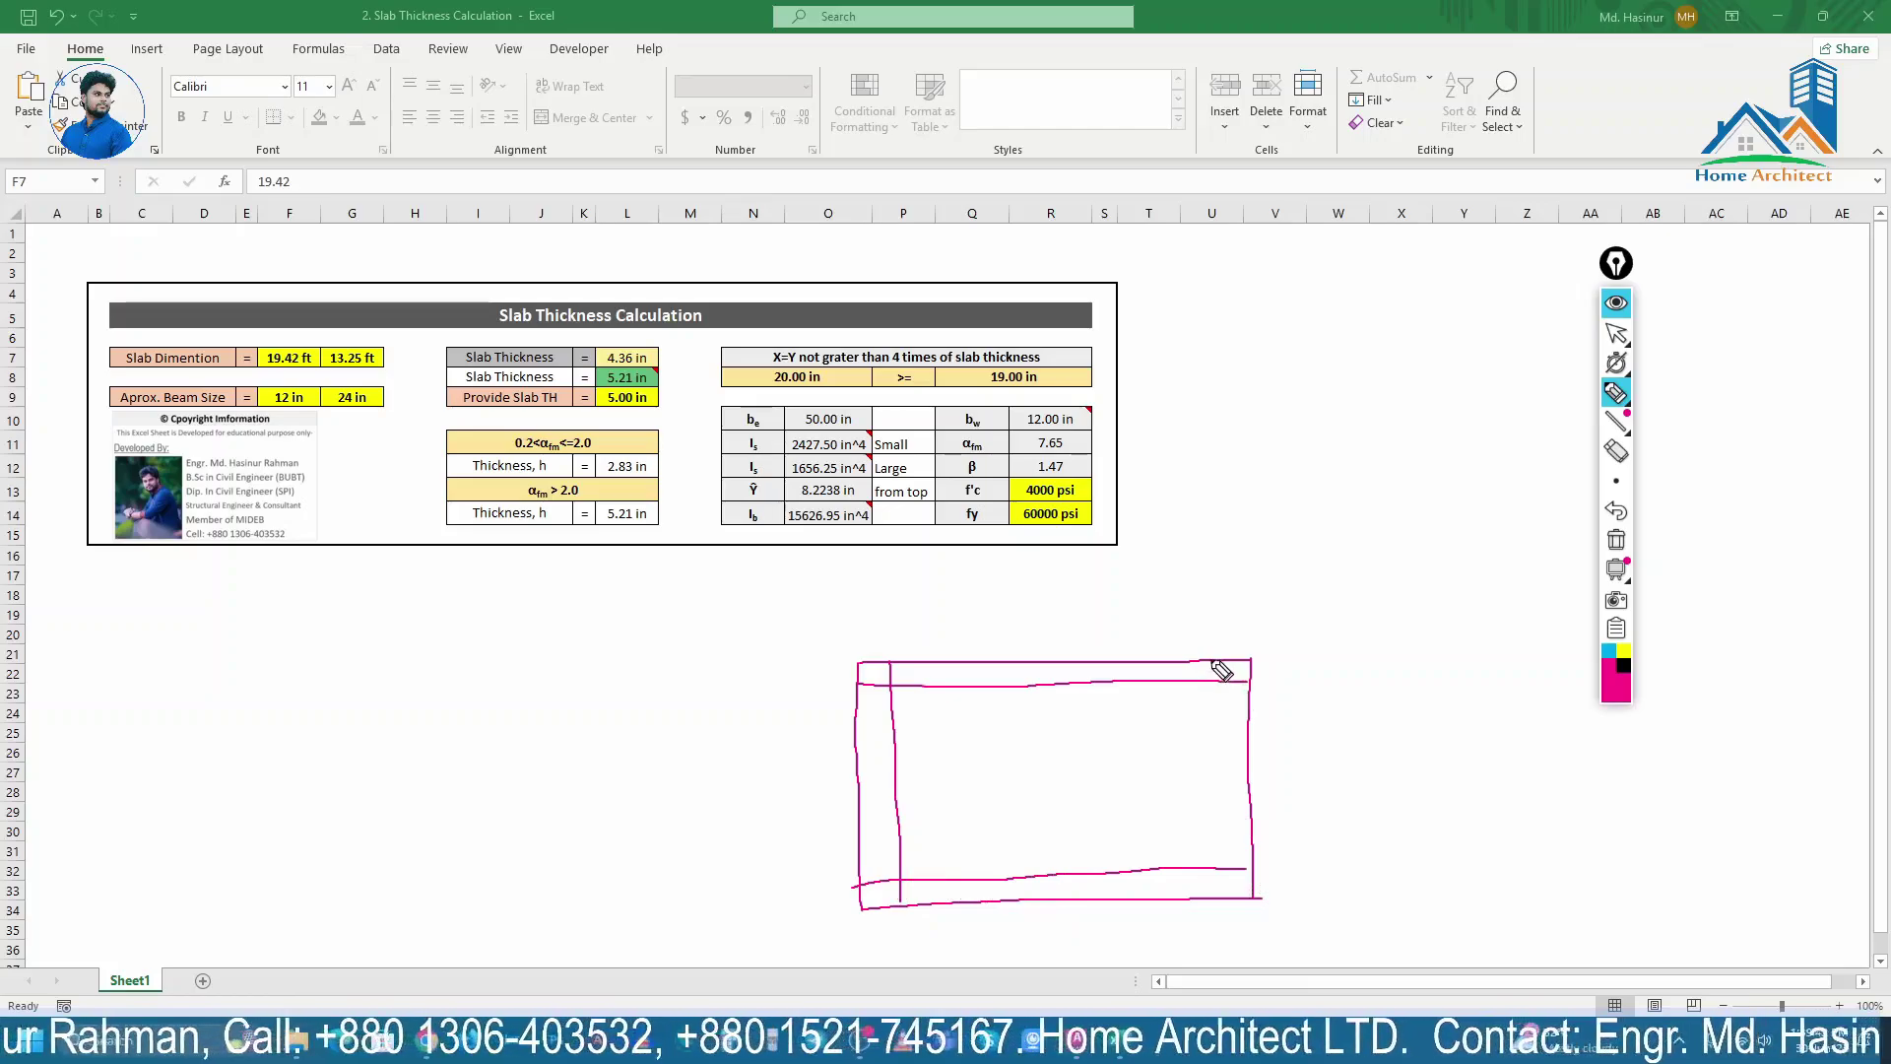
{"action": "left_click_drag", "start_coordinate": [1211, 662], "coordinate": [1223, 900]}
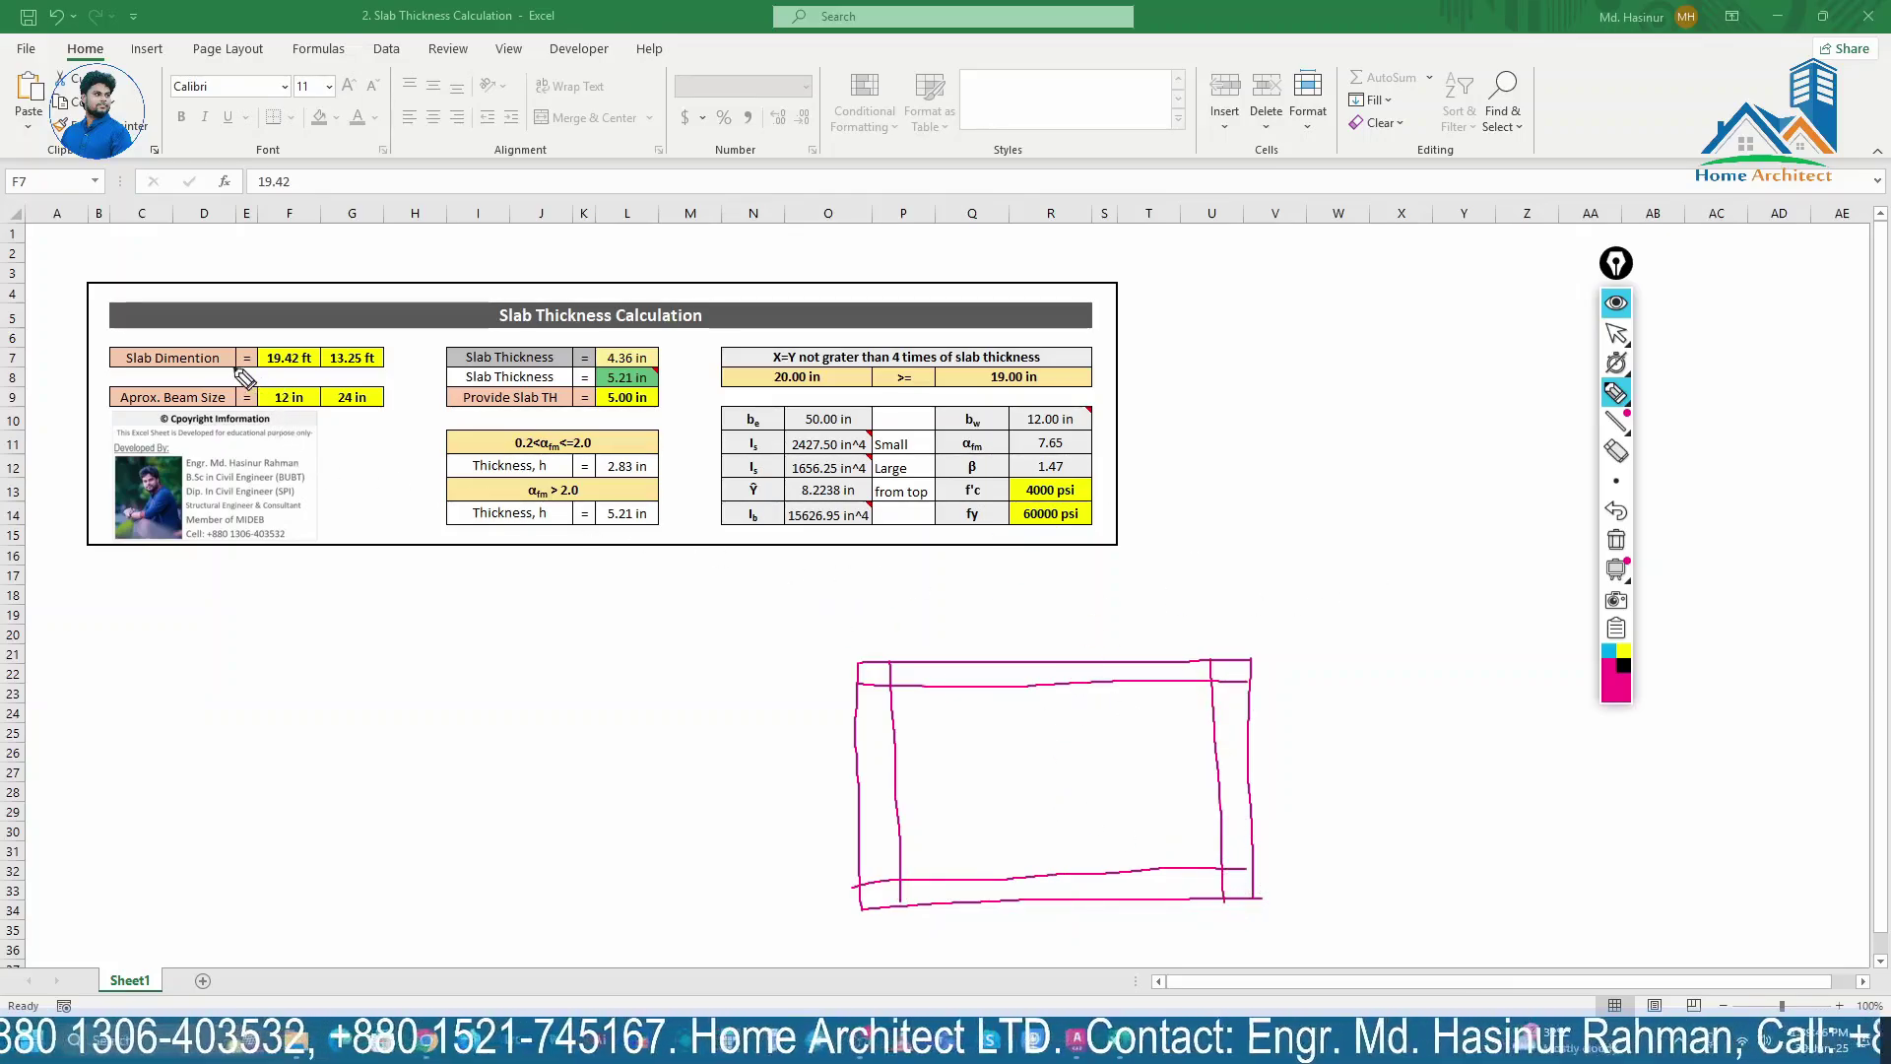
{"action": "mouse_move", "coordinate": [97, 353]}
{"action": "left_mouse_down"}
{"action": "mouse_move", "coordinate": [111, 368]}
{"action": "mouse_move", "coordinate": [177, 325]}
{"action": "left_mouse_up"}
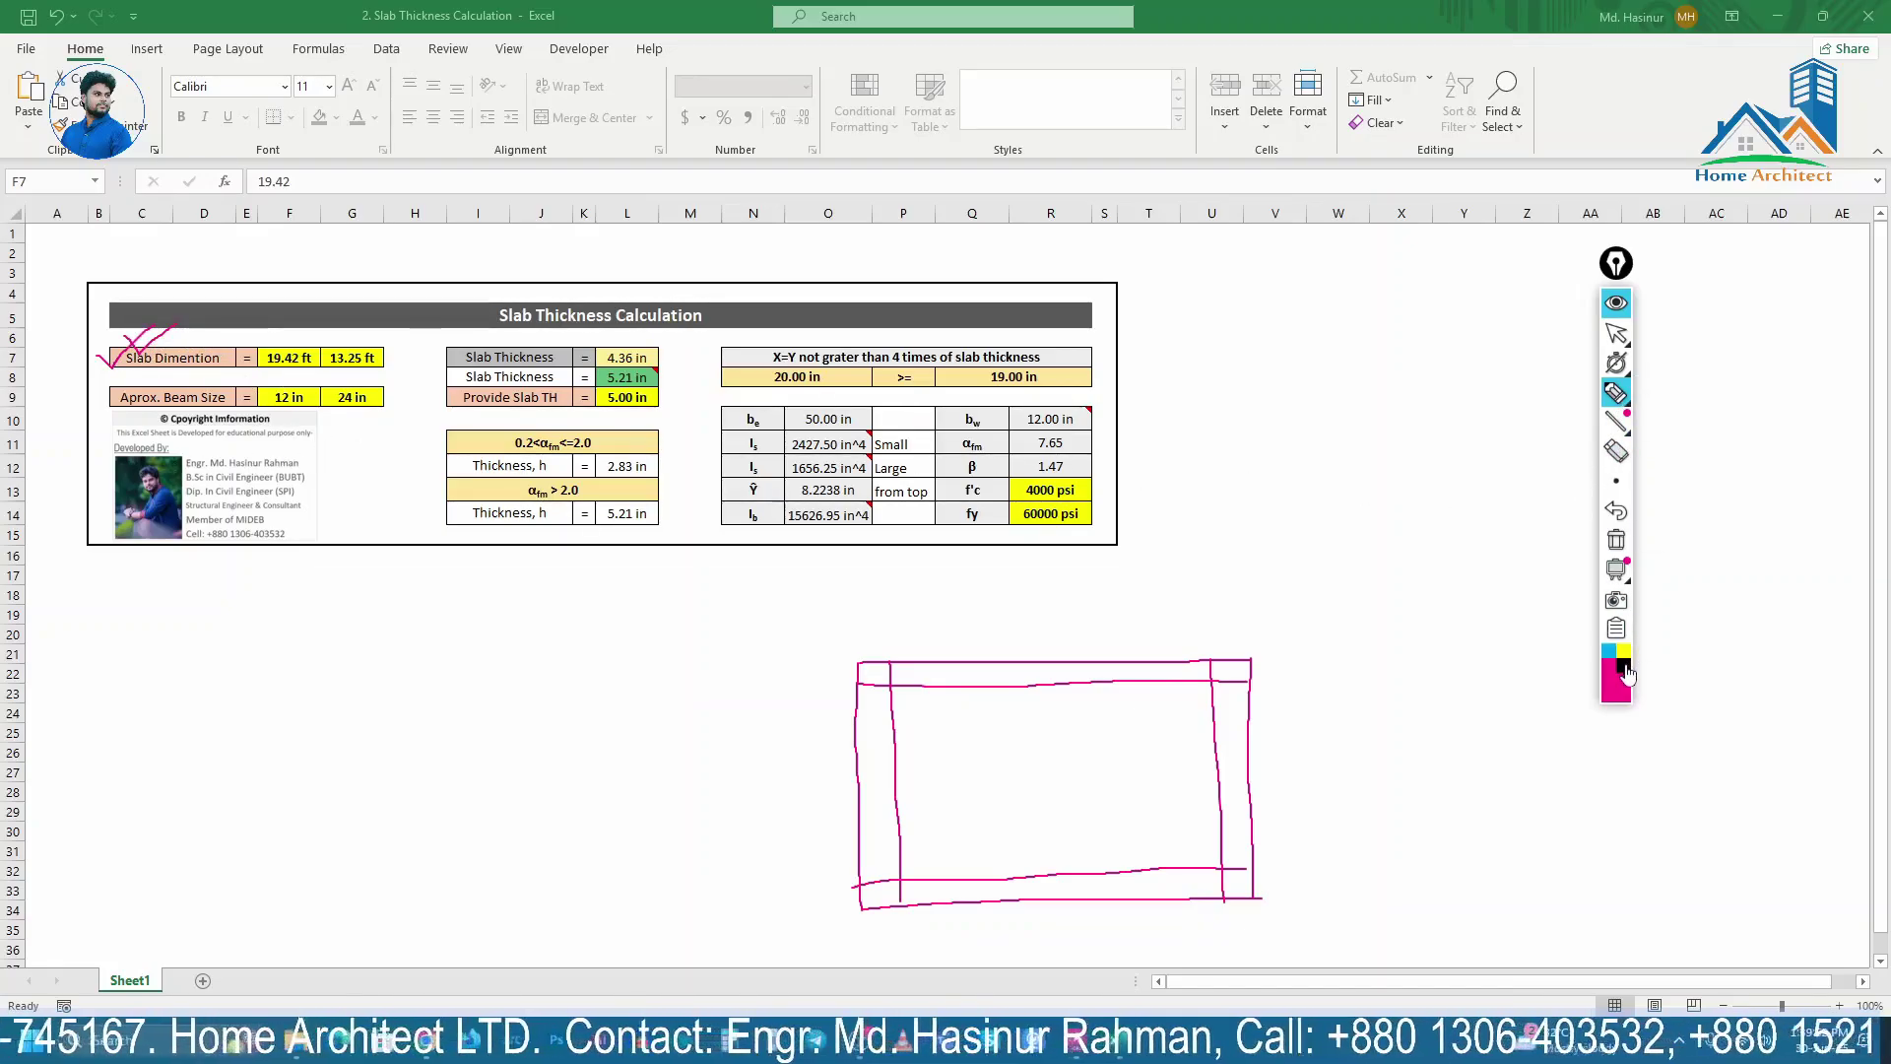
Step: Draw a cyan double-headed dimension arrow above the sketched slab, spanning its full outer length
{"action": "left_click", "coordinate": [1608, 650]}
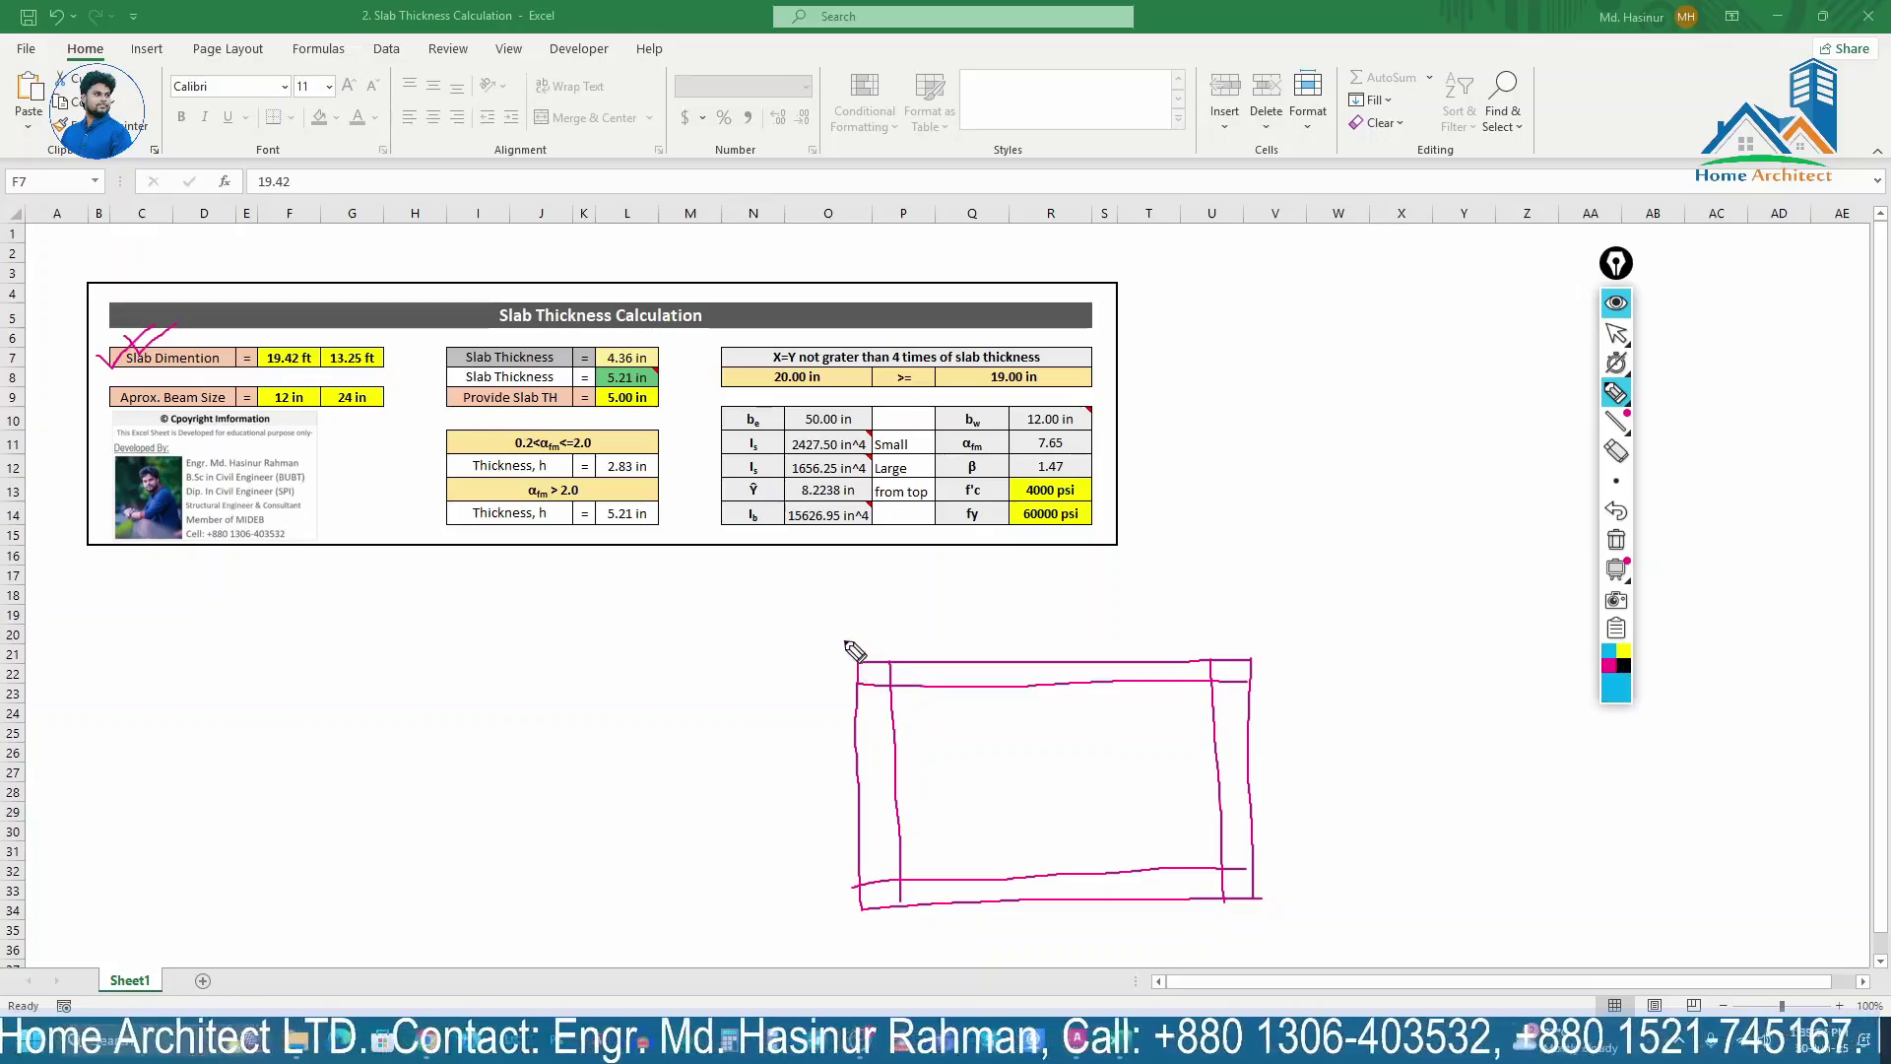
{"action": "left_click_drag", "start_coordinate": [855, 666], "coordinate": [855, 633]}
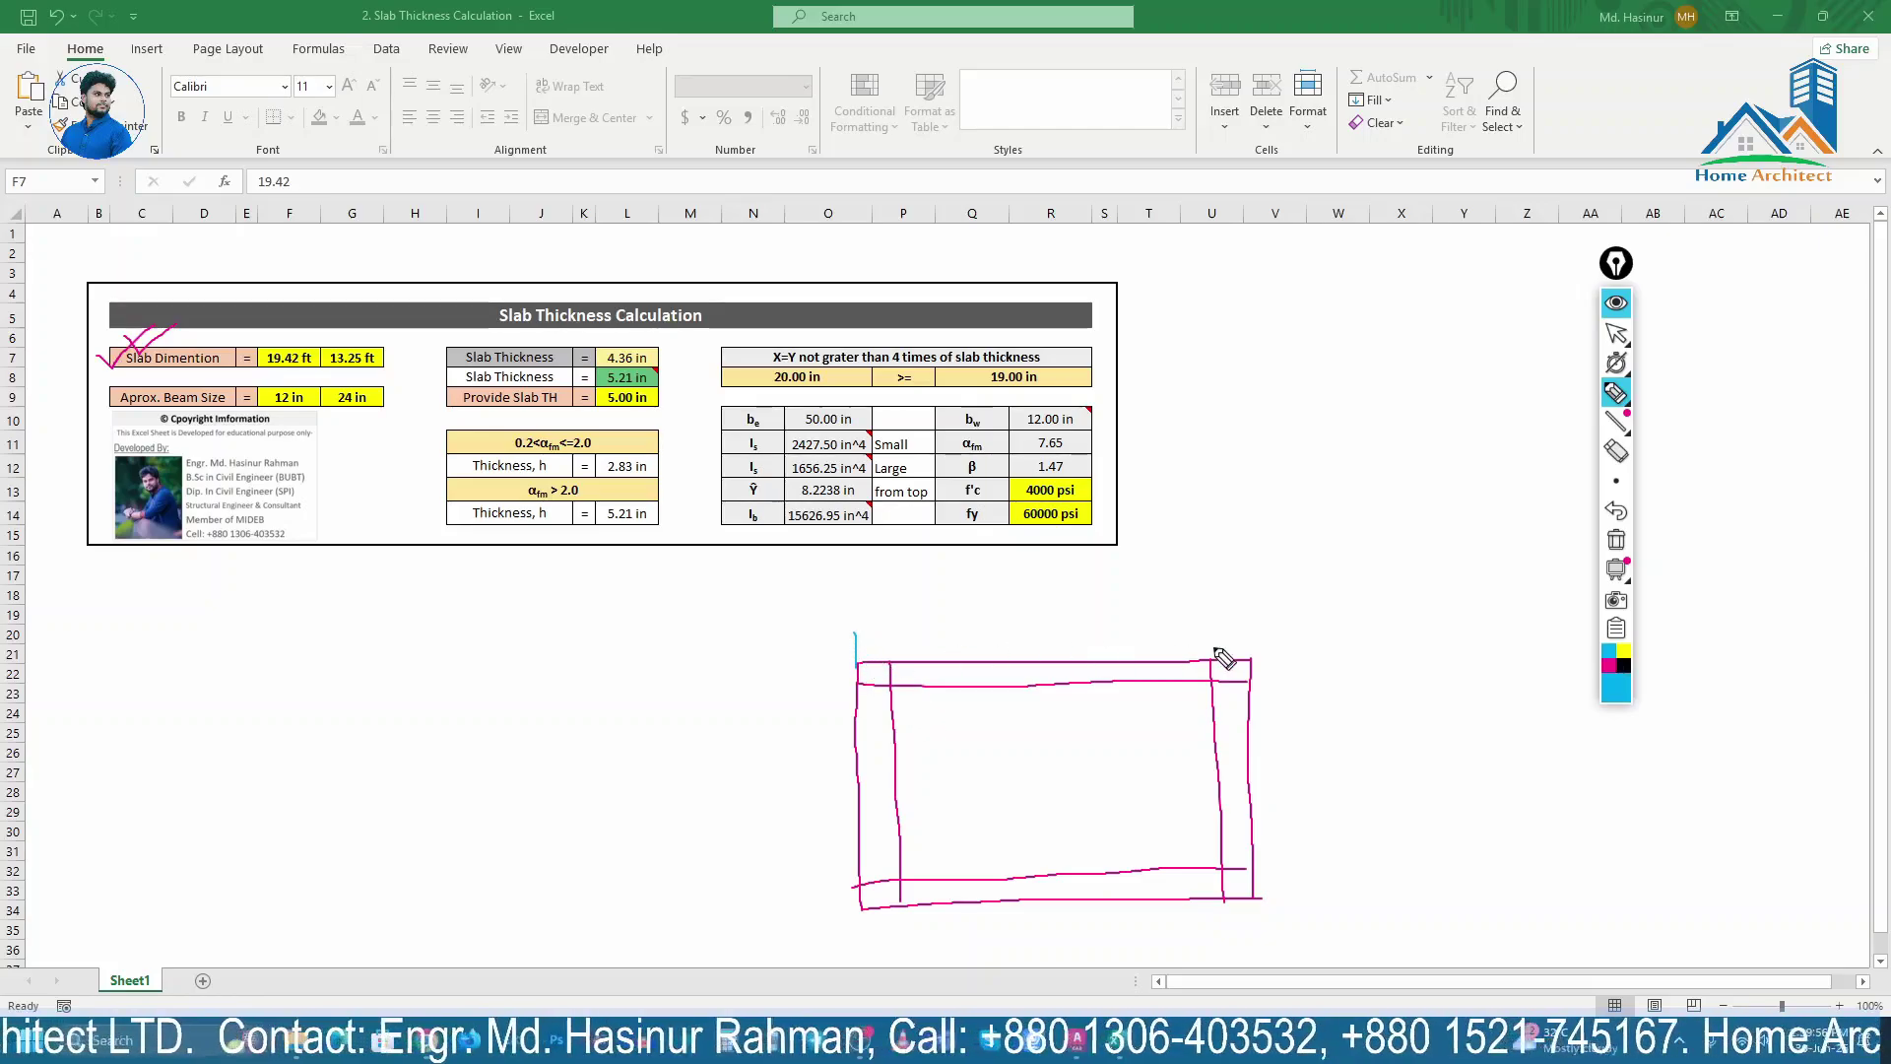
{"action": "left_click_drag", "start_coordinate": [1249, 636], "coordinate": [1249, 658]}
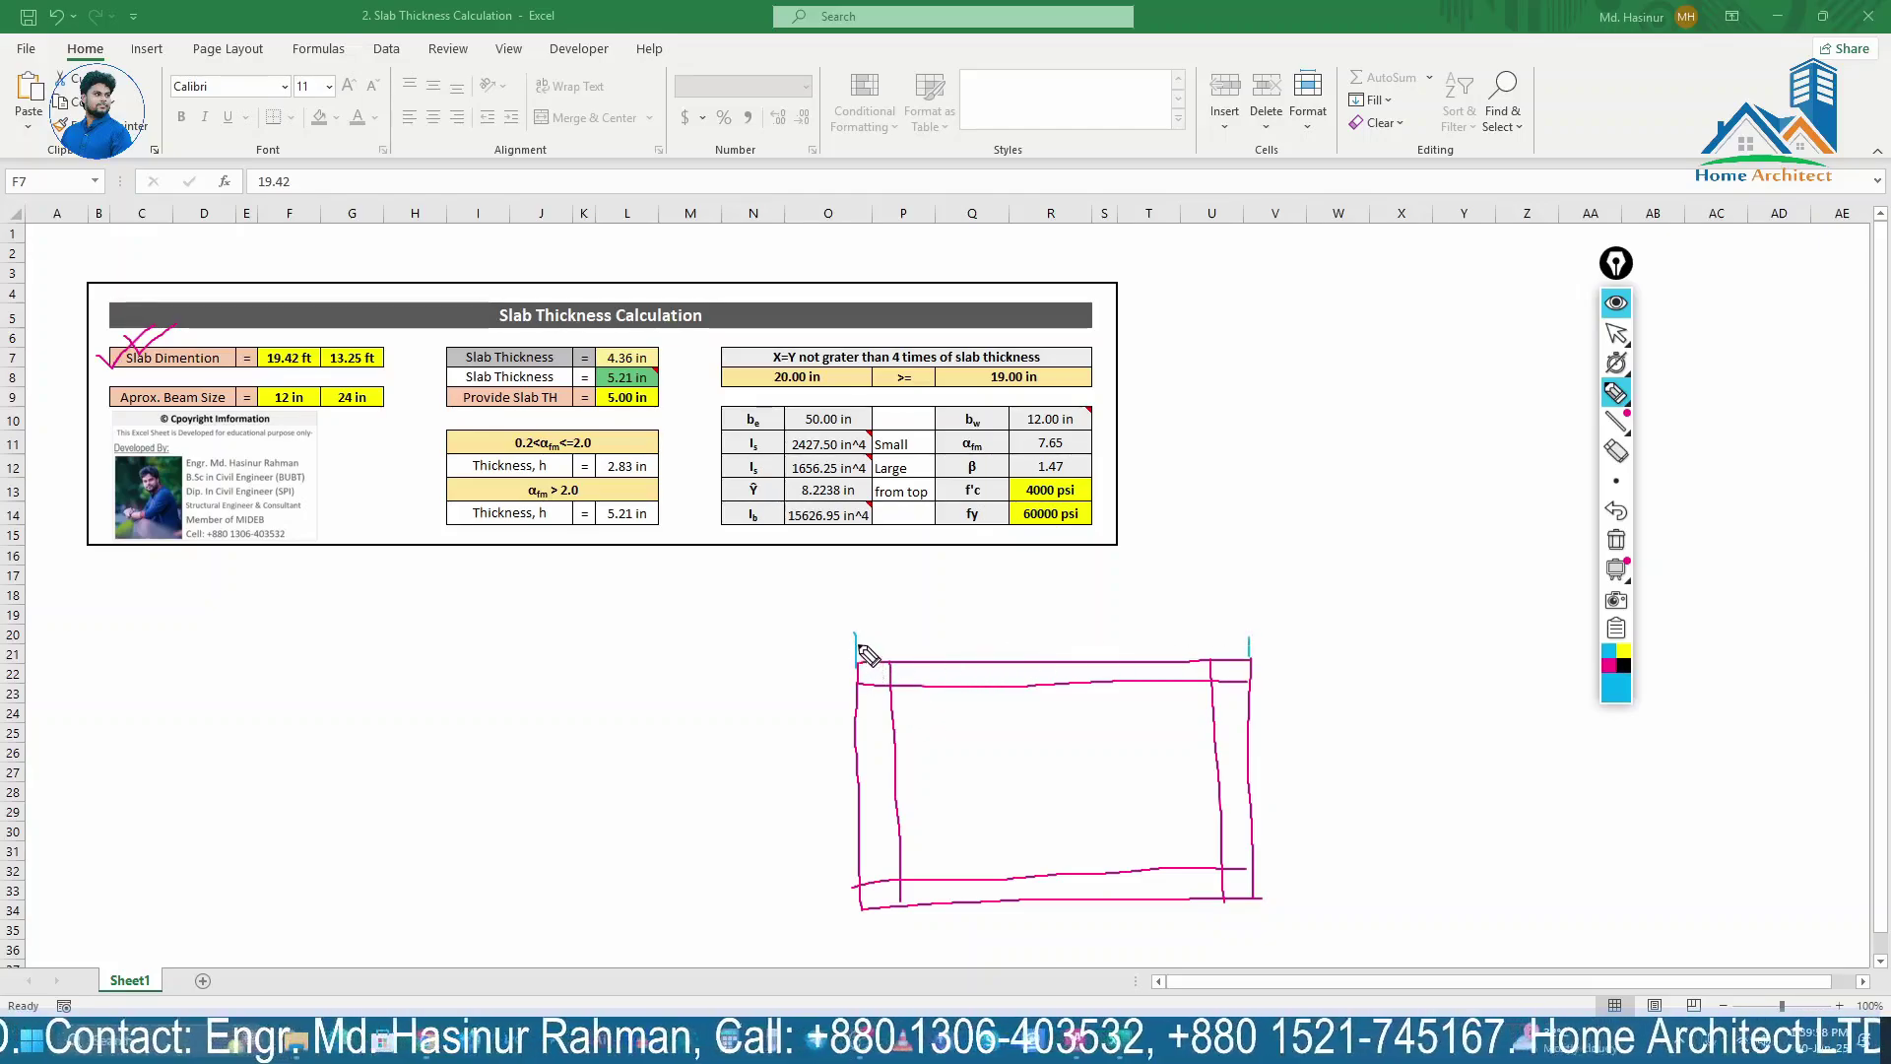
{"action": "mouse_move", "coordinate": [857, 642]}
{"action": "left_mouse_down"}
{"action": "mouse_move", "coordinate": [1247, 640]}
{"action": "mouse_move", "coordinate": [1232, 647]}
{"action": "left_mouse_up"}
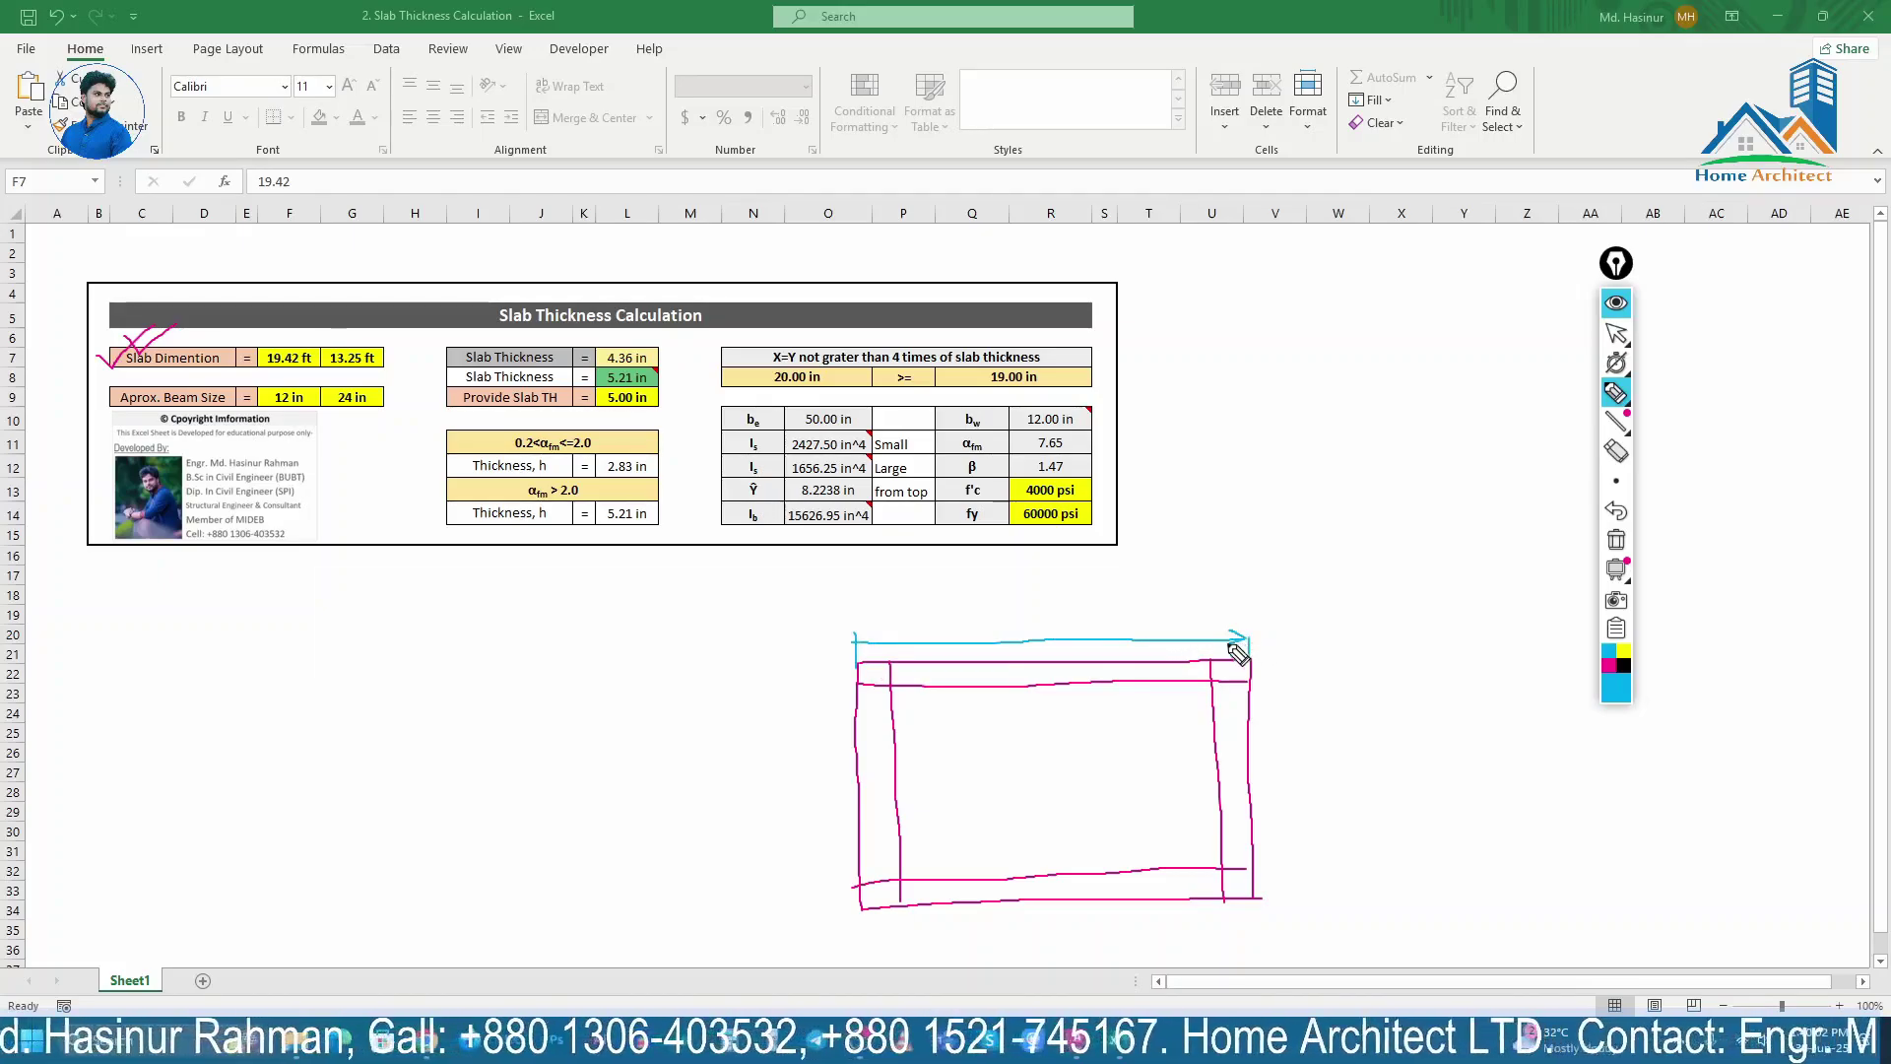
{"action": "left_click_drag", "start_coordinate": [872, 635], "coordinate": [873, 650]}
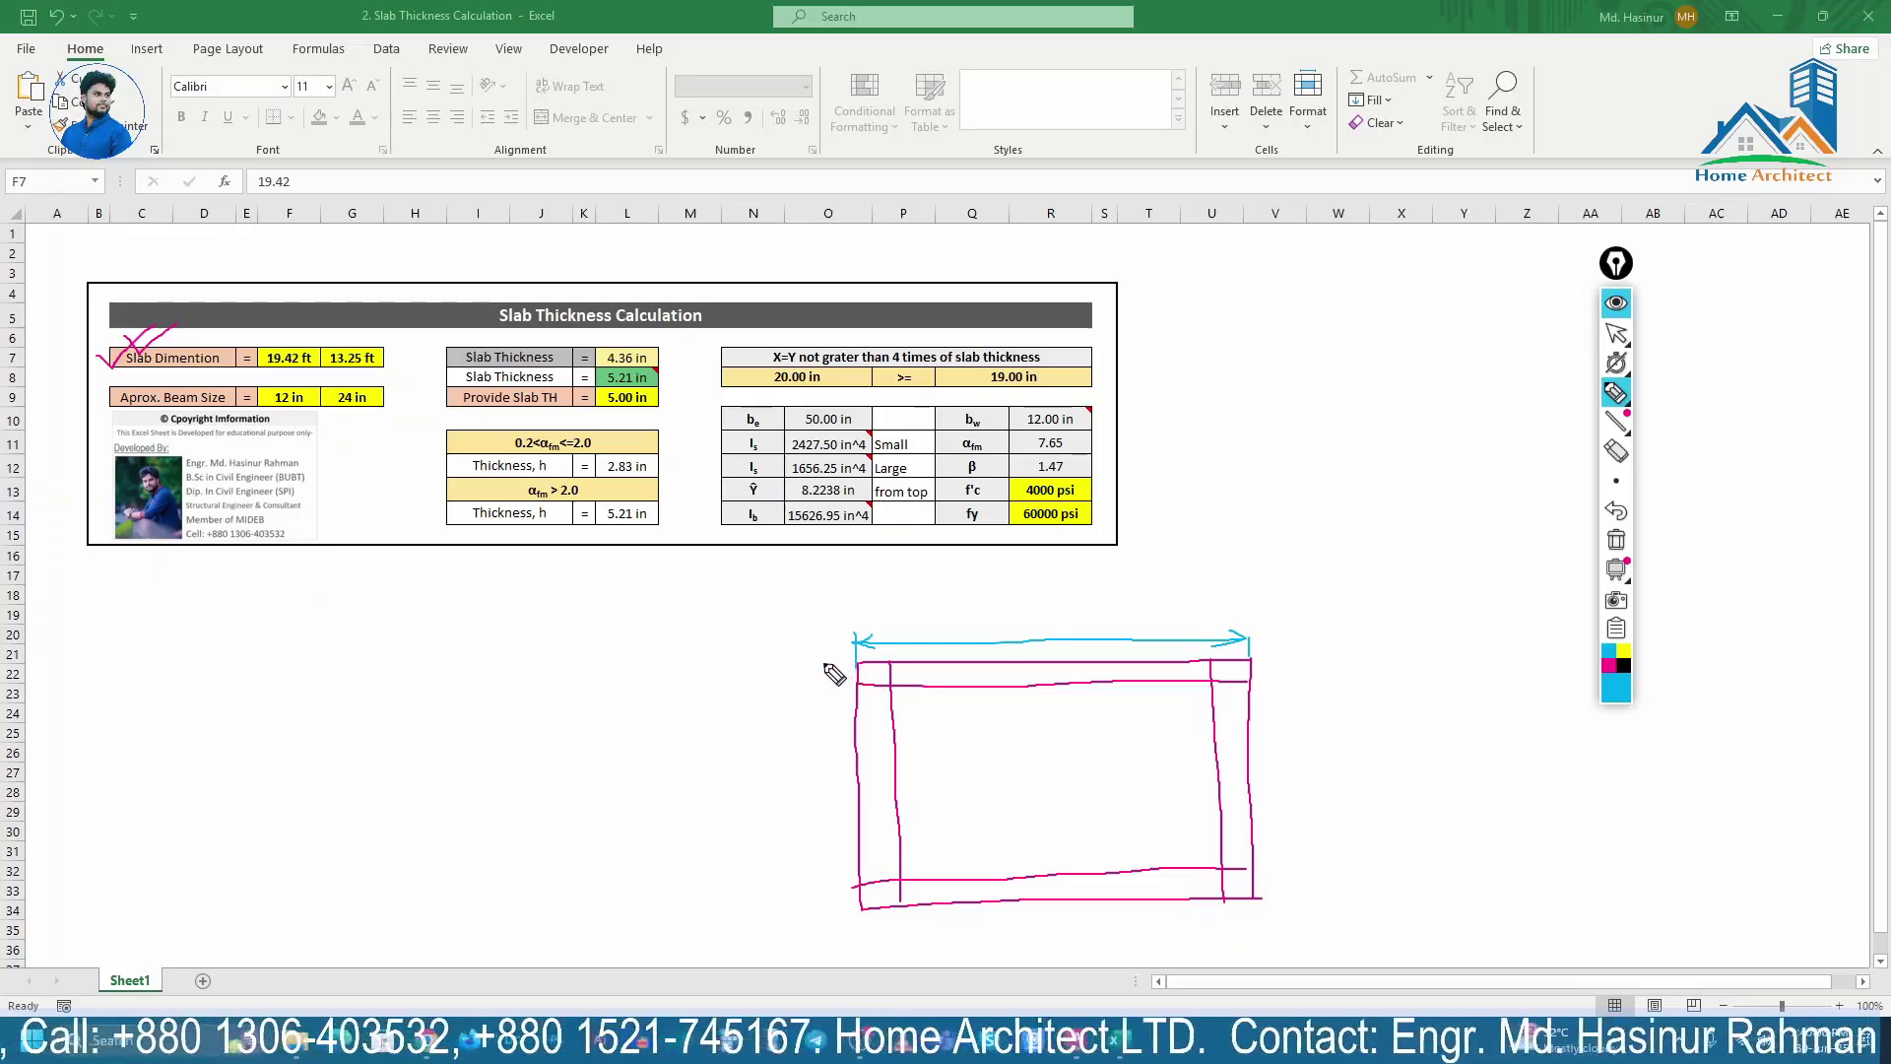
Step: Draw a matching cyan arrow along the slab's outer width and label the two dimensions L and B
{"action": "mouse_move", "coordinate": [840, 665]}
{"action": "left_mouse_down"}
{"action": "mouse_move", "coordinate": [863, 664]}
{"action": "mouse_move", "coordinate": [838, 759]}
{"action": "mouse_move", "coordinate": [847, 907]}
{"action": "mouse_move", "coordinate": [831, 903]}
{"action": "mouse_move", "coordinate": [855, 887]}
{"action": "left_mouse_up"}
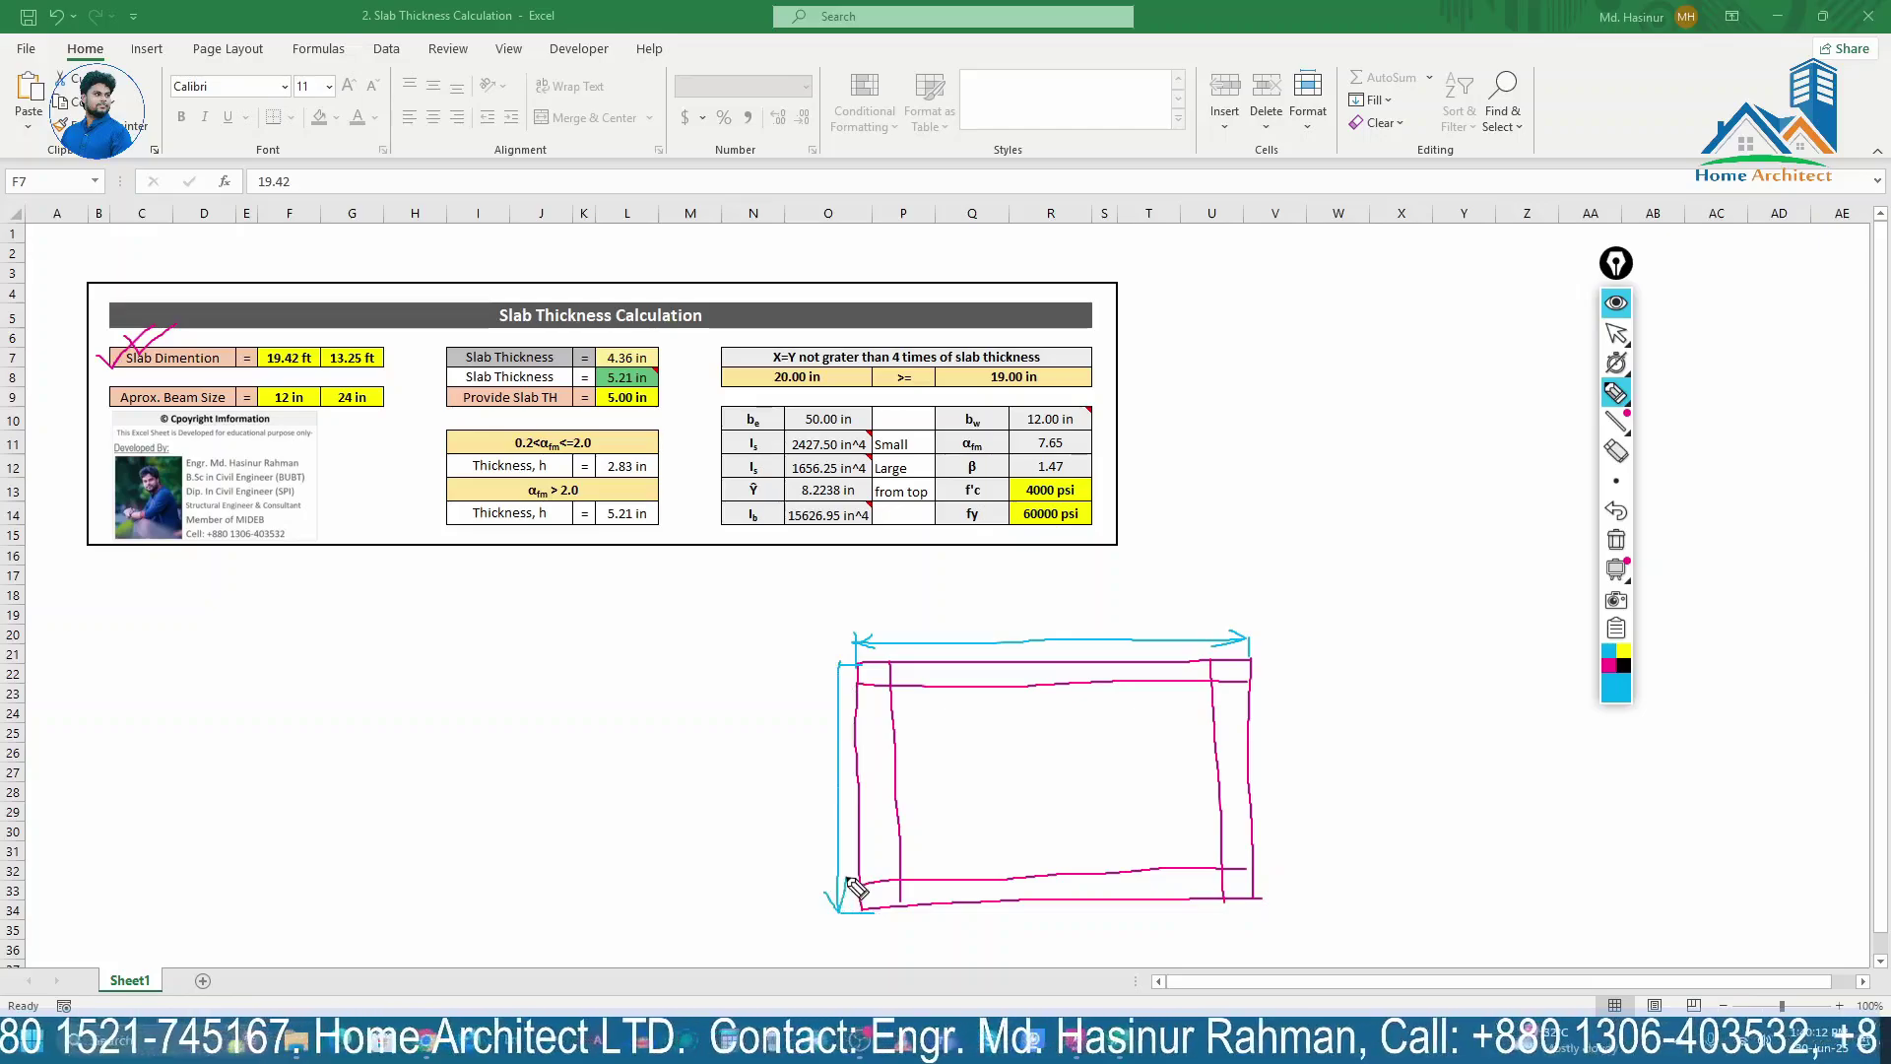
{"action": "left_click_drag", "start_coordinate": [827, 687], "coordinate": [845, 670]}
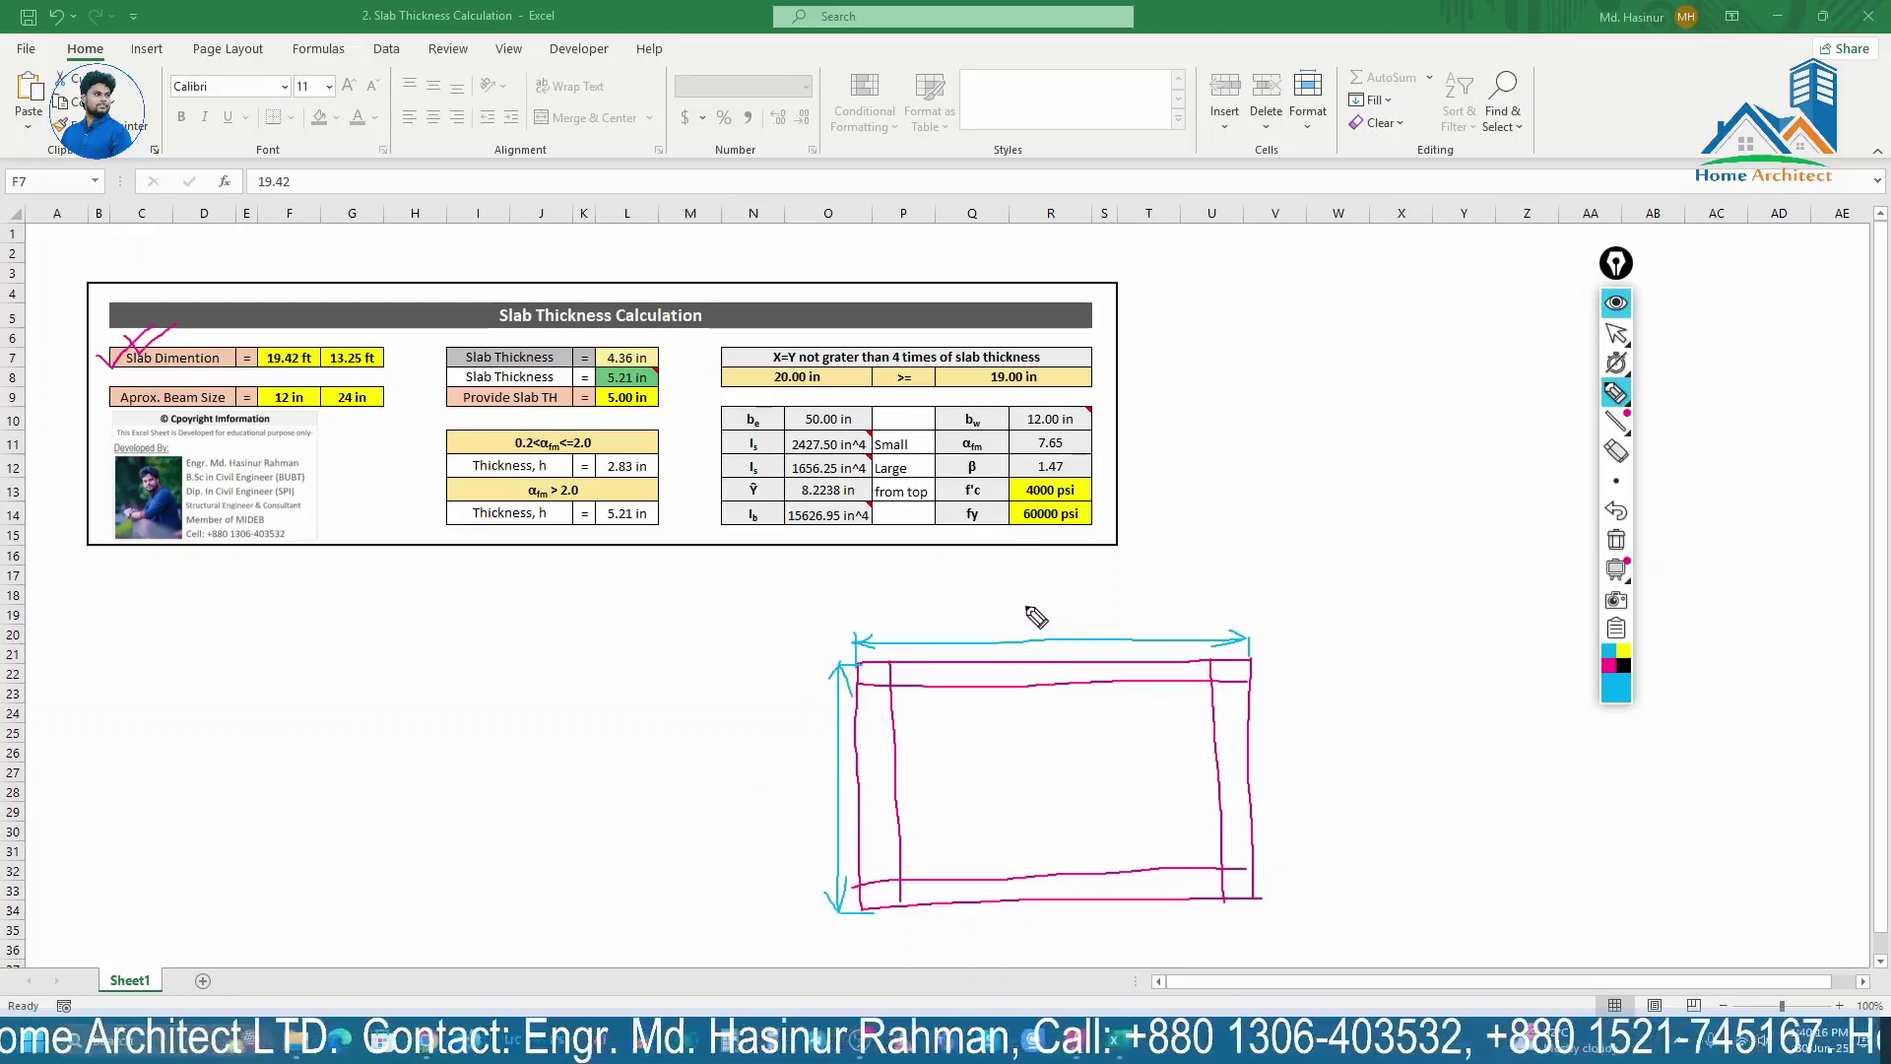
{"action": "left_click_drag", "start_coordinate": [1027, 603], "coordinate": [1054, 615]}
{"action": "mouse_move", "coordinate": [808, 783]}
{"action": "left_mouse_down"}
{"action": "mouse_move", "coordinate": [831, 777]}
{"action": "mouse_move", "coordinate": [806, 794]}
{"action": "mouse_move", "coordinate": [830, 795]}
{"action": "left_mouse_up"}
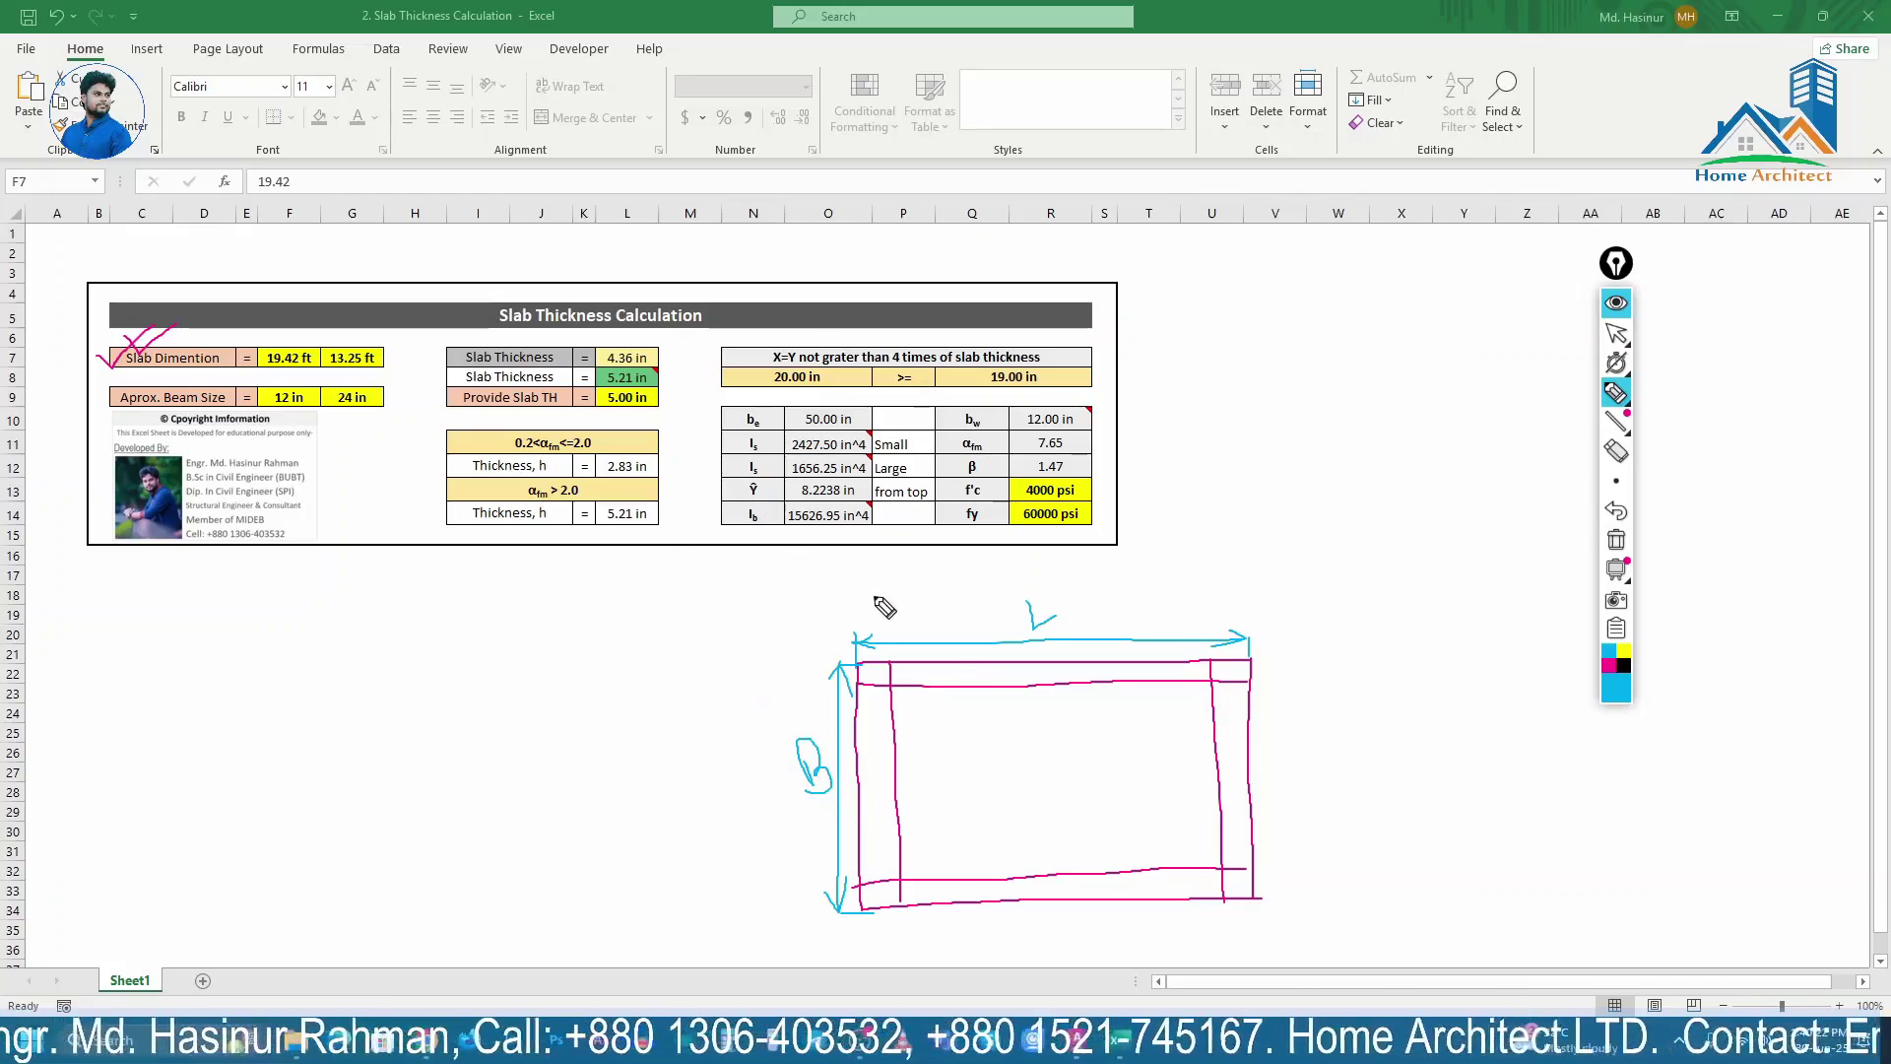
Step: Mark the clear spans between the inner beam faces with black double-headed arrows in both directions, and tick Slab Dimention in black
{"action": "left_click", "coordinate": [1623, 666]}
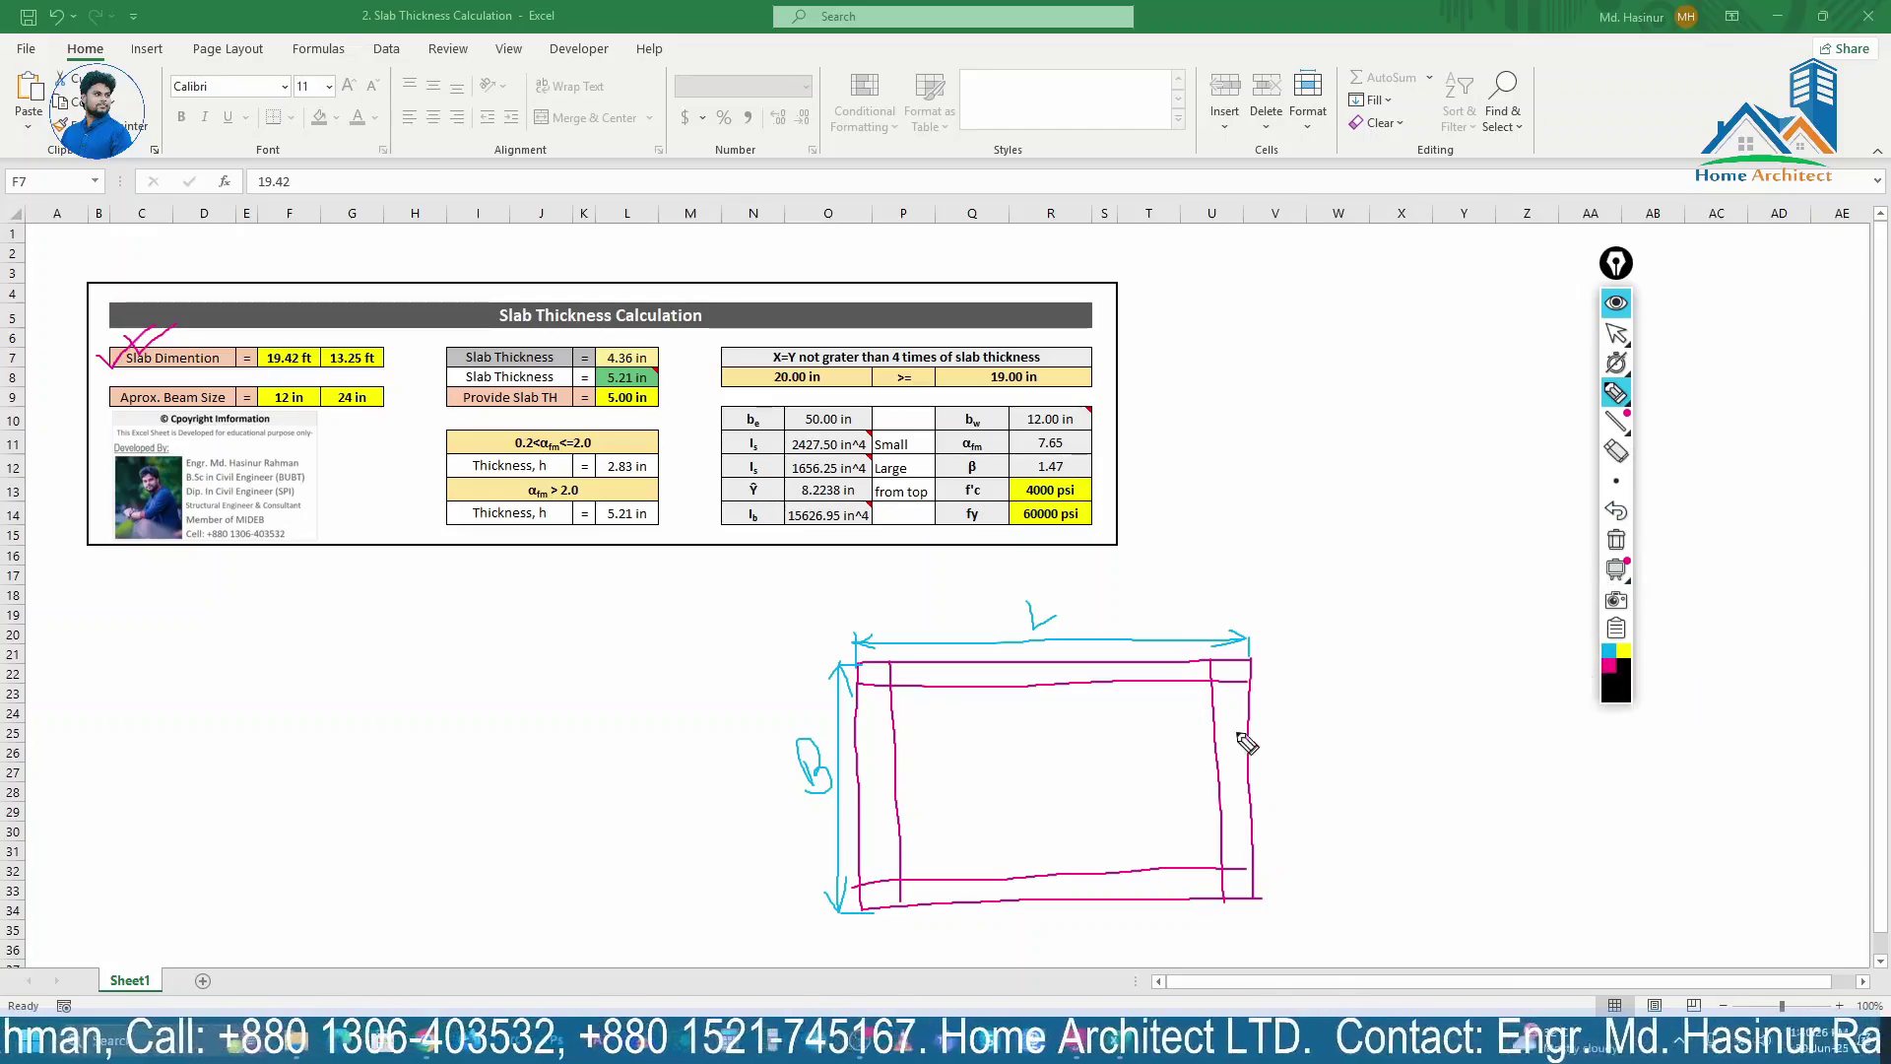
{"action": "left_click_drag", "start_coordinate": [892, 728], "coordinate": [1204, 722]}
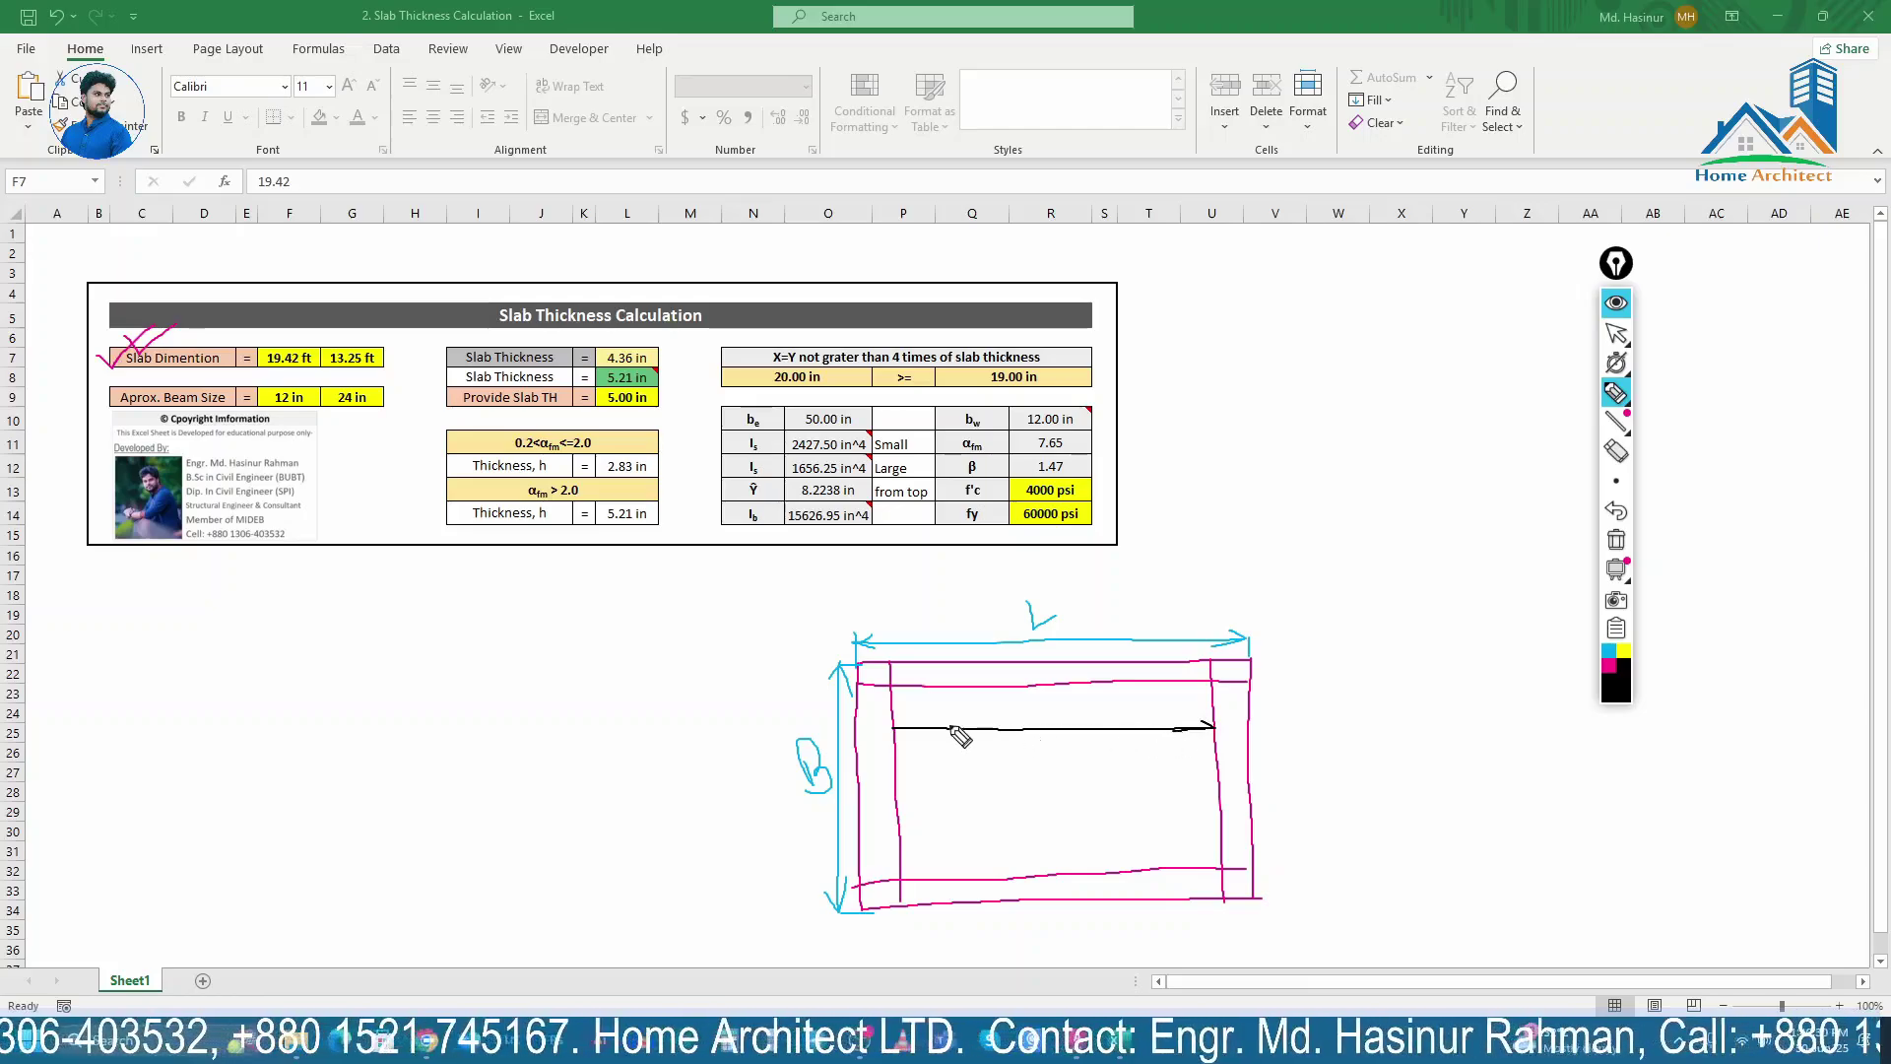
{"action": "mouse_move", "coordinate": [916, 725]}
{"action": "left_mouse_down"}
{"action": "mouse_move", "coordinate": [896, 733]}
{"action": "mouse_move", "coordinate": [920, 736]}
{"action": "left_mouse_up"}
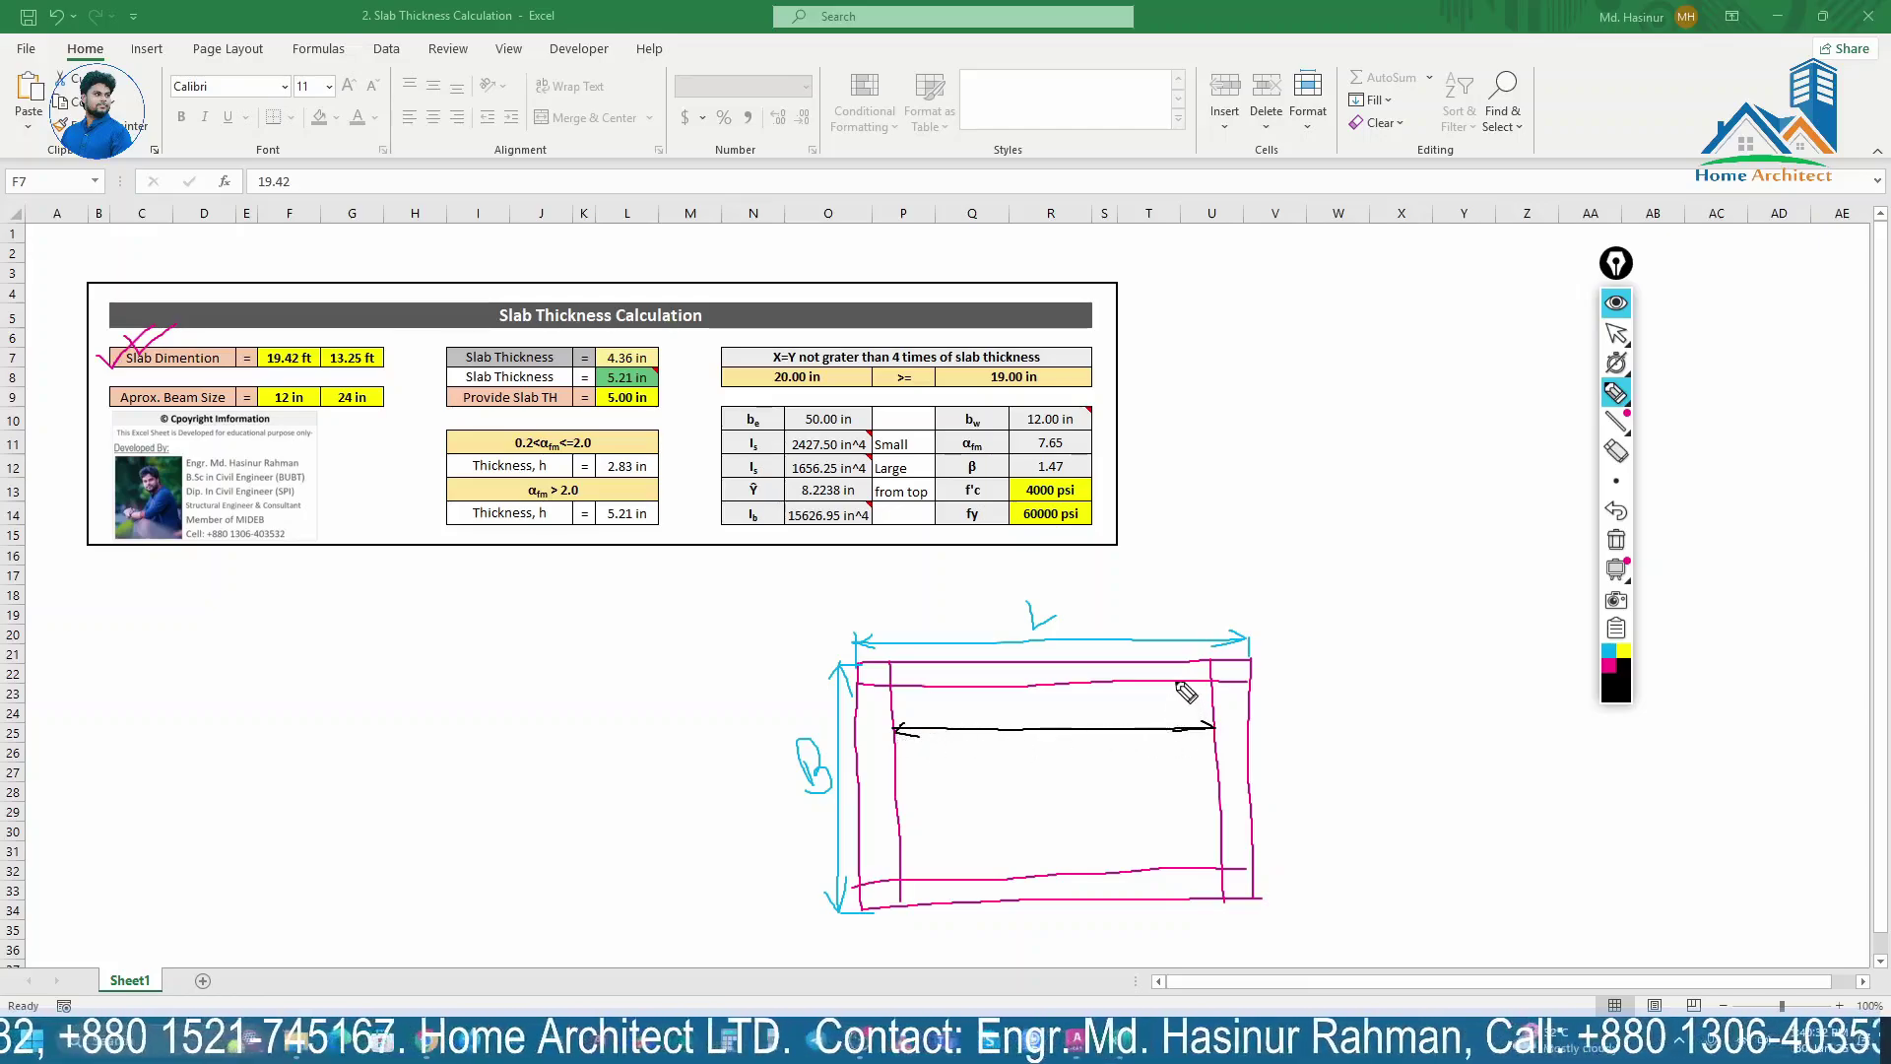
{"action": "mouse_move", "coordinate": [1184, 690]}
{"action": "left_mouse_down"}
{"action": "mouse_move", "coordinate": [1186, 865]}
{"action": "mouse_move", "coordinate": [1194, 849]}
{"action": "left_mouse_up"}
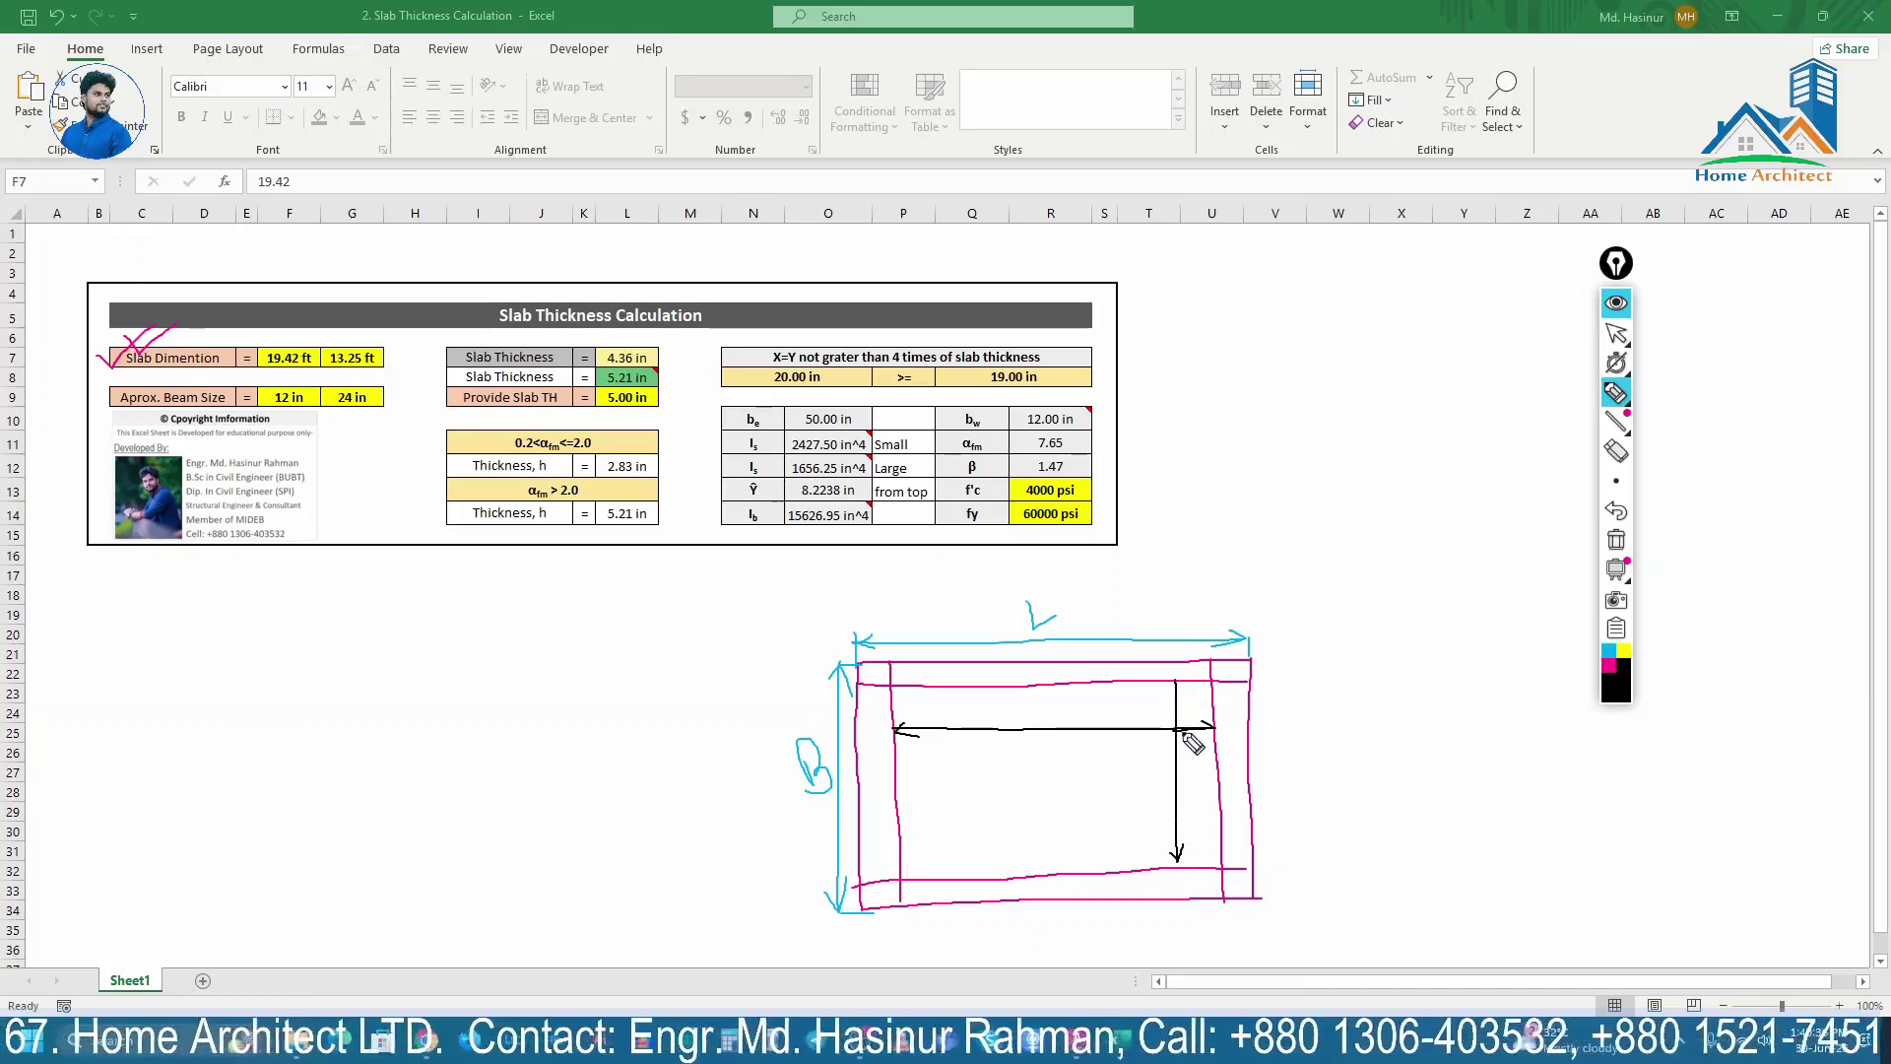
{"action": "left_click_drag", "start_coordinate": [1166, 693], "coordinate": [1183, 692]}
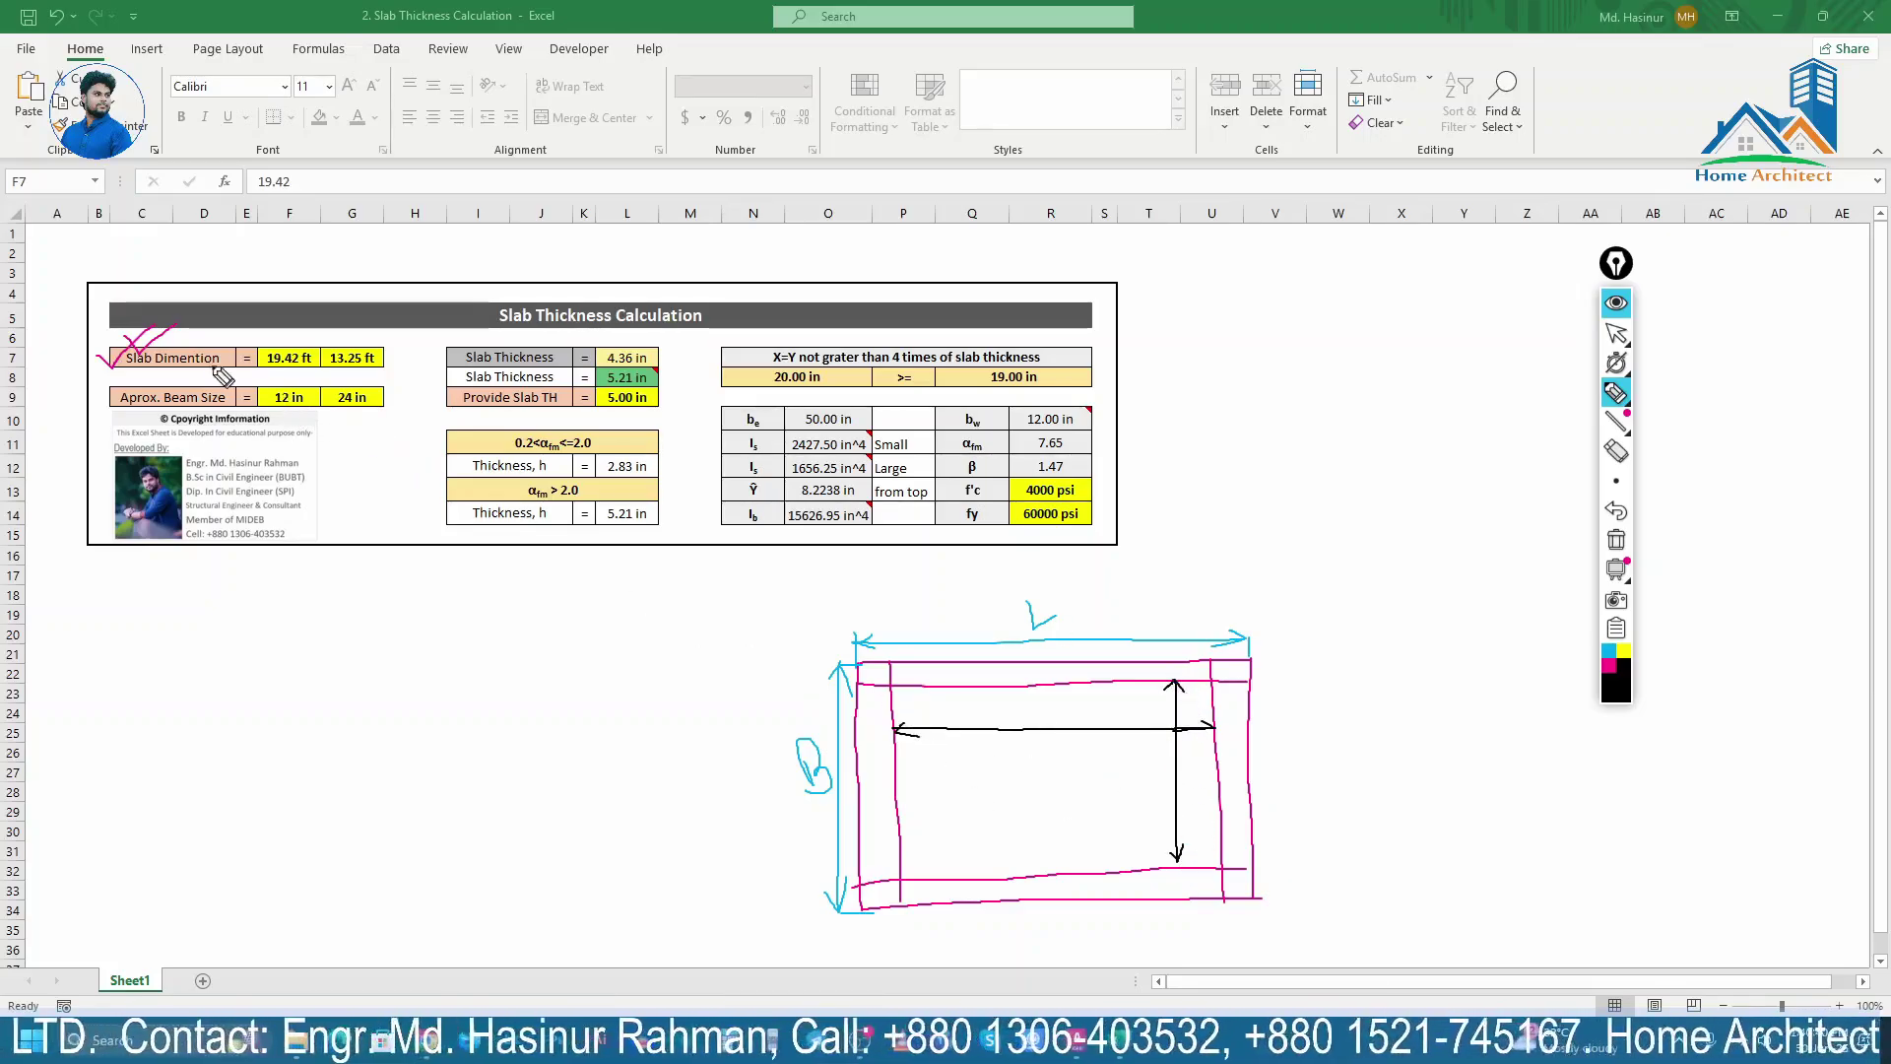
{"action": "mouse_move", "coordinate": [192, 342]}
{"action": "left_mouse_down"}
{"action": "mouse_move", "coordinate": [209, 355]}
{"action": "mouse_move", "coordinate": [244, 319]}
{"action": "left_mouse_up"}
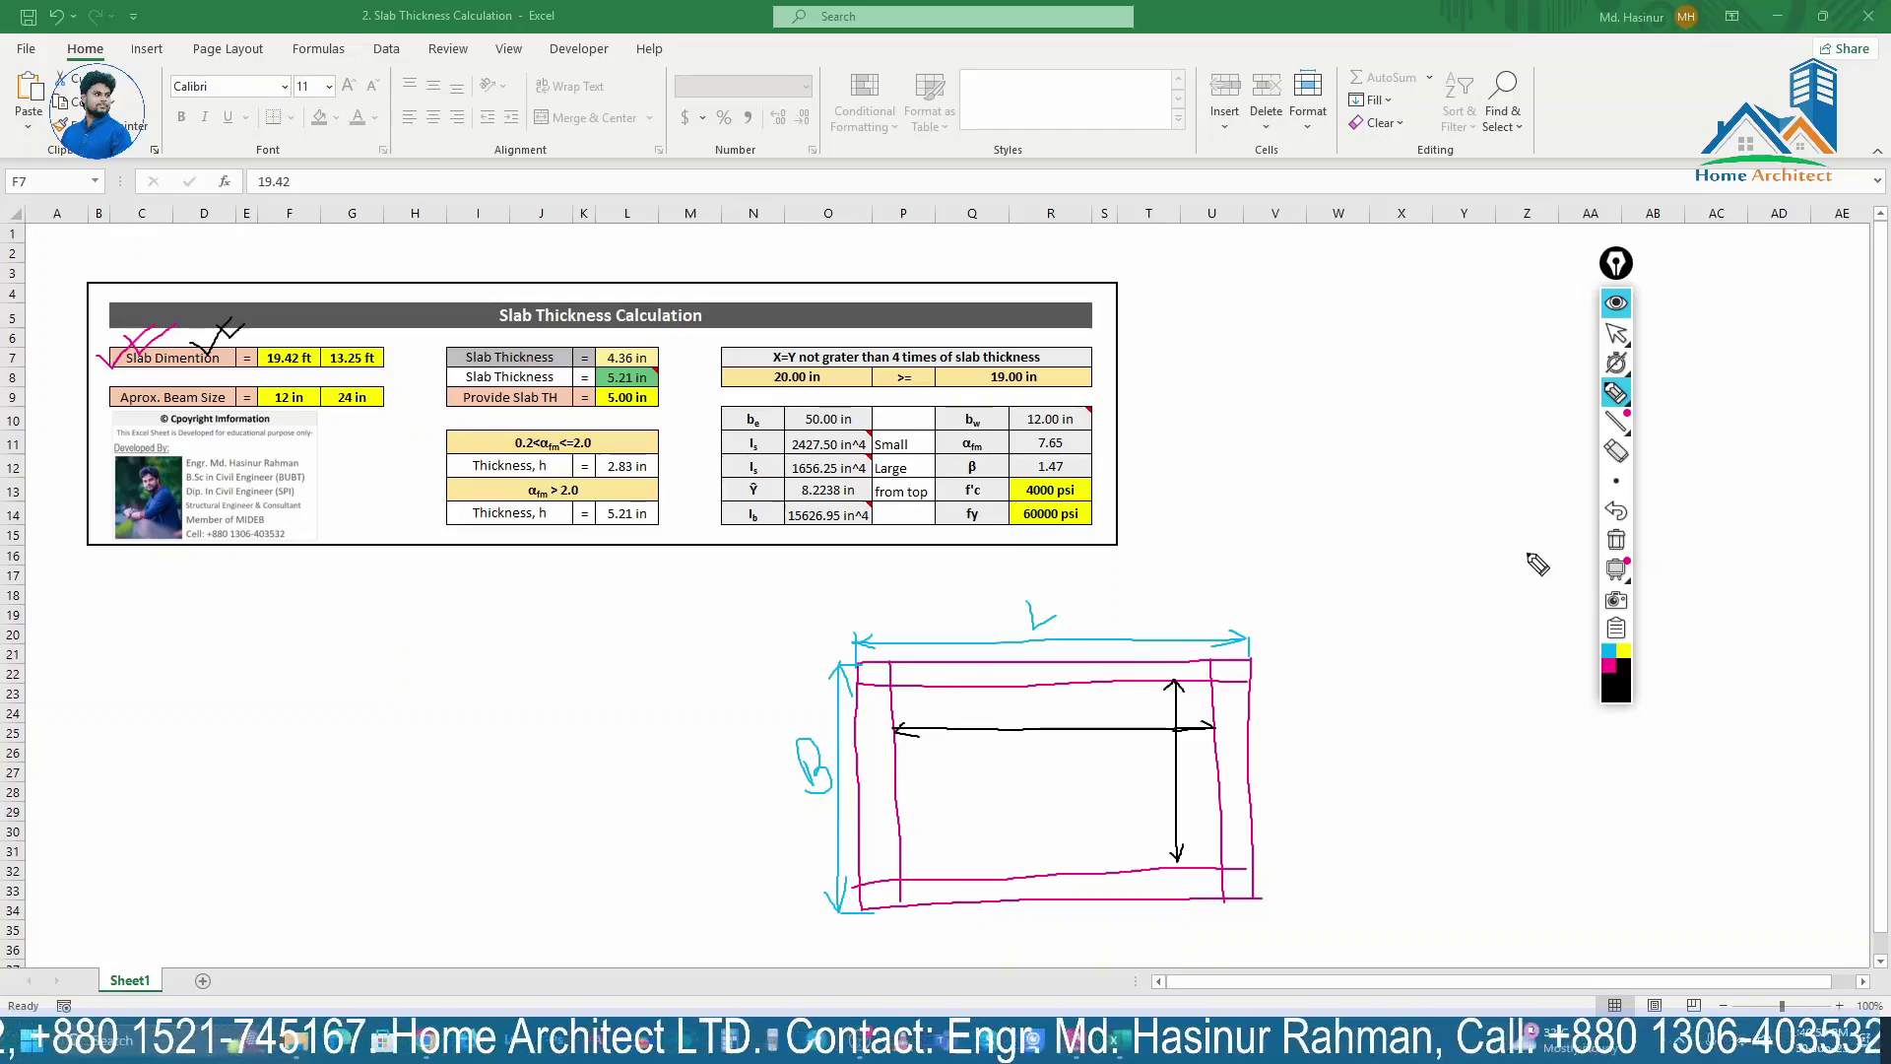
Step: Erase all annotations from the screen and hide the drawing tools
{"action": "left_click", "coordinate": [1616, 540]}
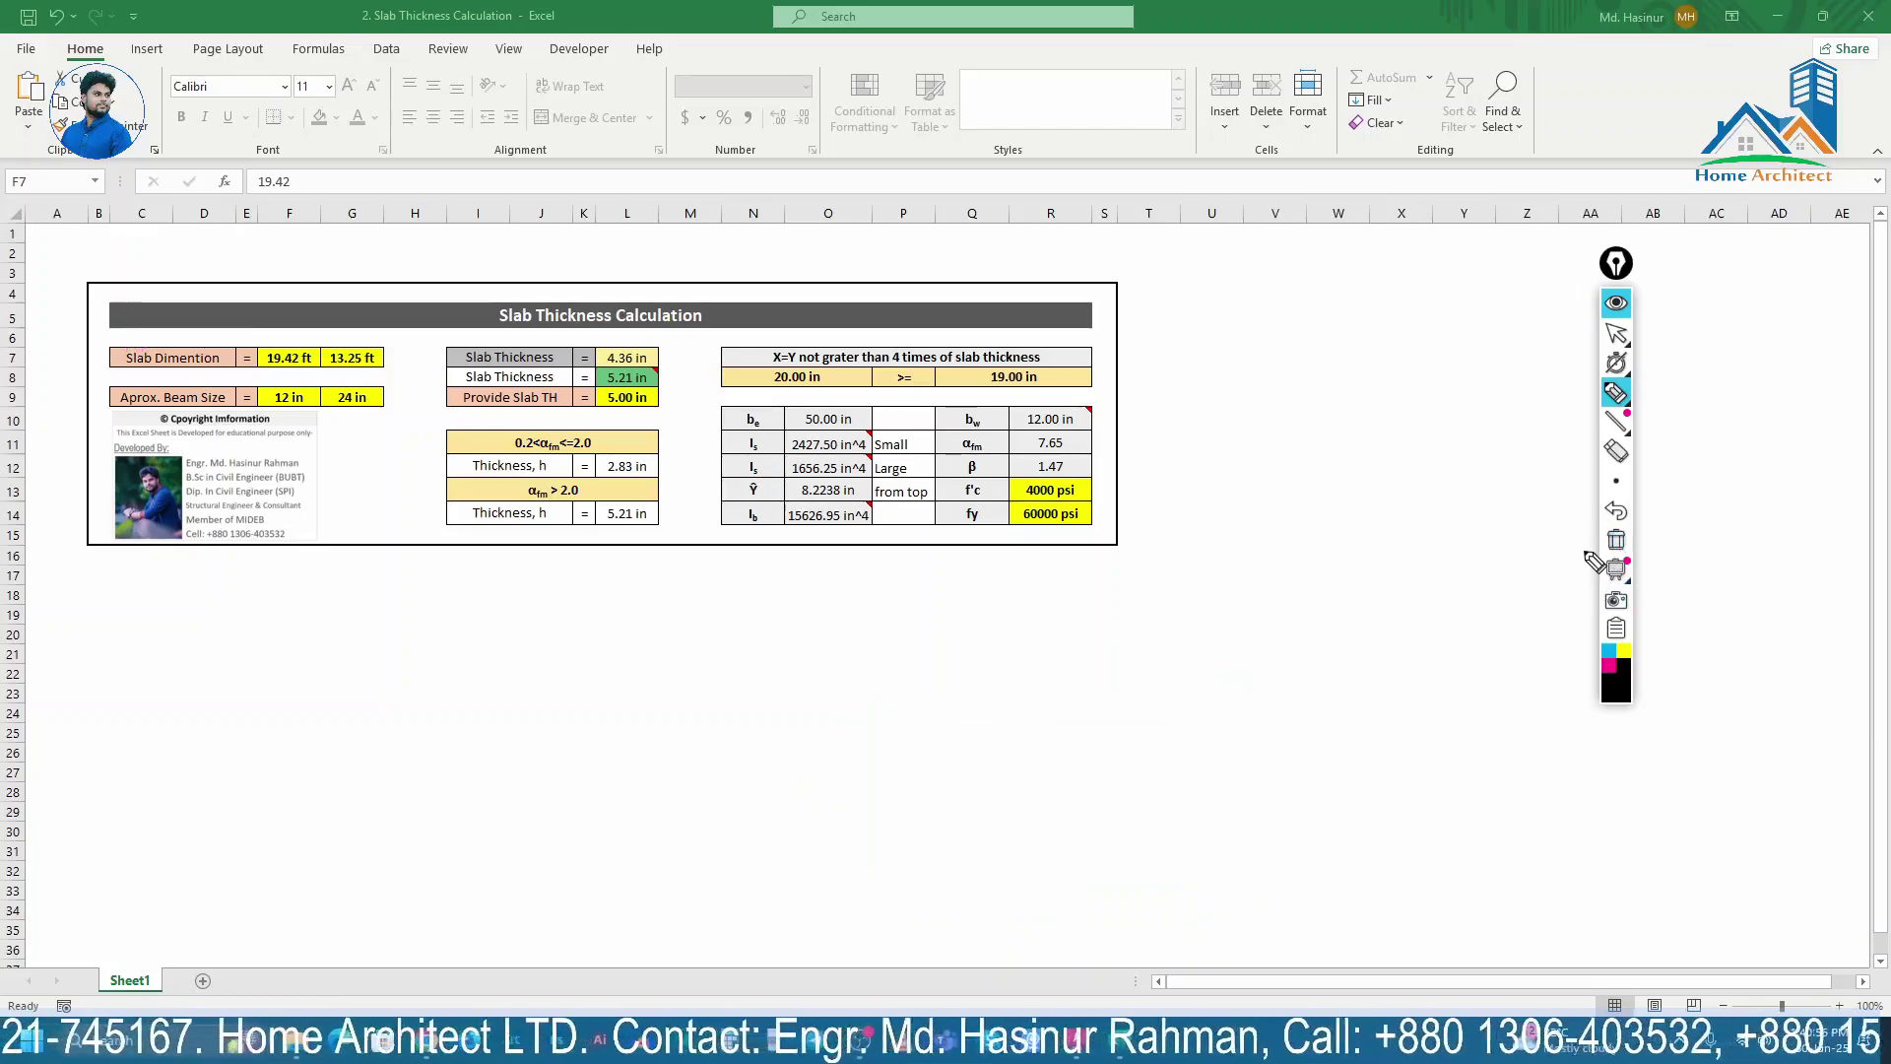
{"action": "left_click", "coordinate": [1616, 305]}
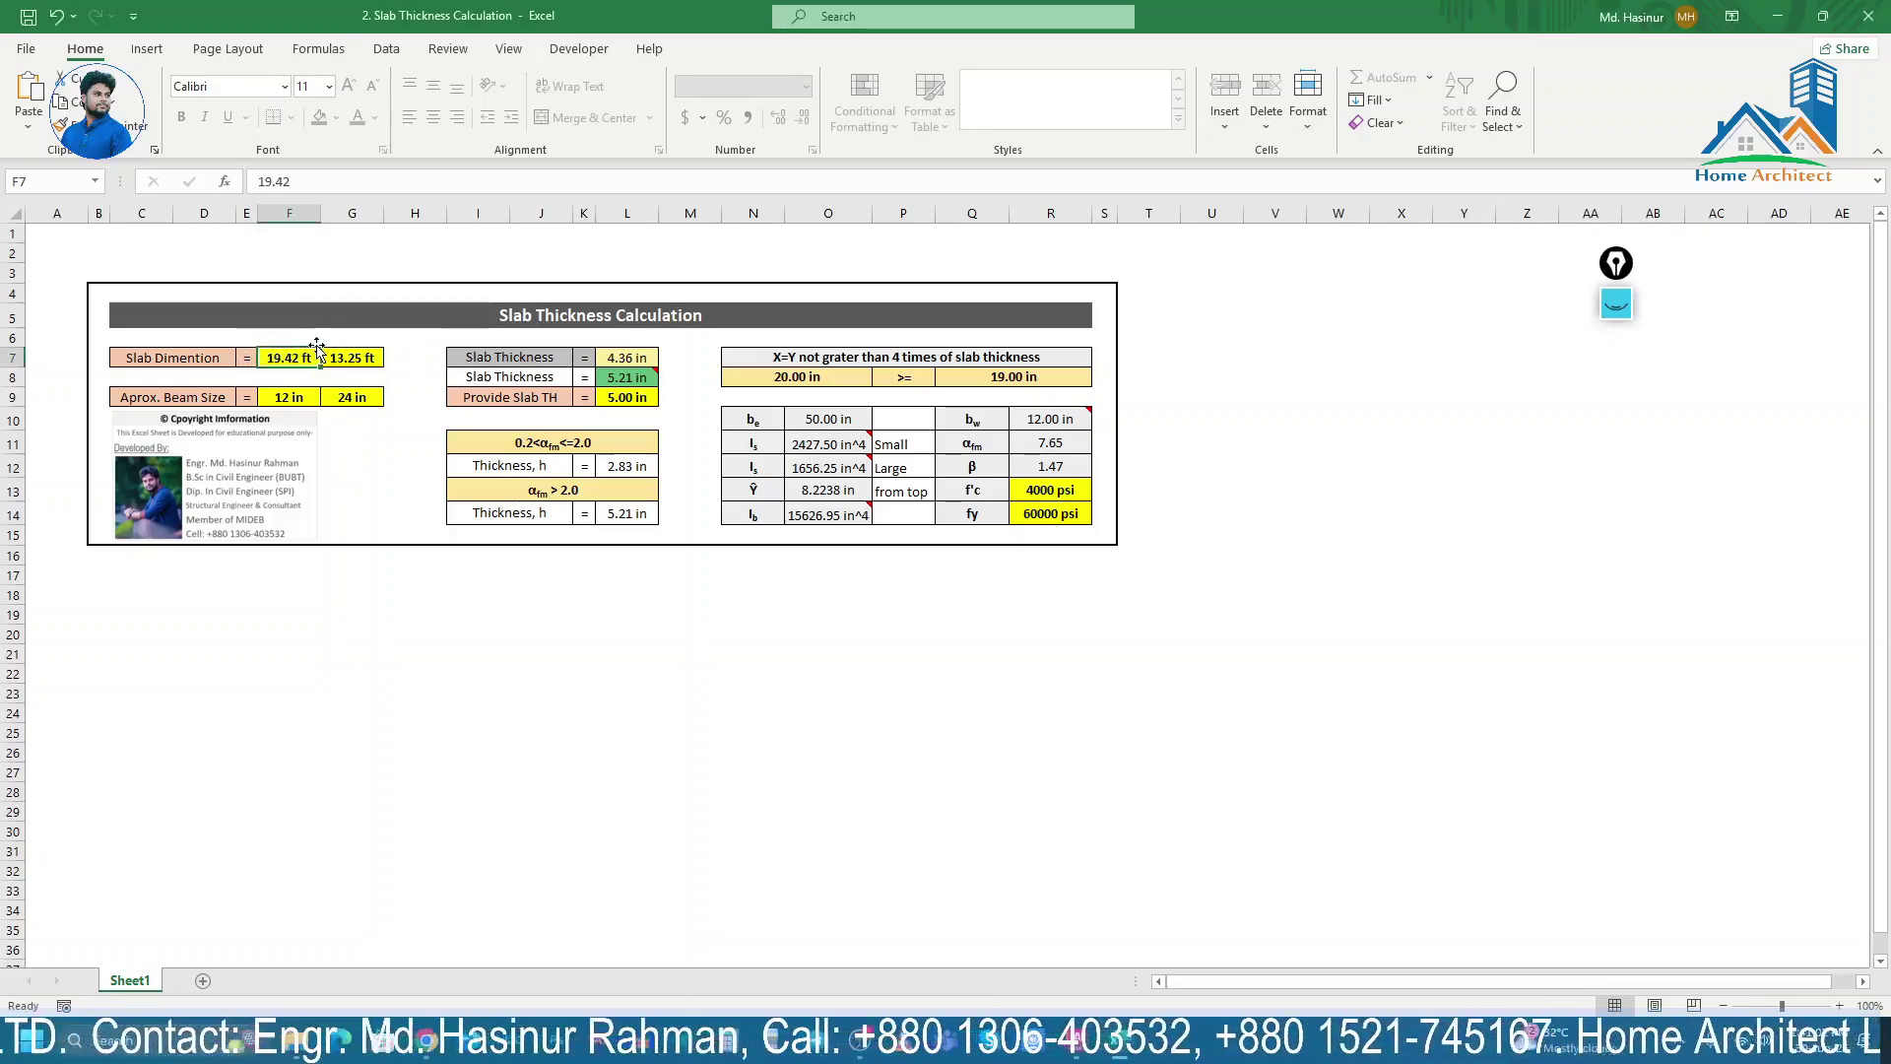
Step: Set the slab dimensions to 20 ft in F7 and 18 ft in G7
{"action": "type", "text": "20"}
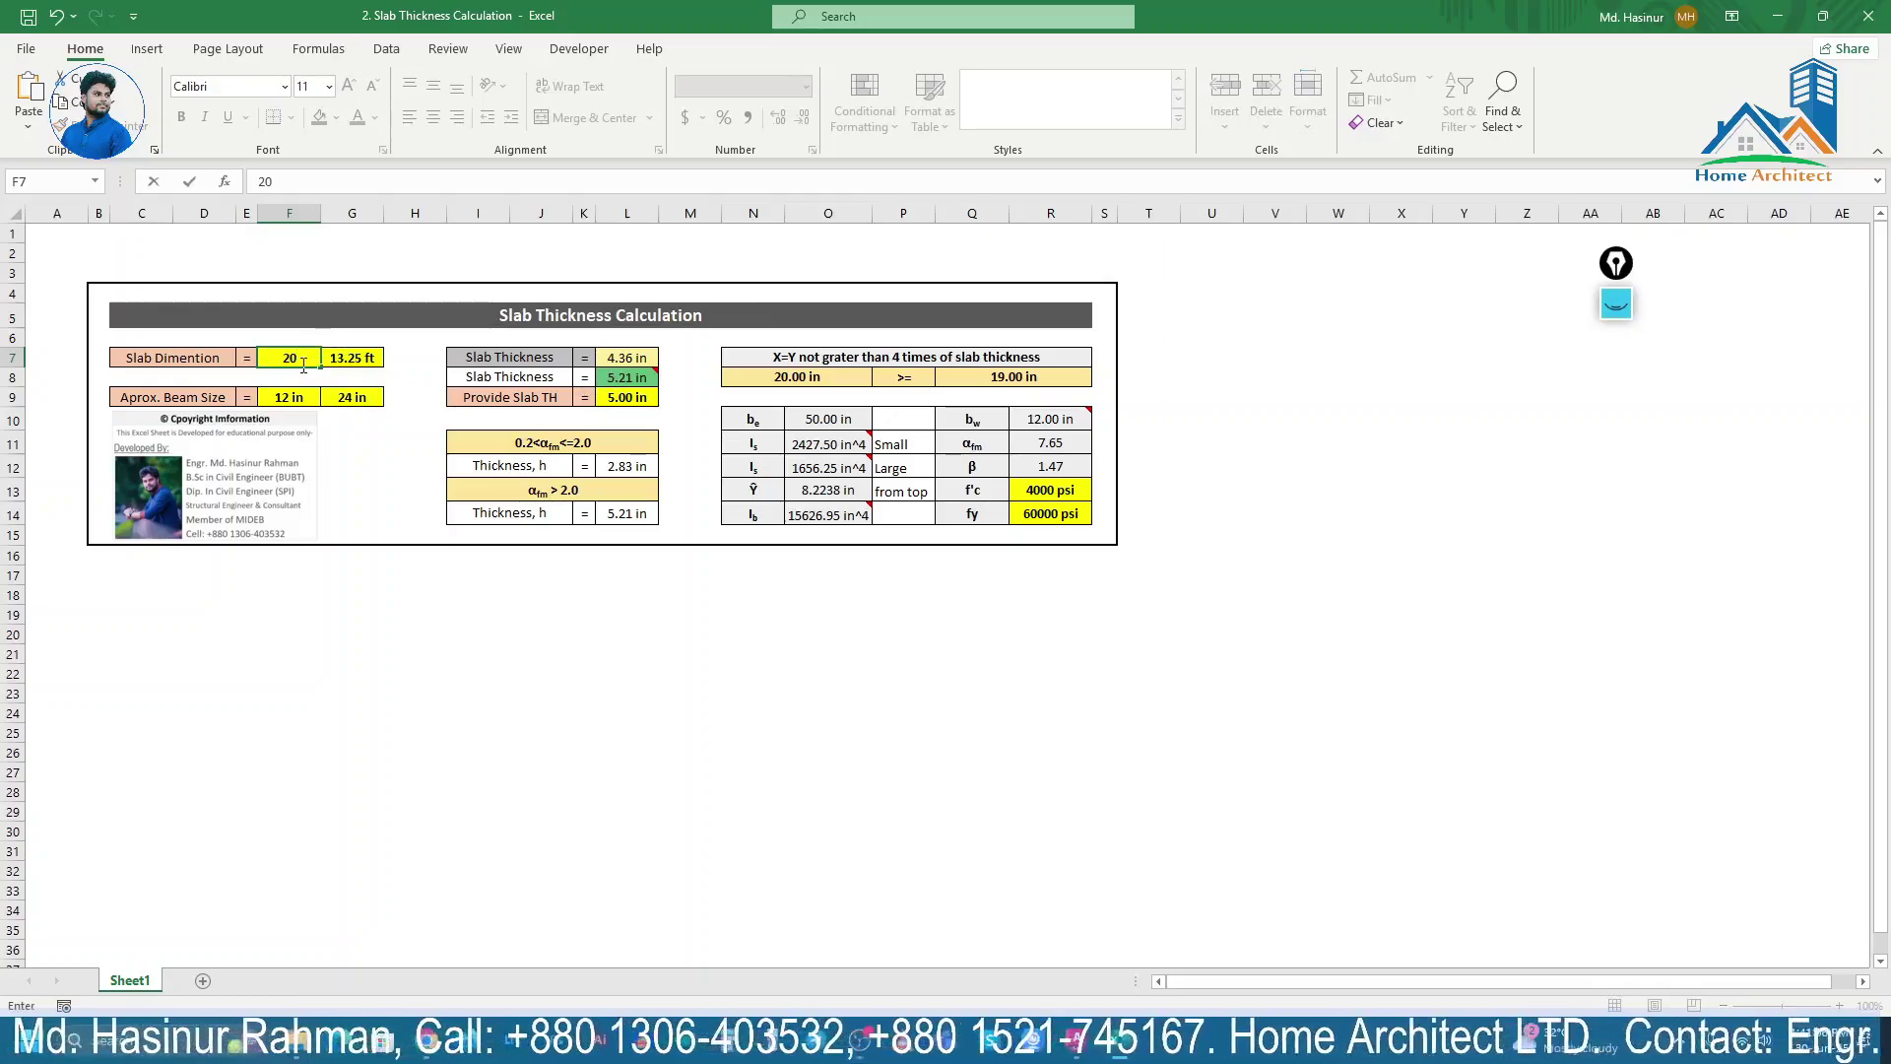
{"action": "key", "text": "Tab"}
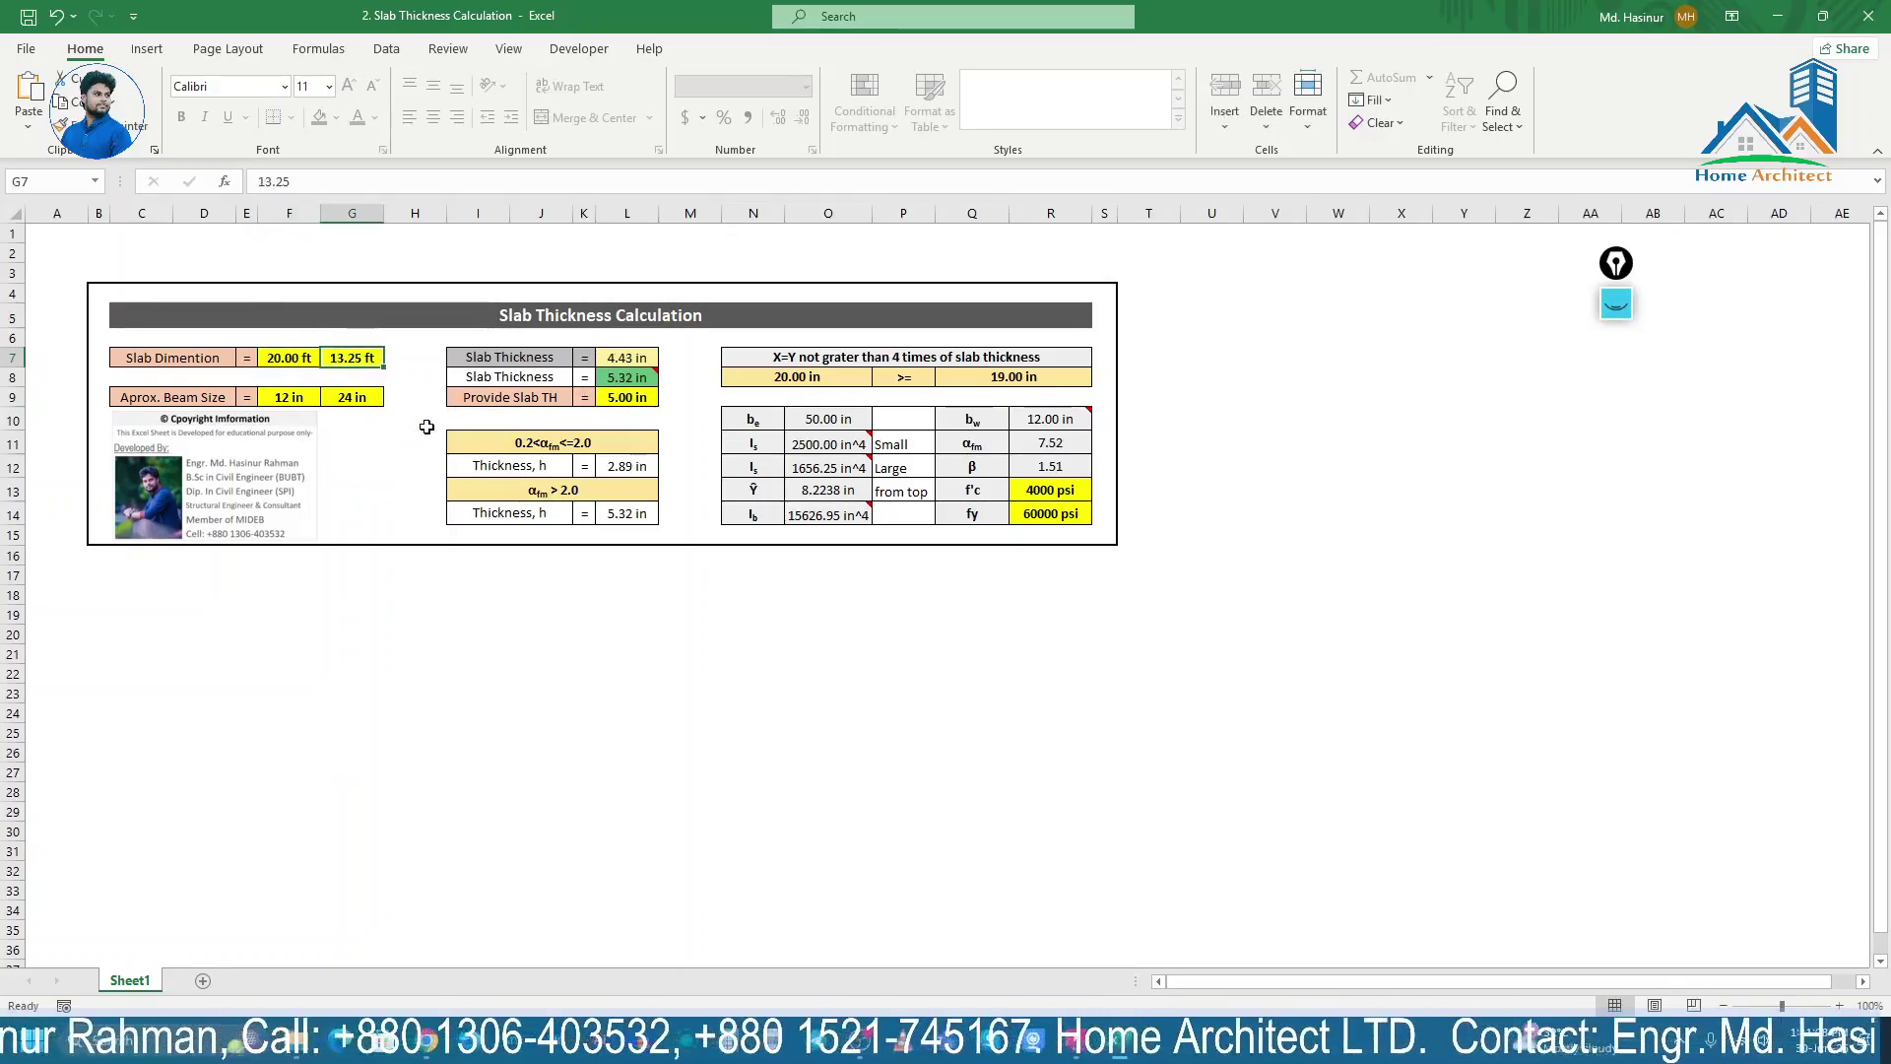
{"action": "type", "text": "1"}
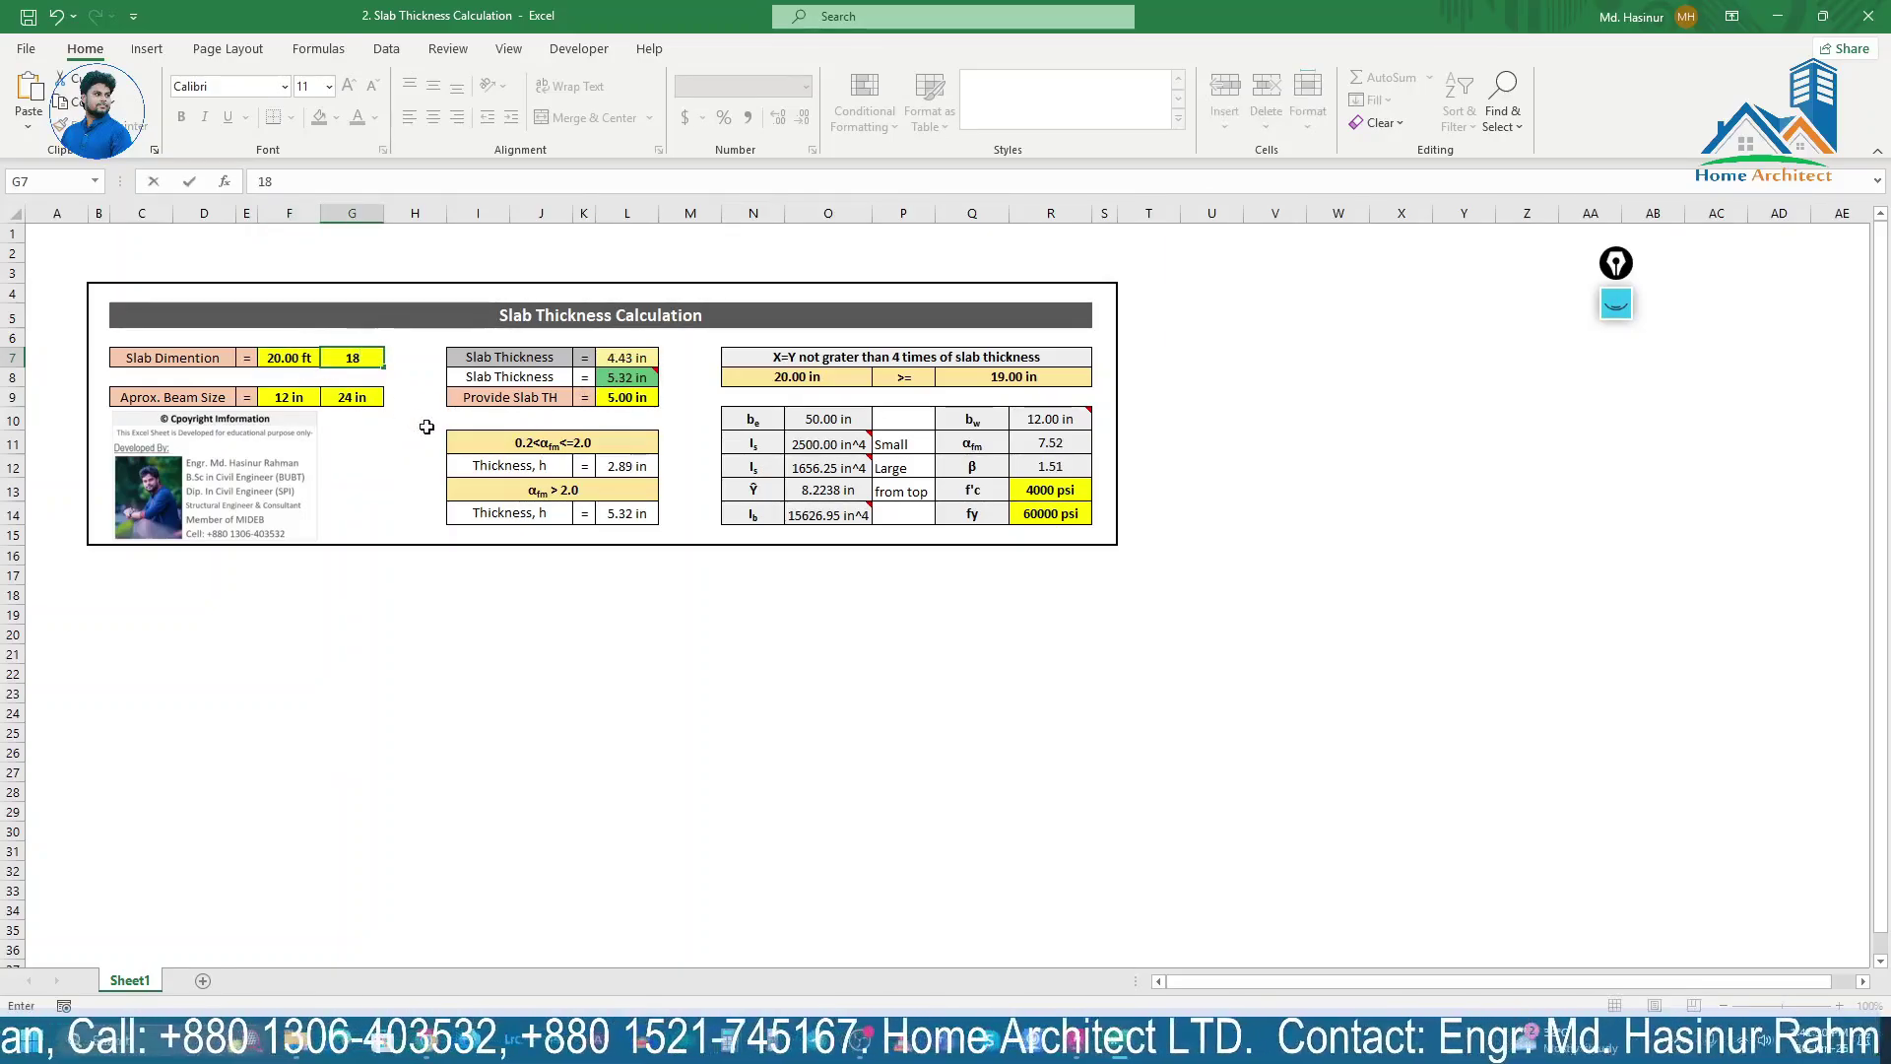
{"action": "type", "text": "8"}
{"action": "key", "text": "Return"}
{"action": "key", "text": "Return"}
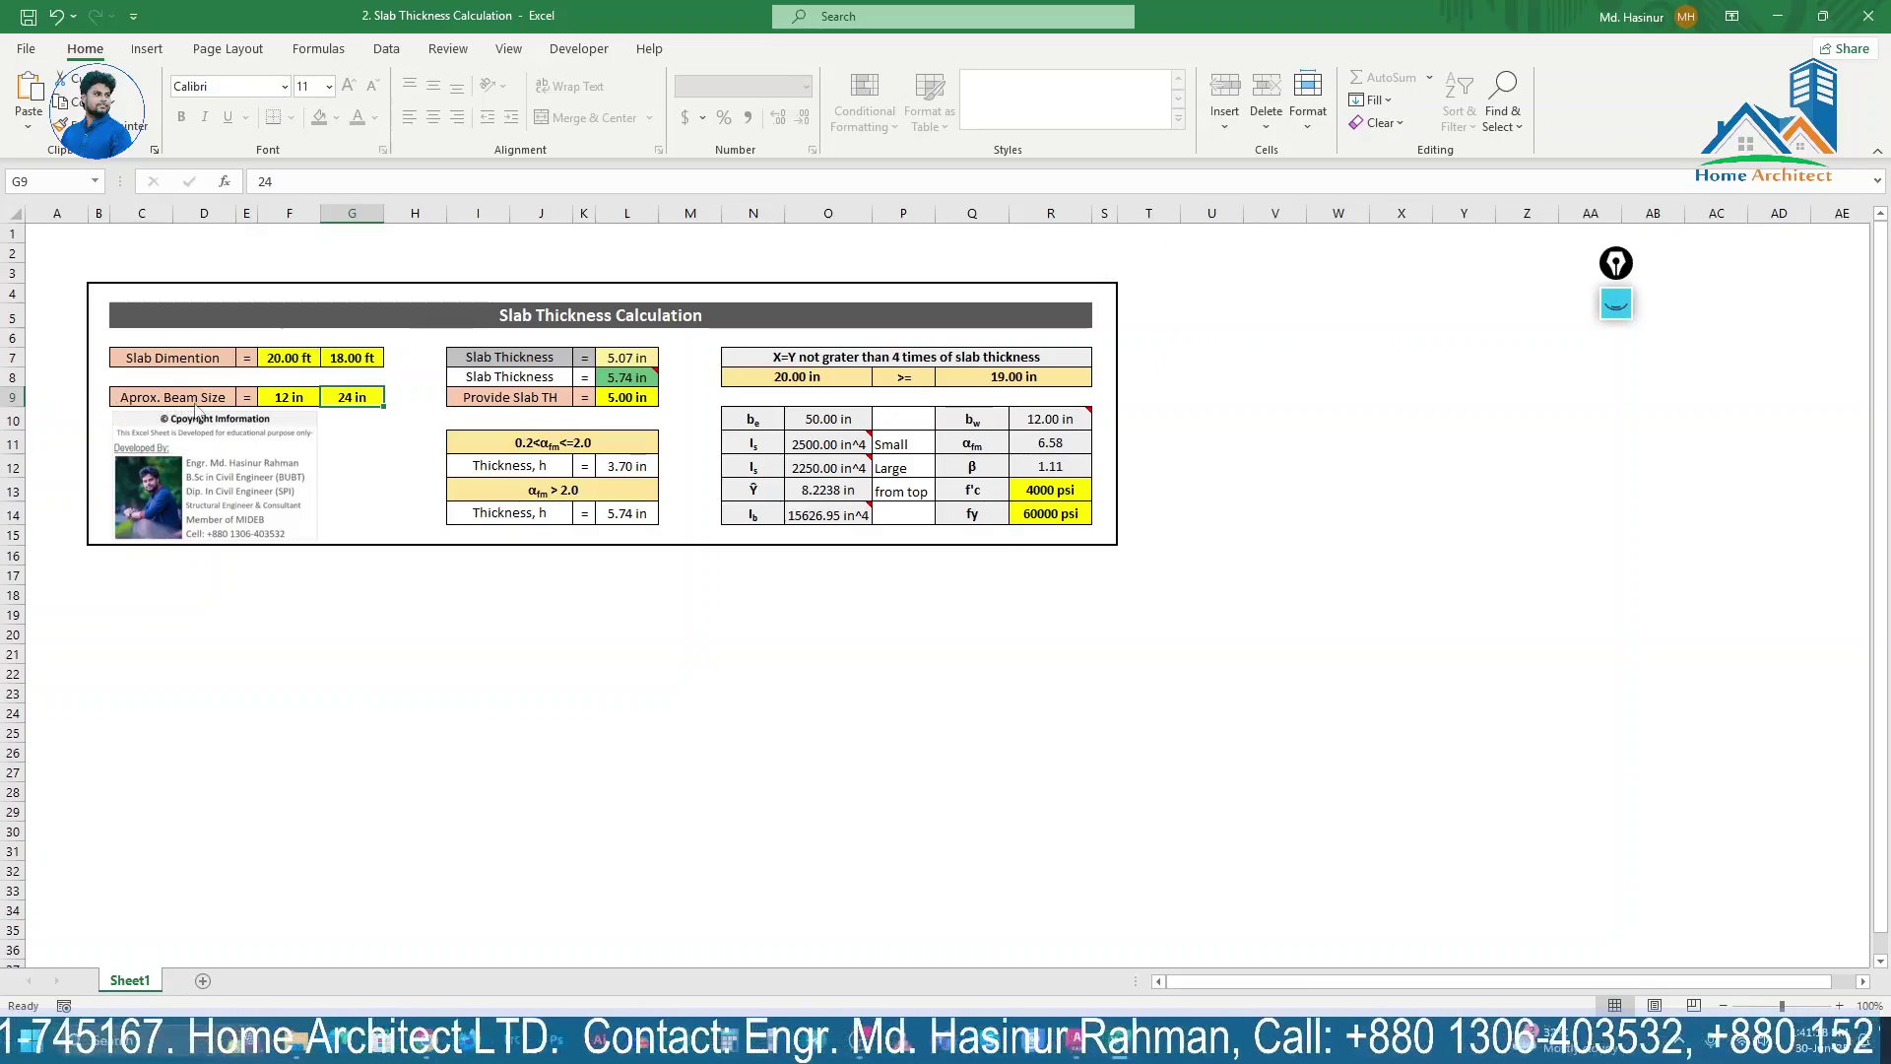
Step: Check the approximate beam size inputs in F9 and G9
{"action": "left_click", "coordinate": [286, 396]}
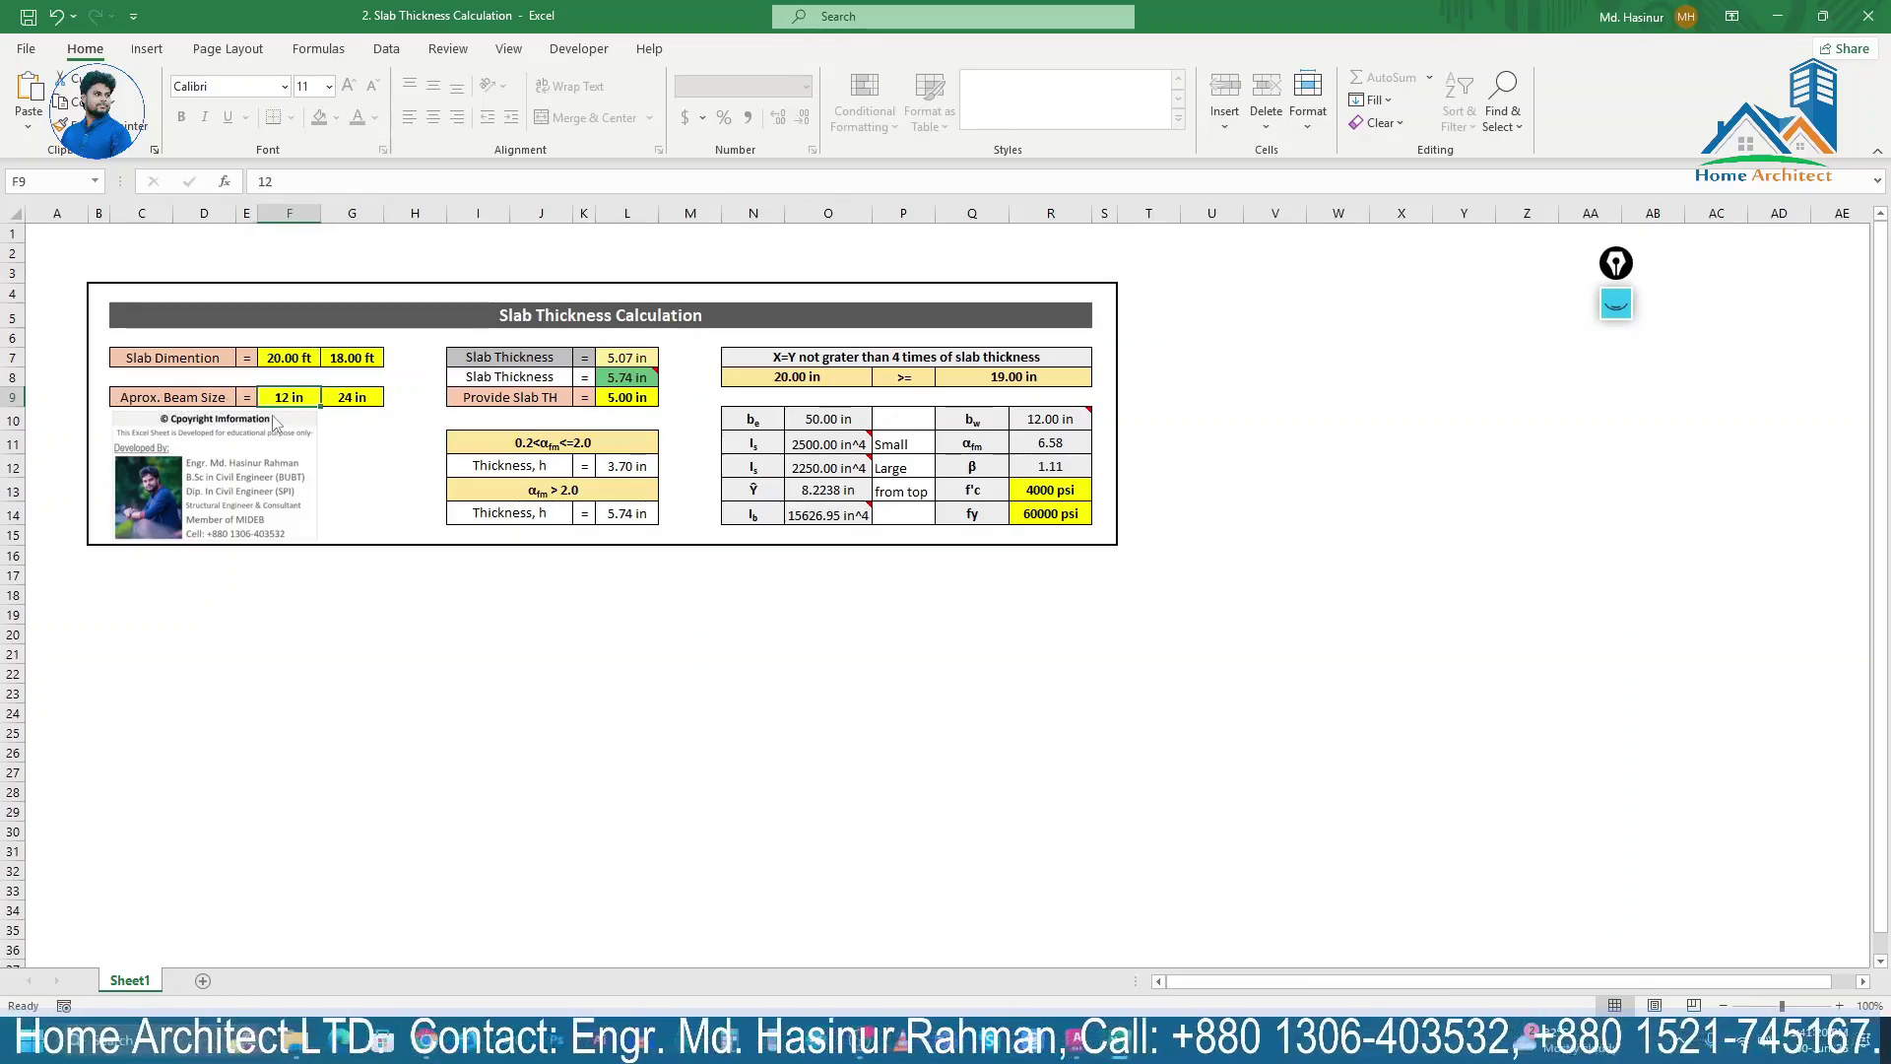
{"action": "double_click", "coordinate": [338, 396]}
{"action": "left_click", "coordinate": [311, 396]}
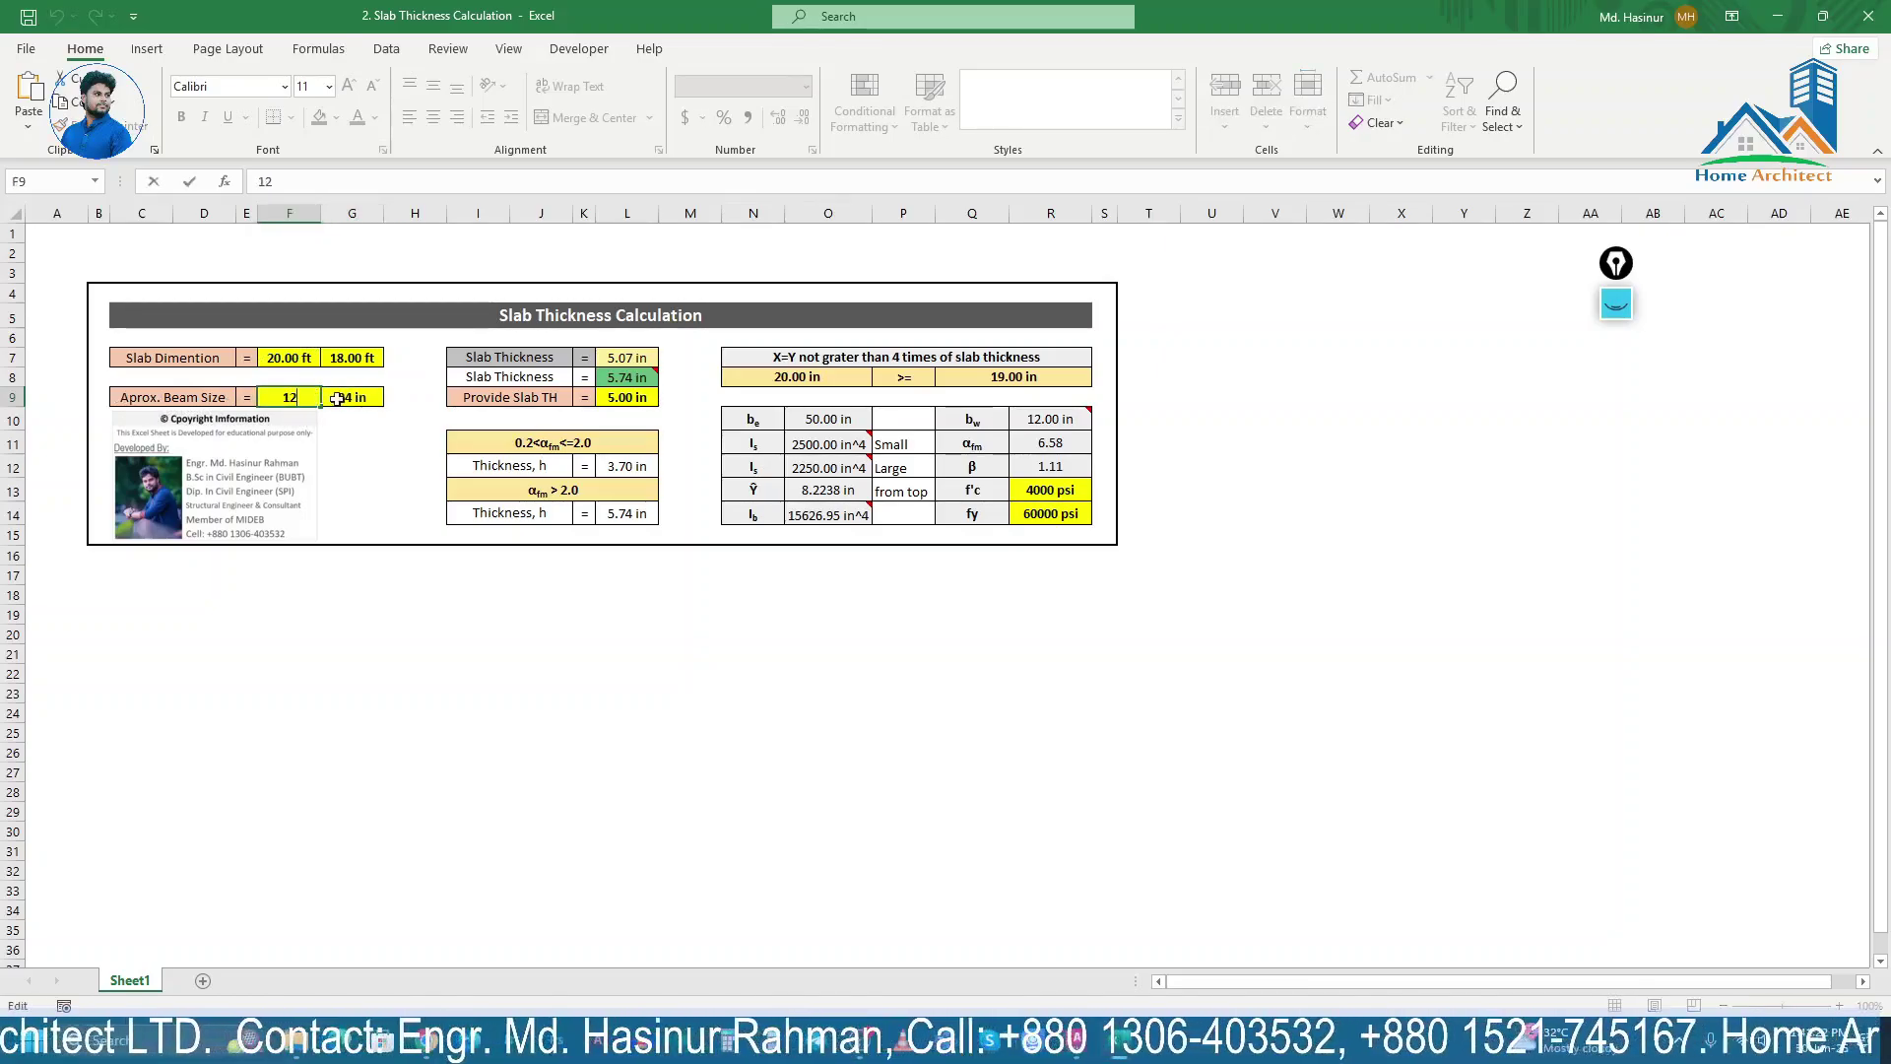
{"action": "left_click", "coordinate": [344, 397]}
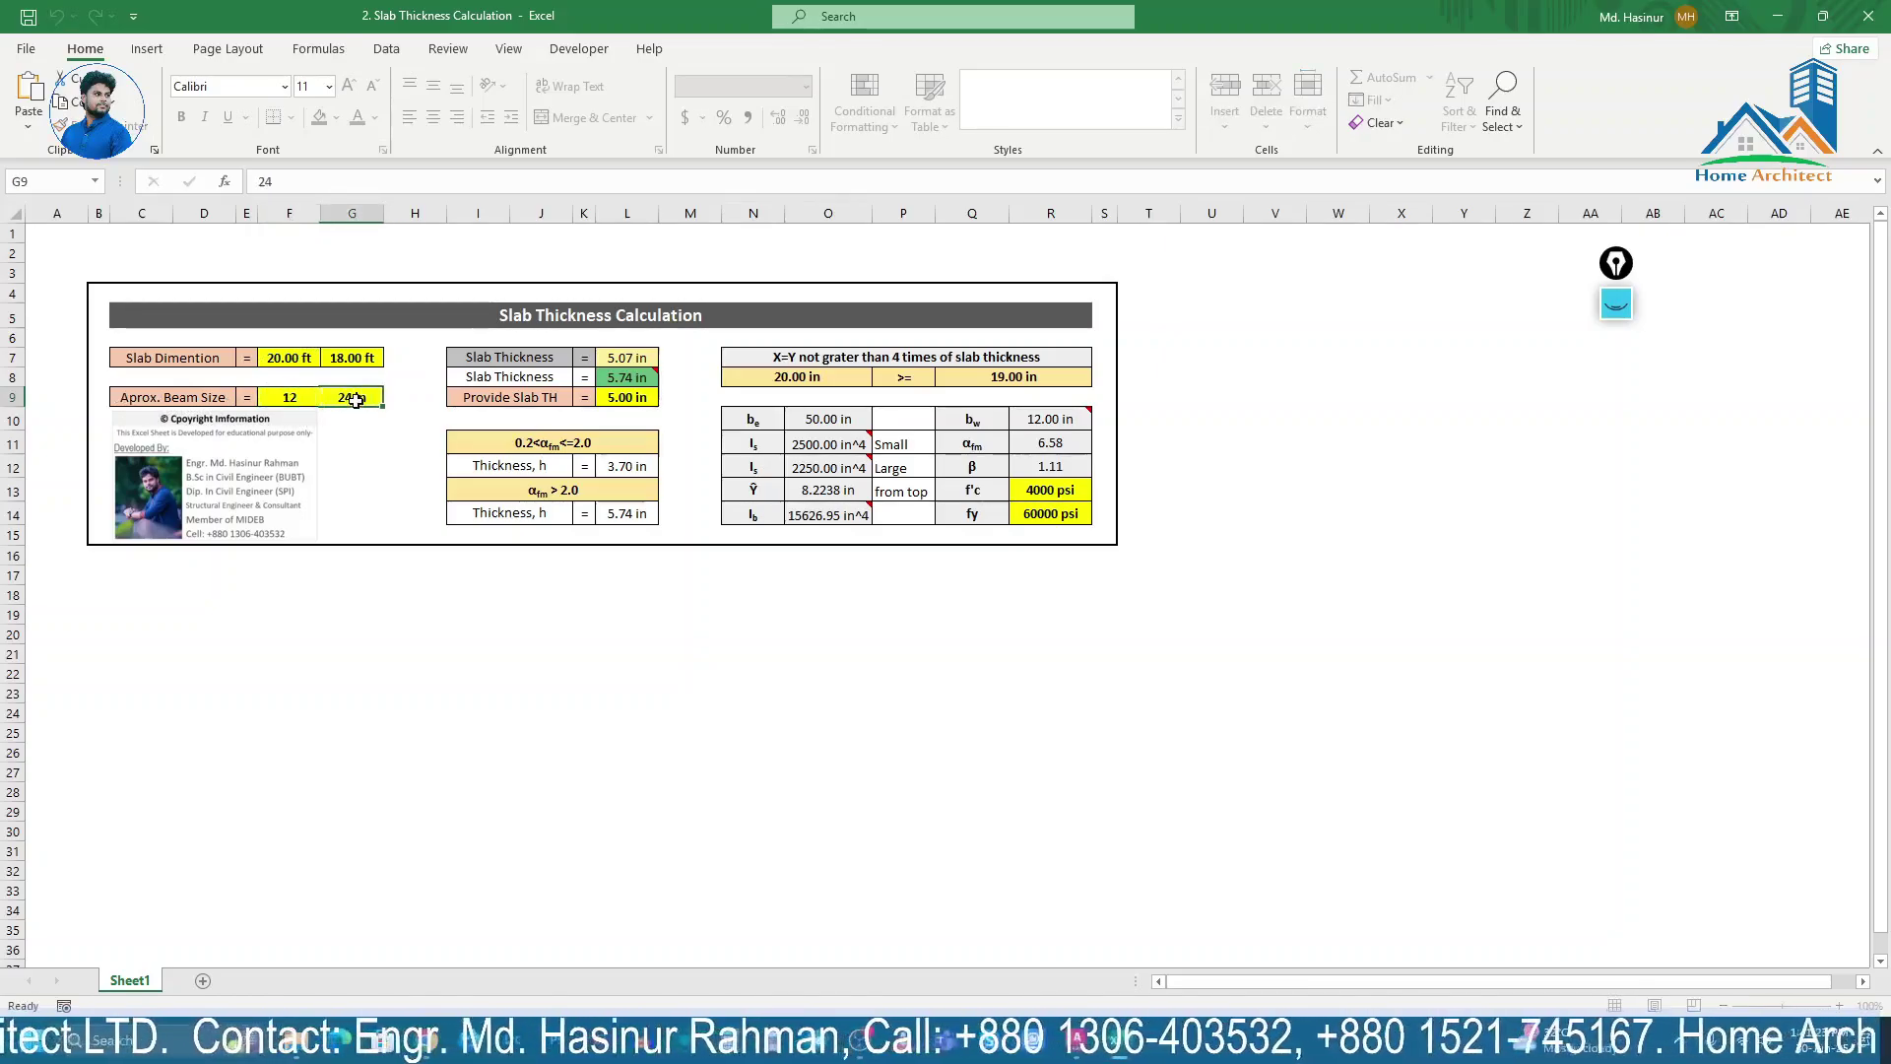
Step: Set the approximate beam size to 10 in in F9 and 18 in in G9
{"action": "left_click", "coordinate": [290, 396]}
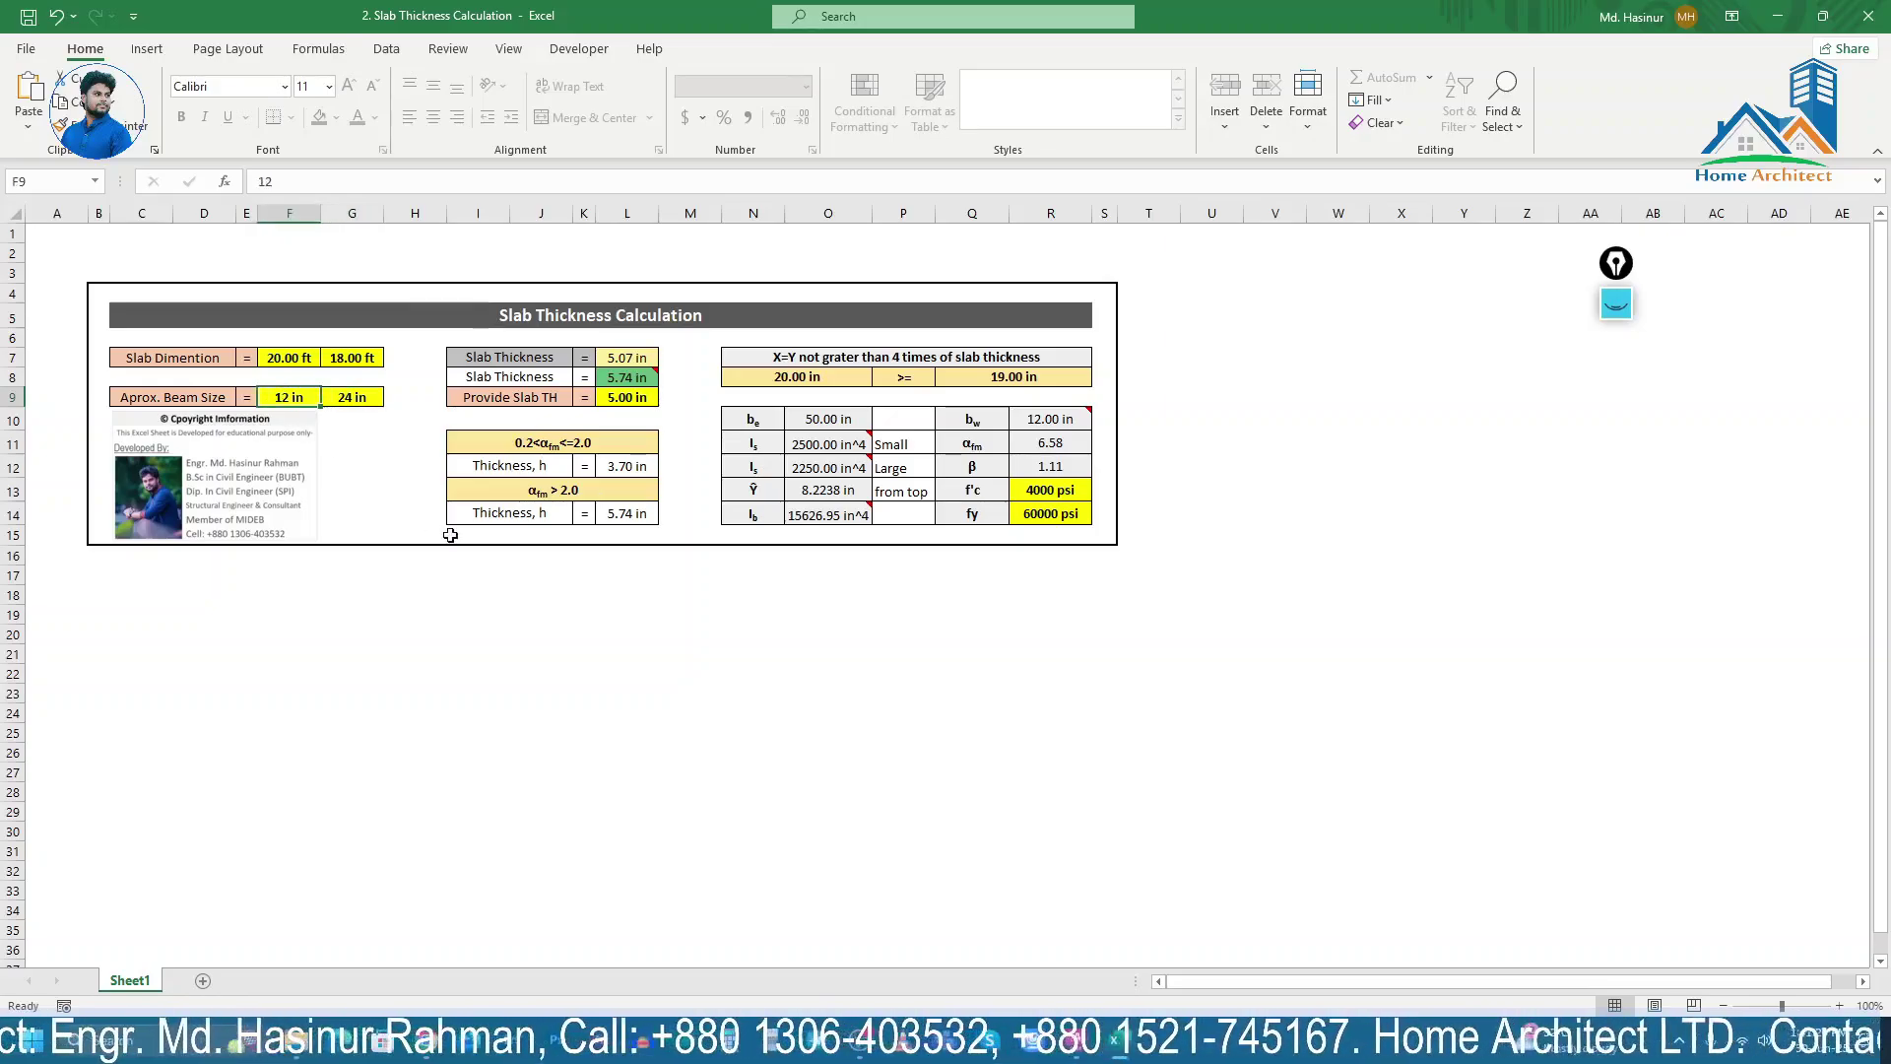
{"action": "type", "text": "10"}
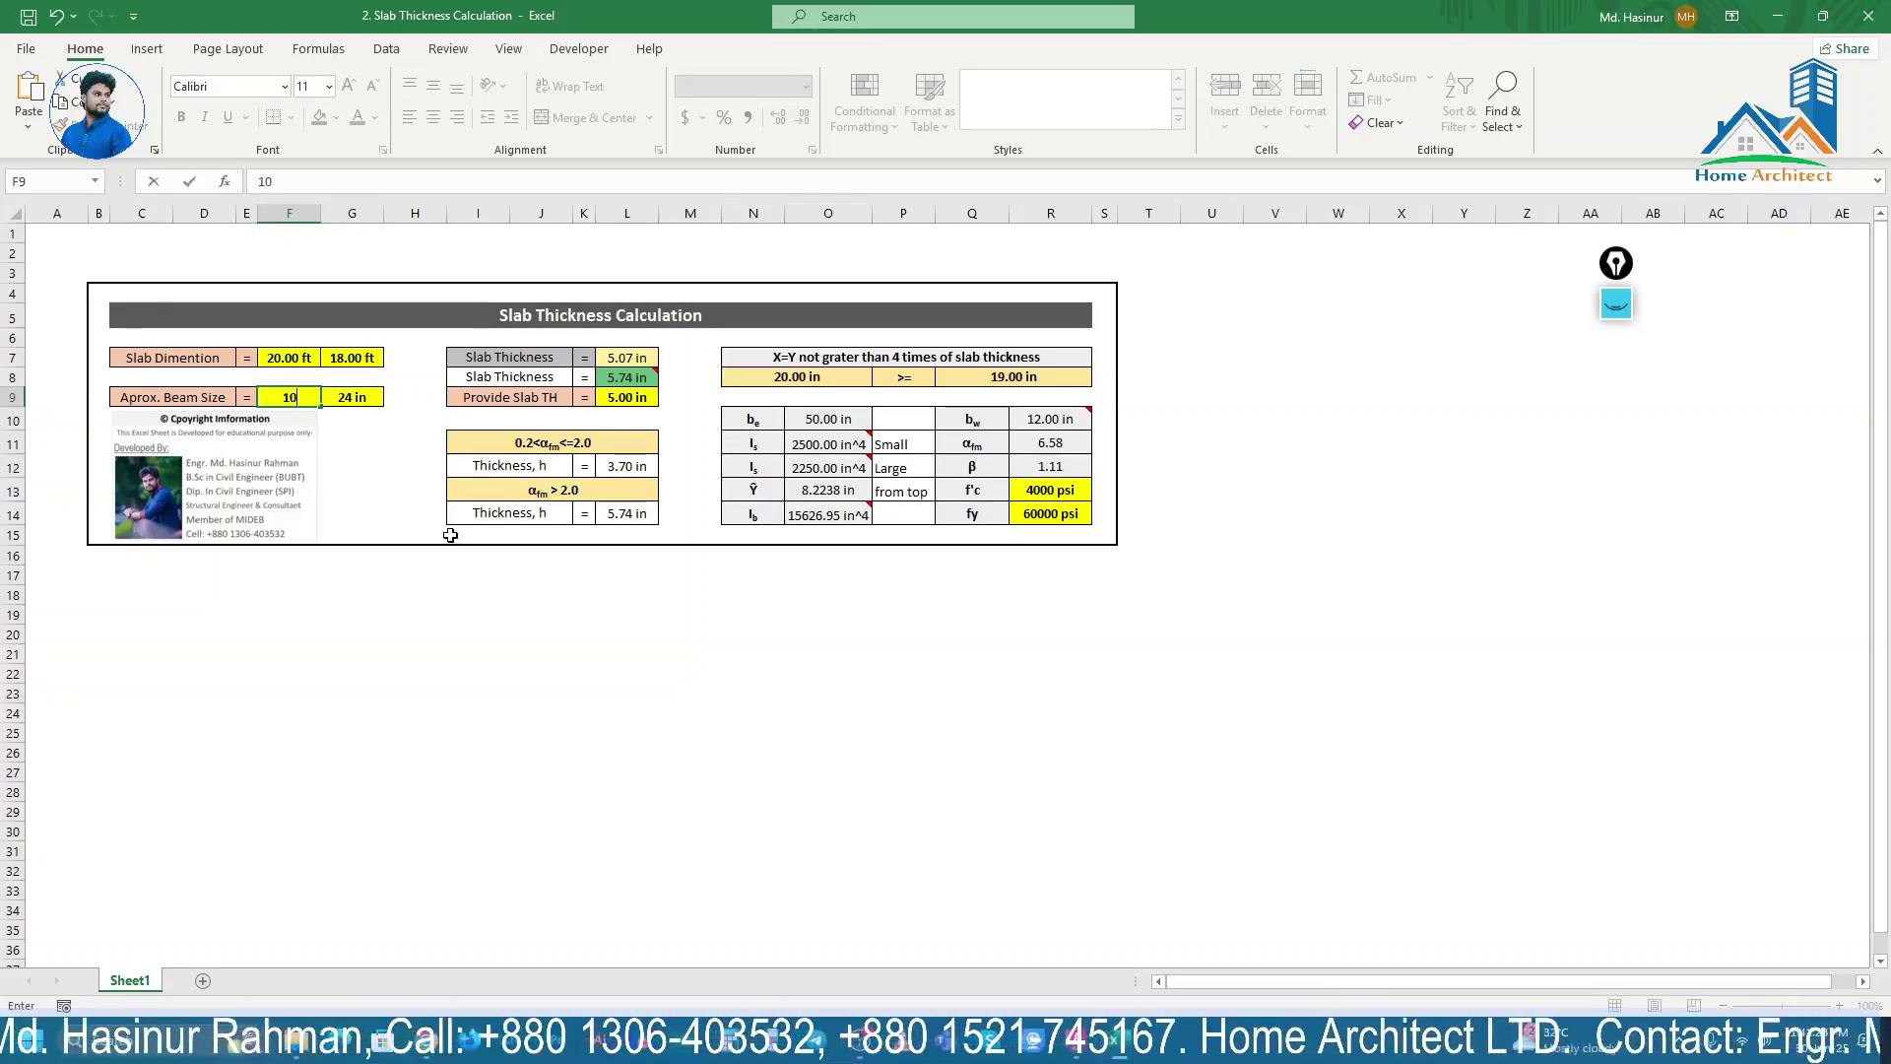
{"action": "key", "text": "Tab"}
{"action": "key", "text": "Up"}
{"action": "key", "text": "Up"}
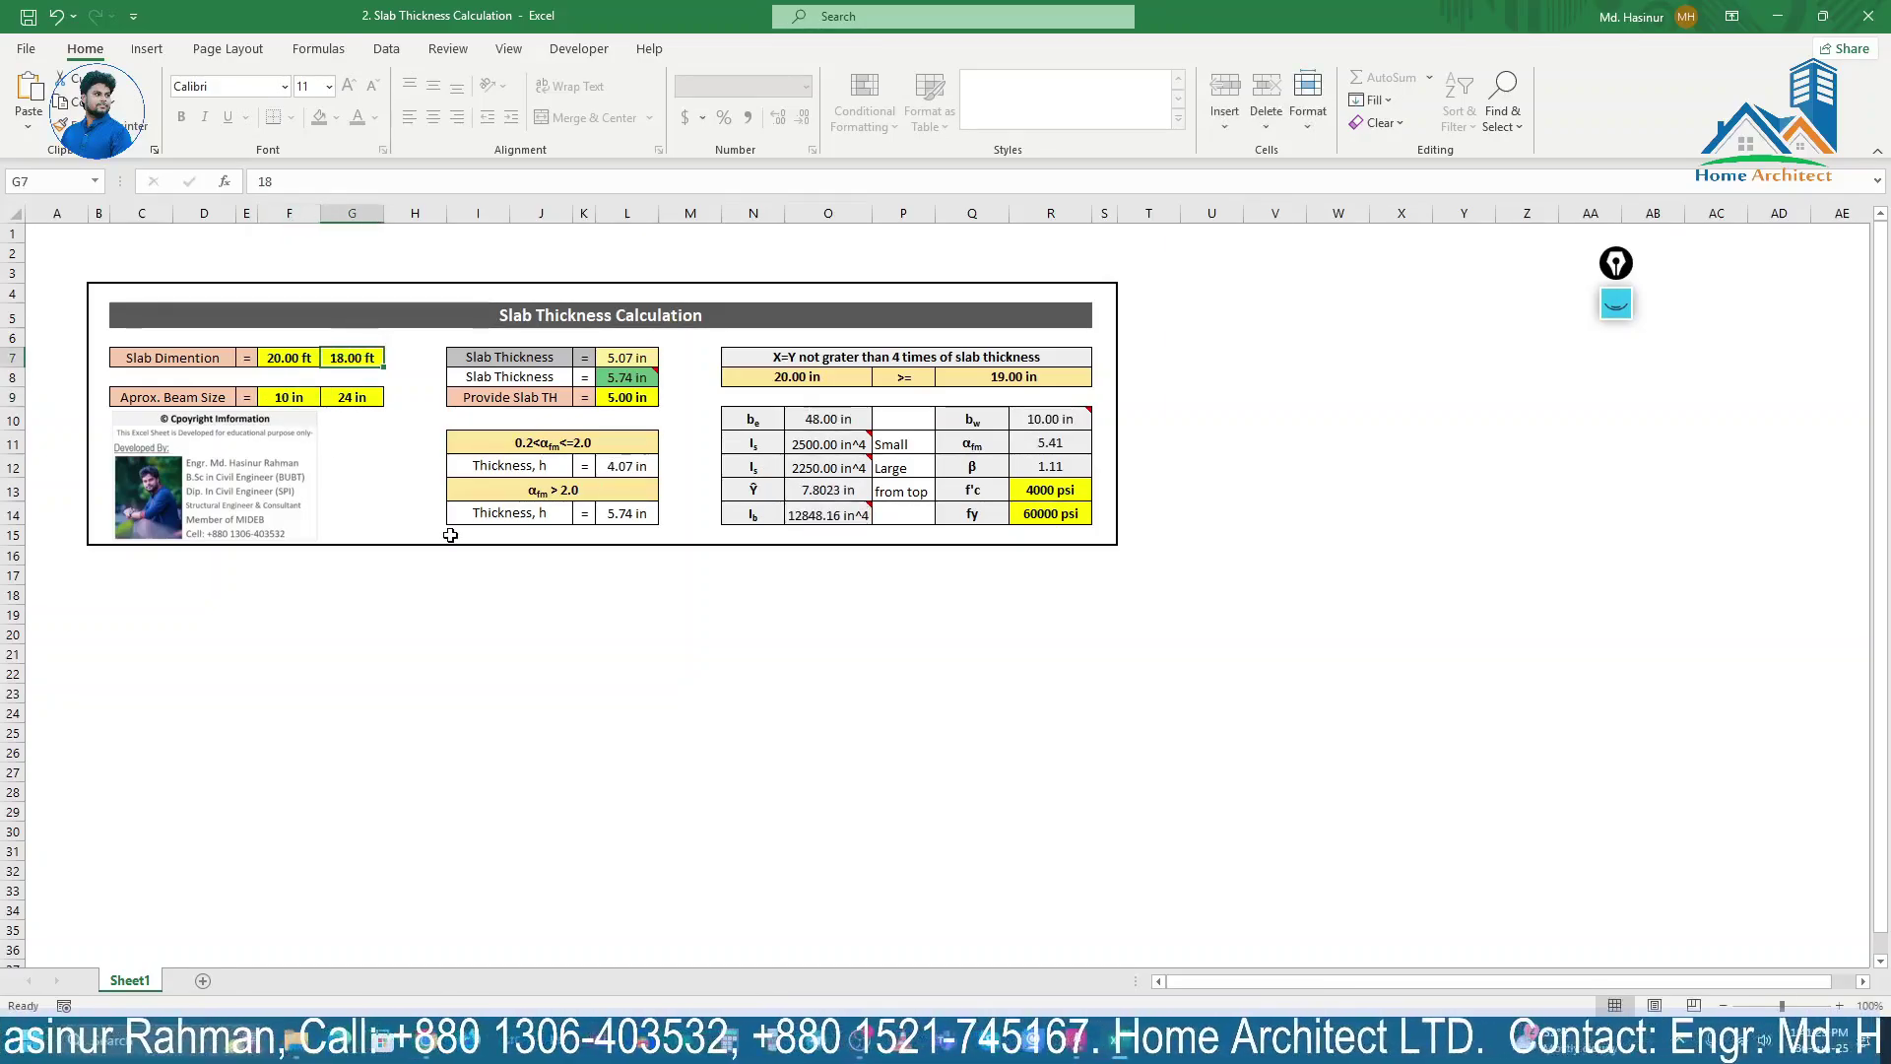
{"action": "left_click", "coordinate": [375, 399]}
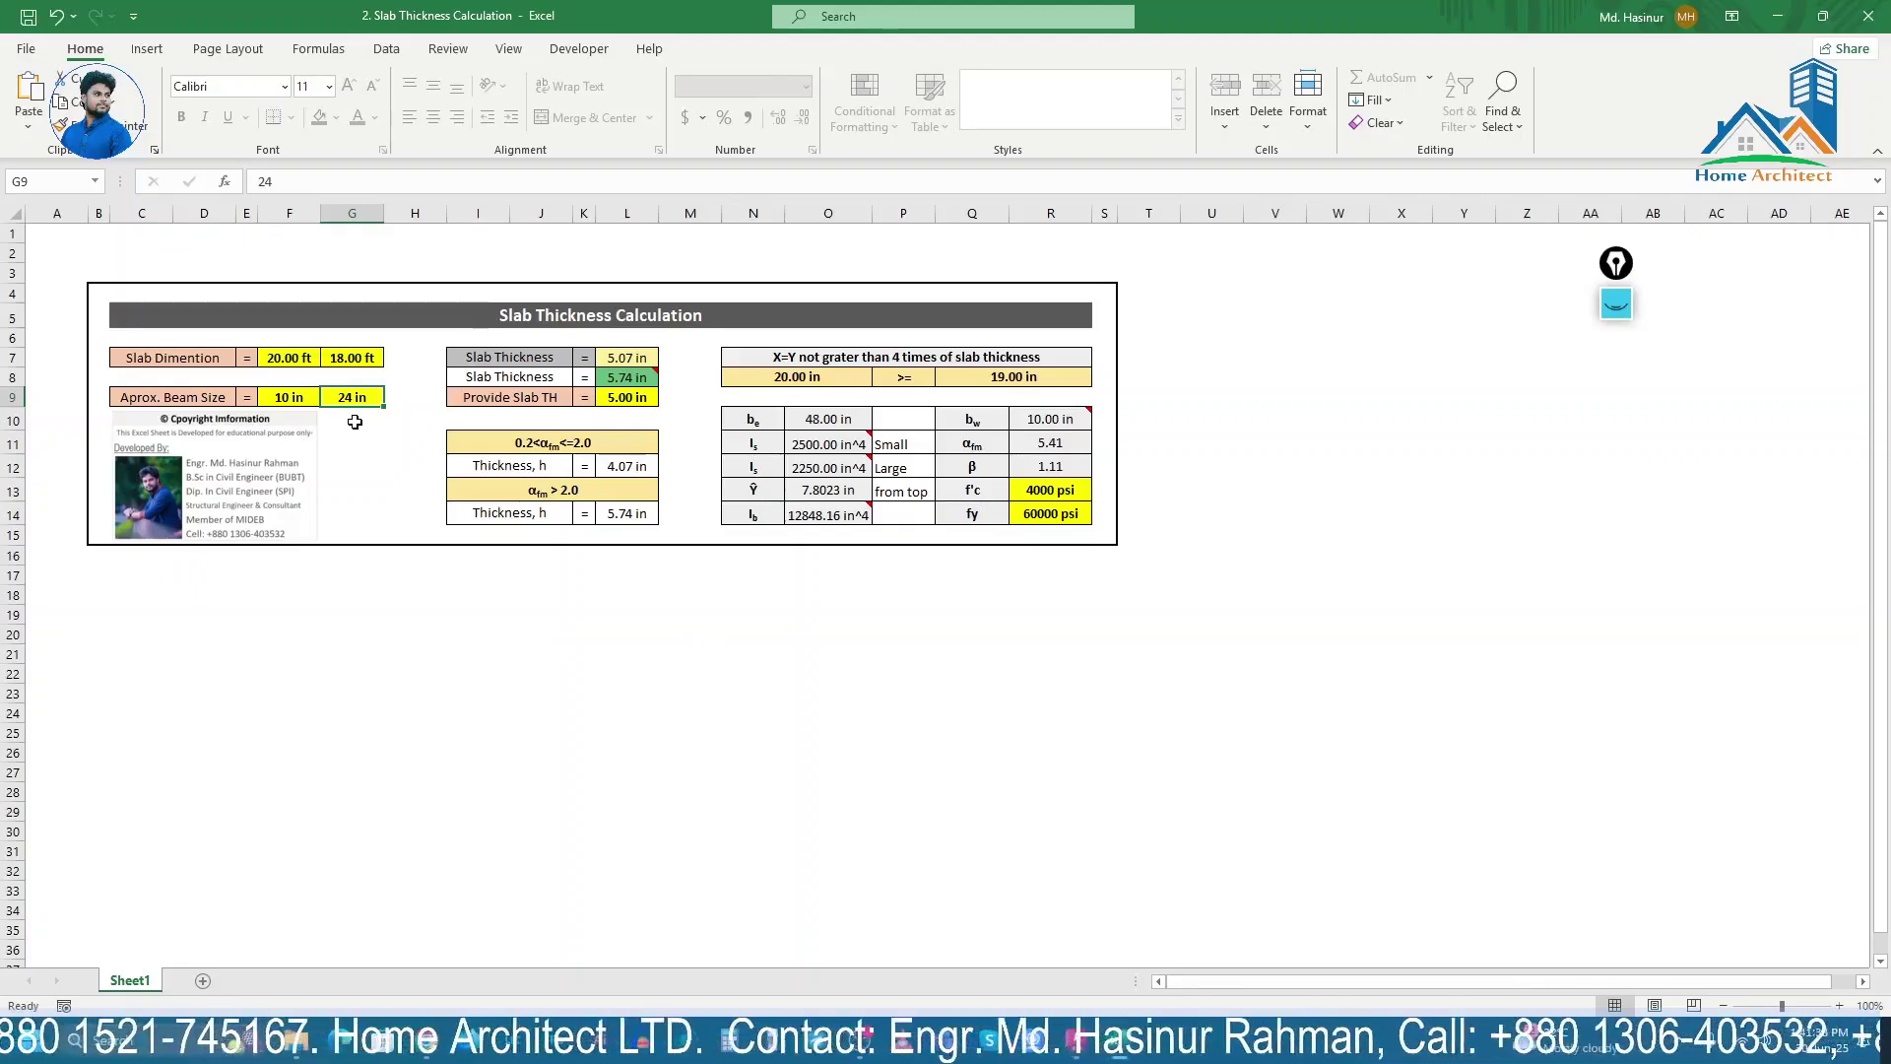
{"action": "type", "text": "18"}
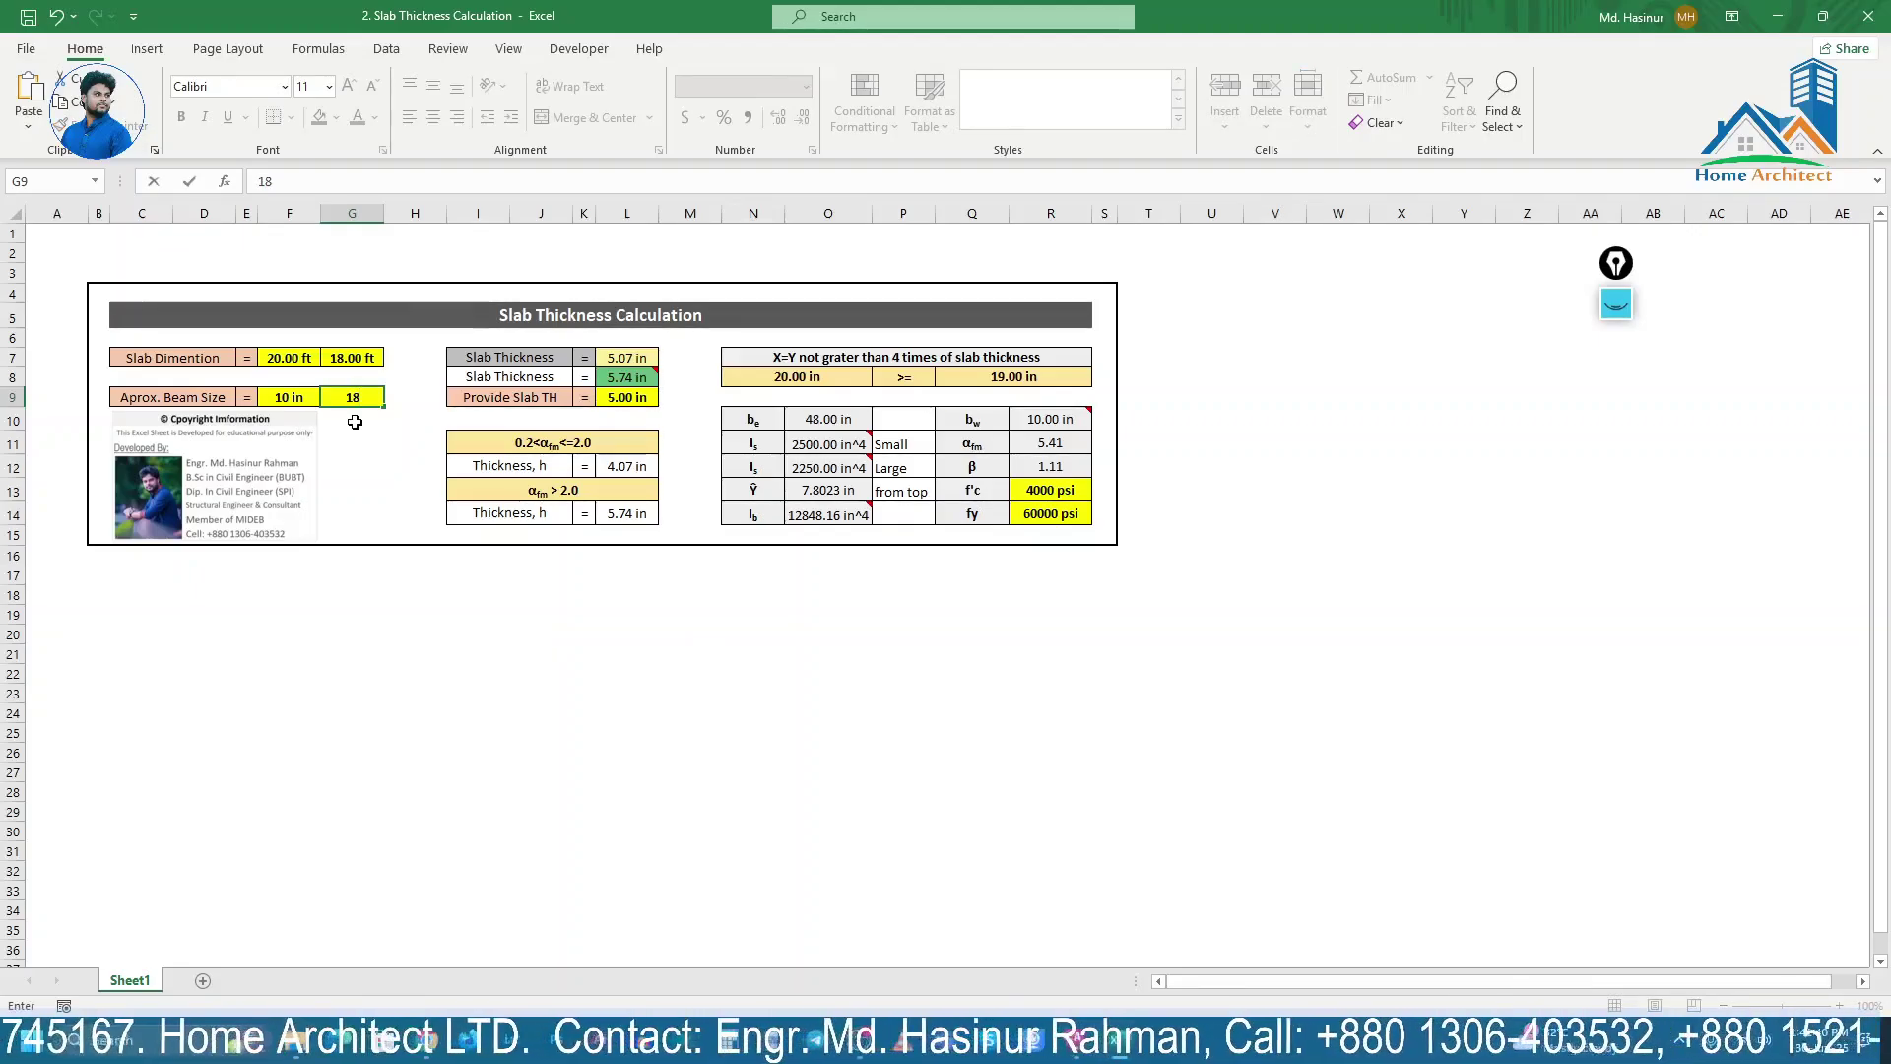
{"action": "key", "text": "Tab"}
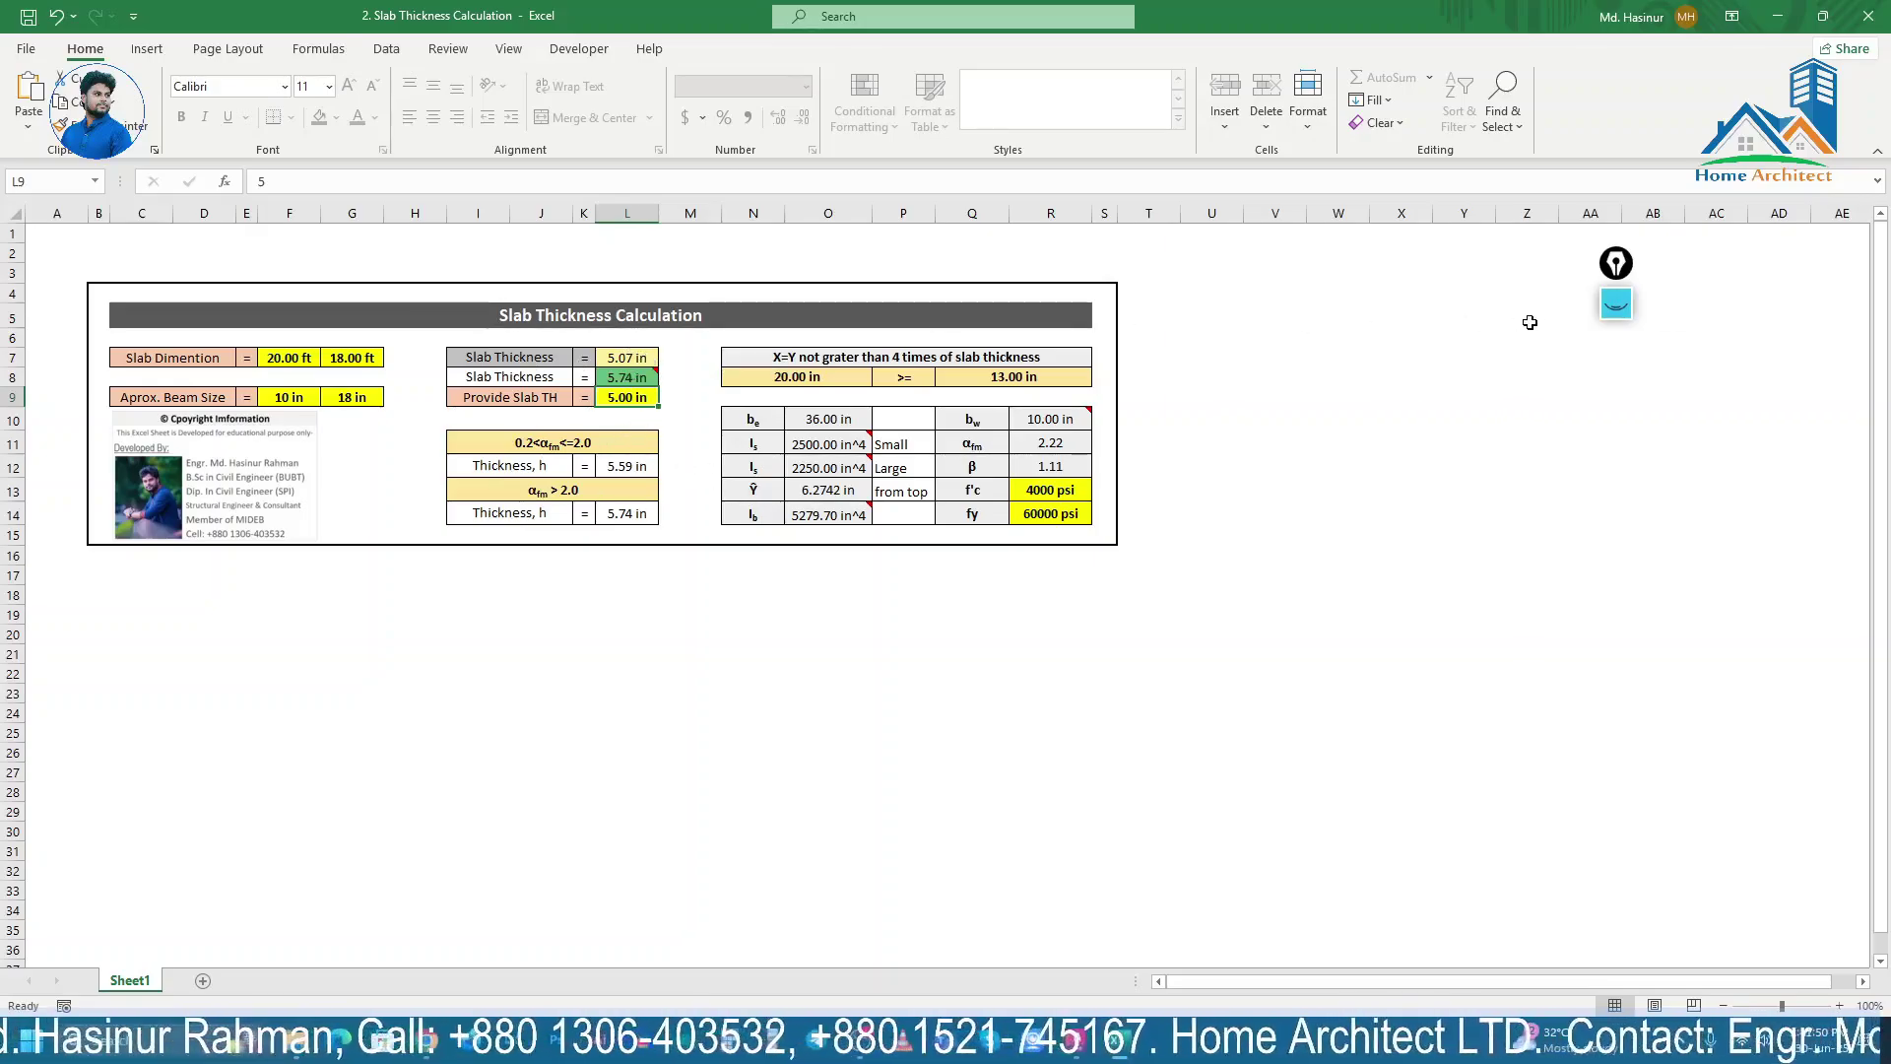
Step: Show the drawing tools, tick the upper Slab Thickness value in black, and handwrite the formula = 2(L+B)/180 below the table
{"action": "left_click", "coordinate": [1615, 303]}
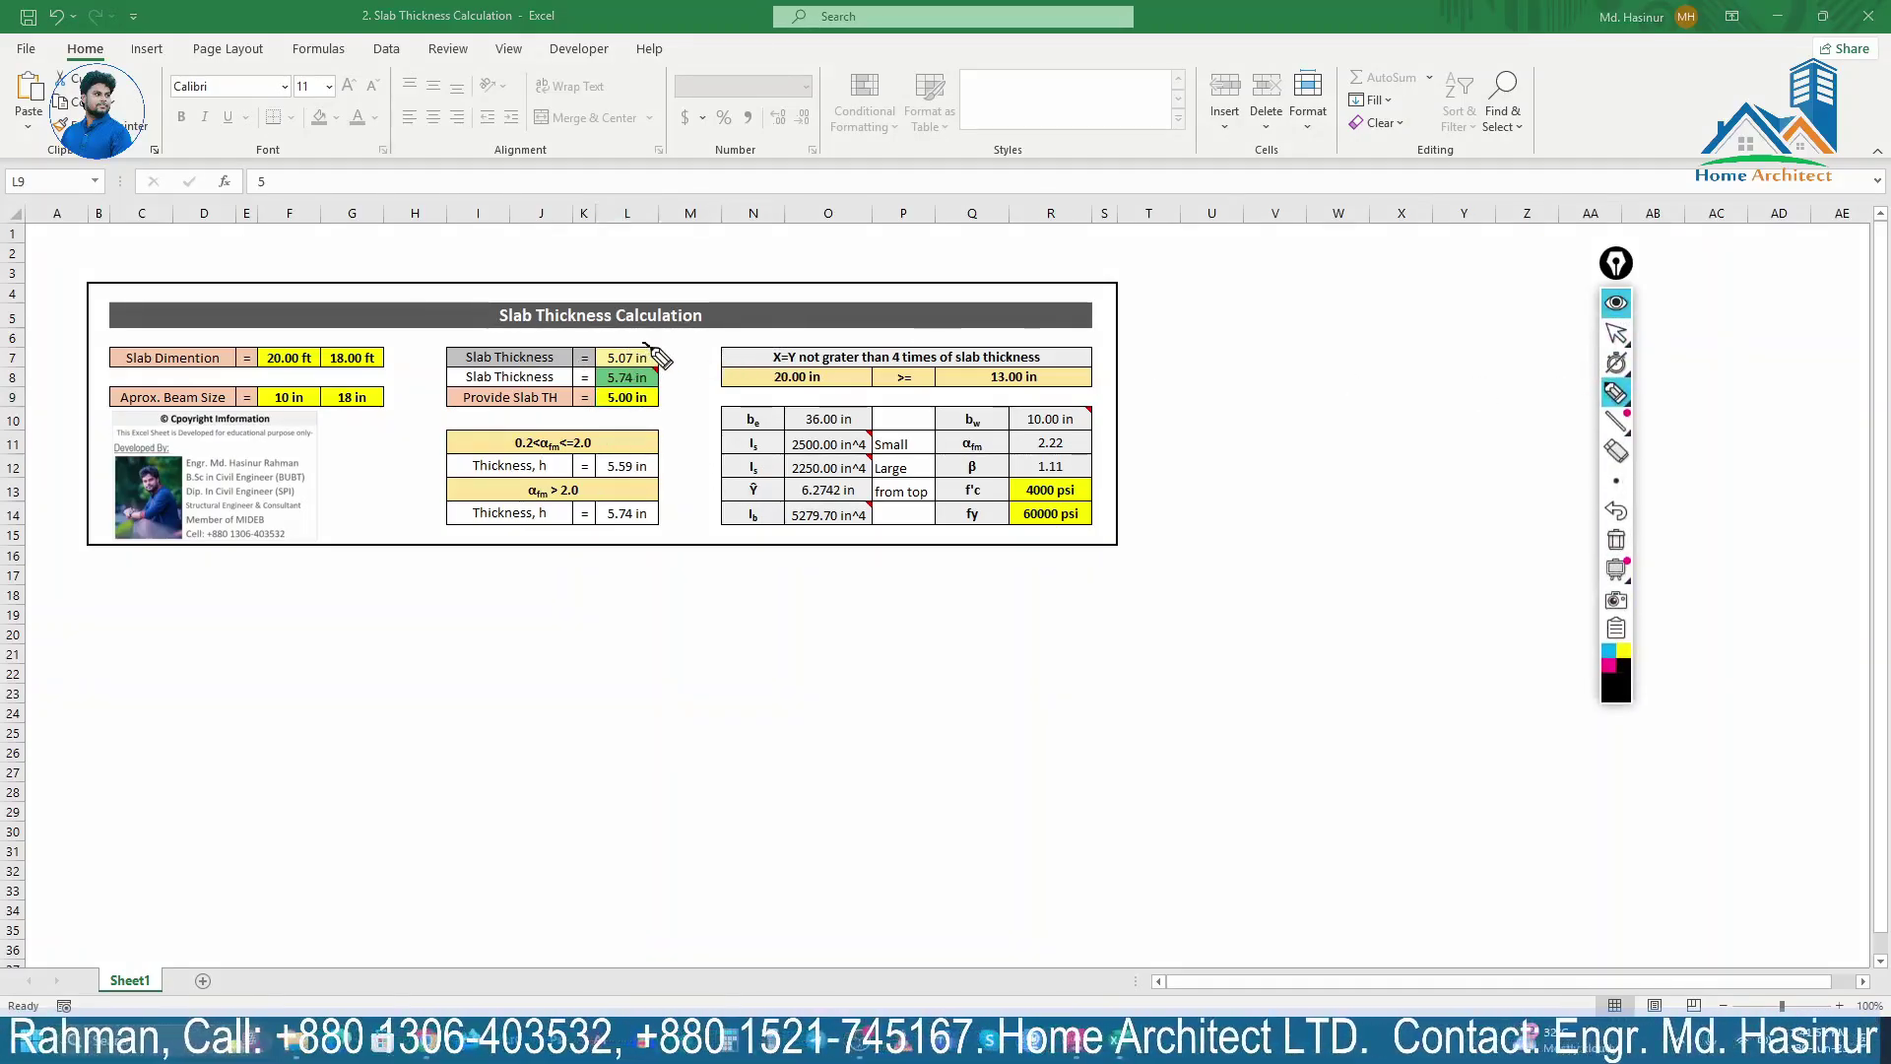
{"action": "left_click_drag", "start_coordinate": [643, 339], "coordinate": [683, 331]}
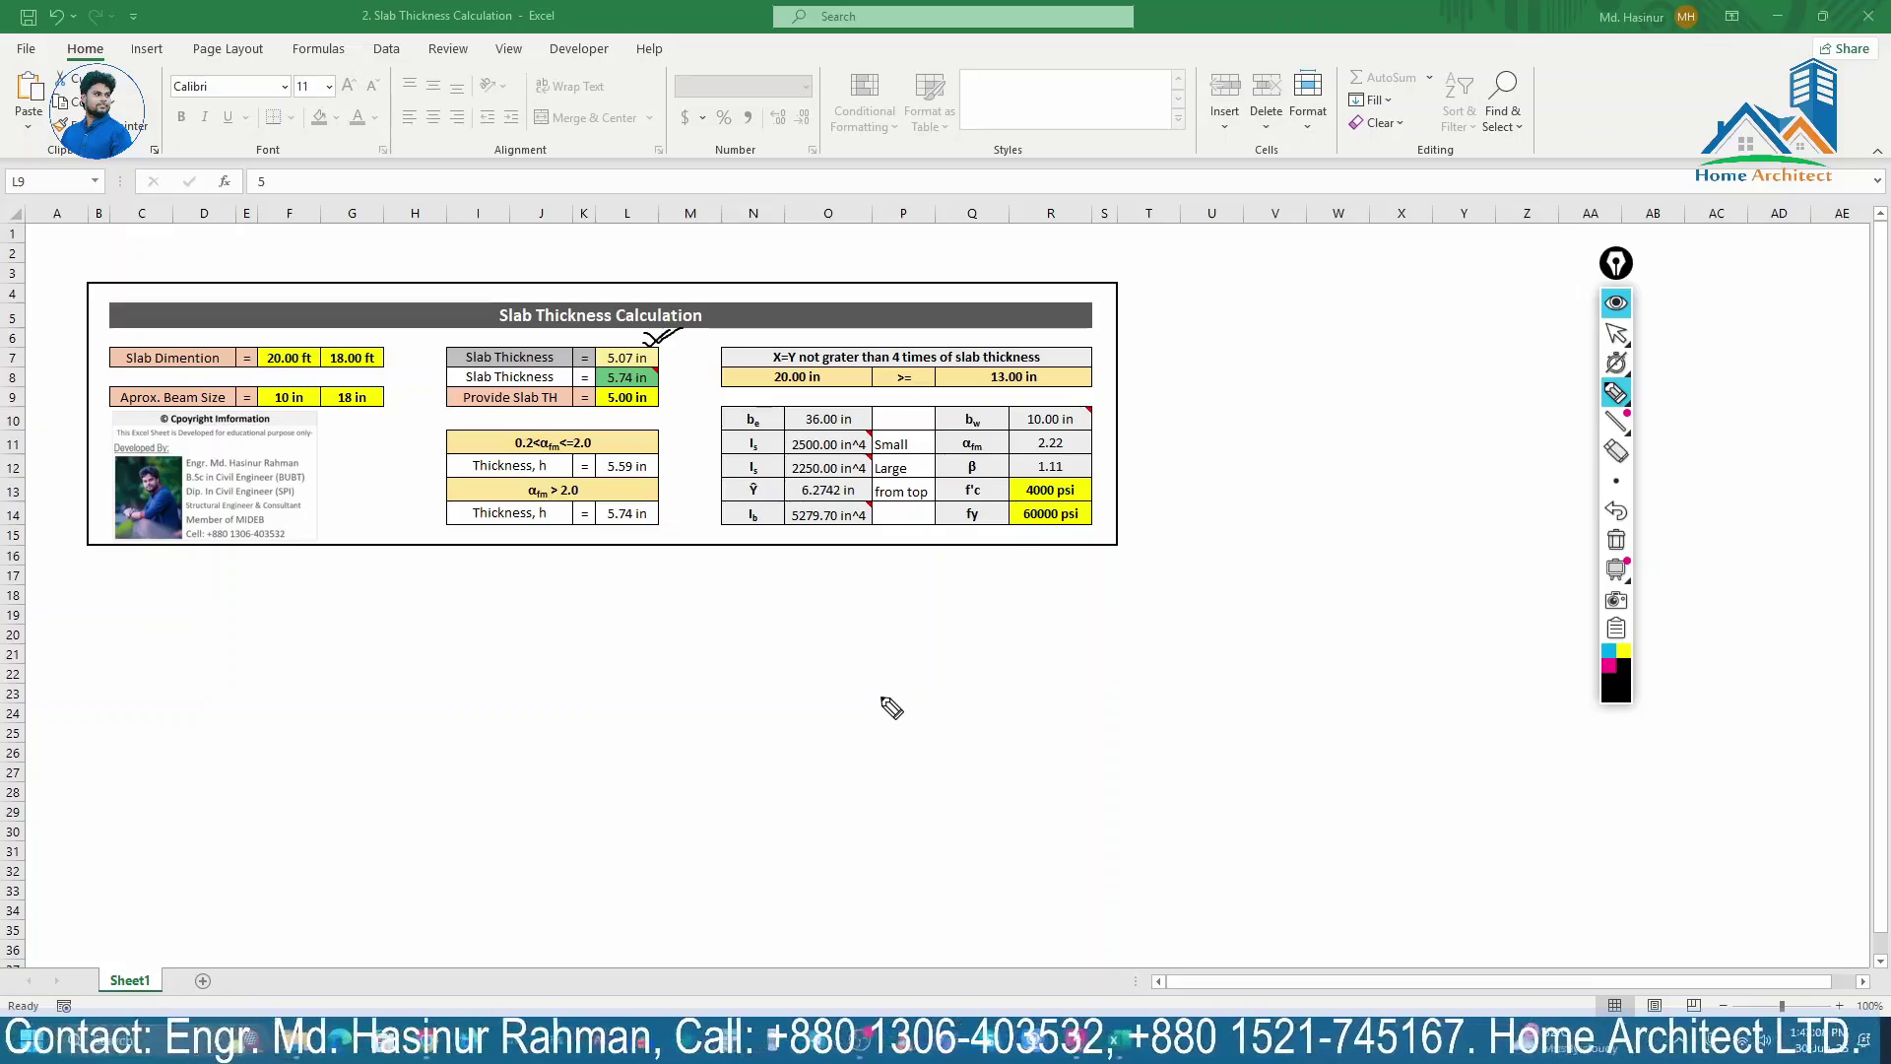
{"action": "left_click_drag", "start_coordinate": [884, 745], "coordinate": [864, 757]}
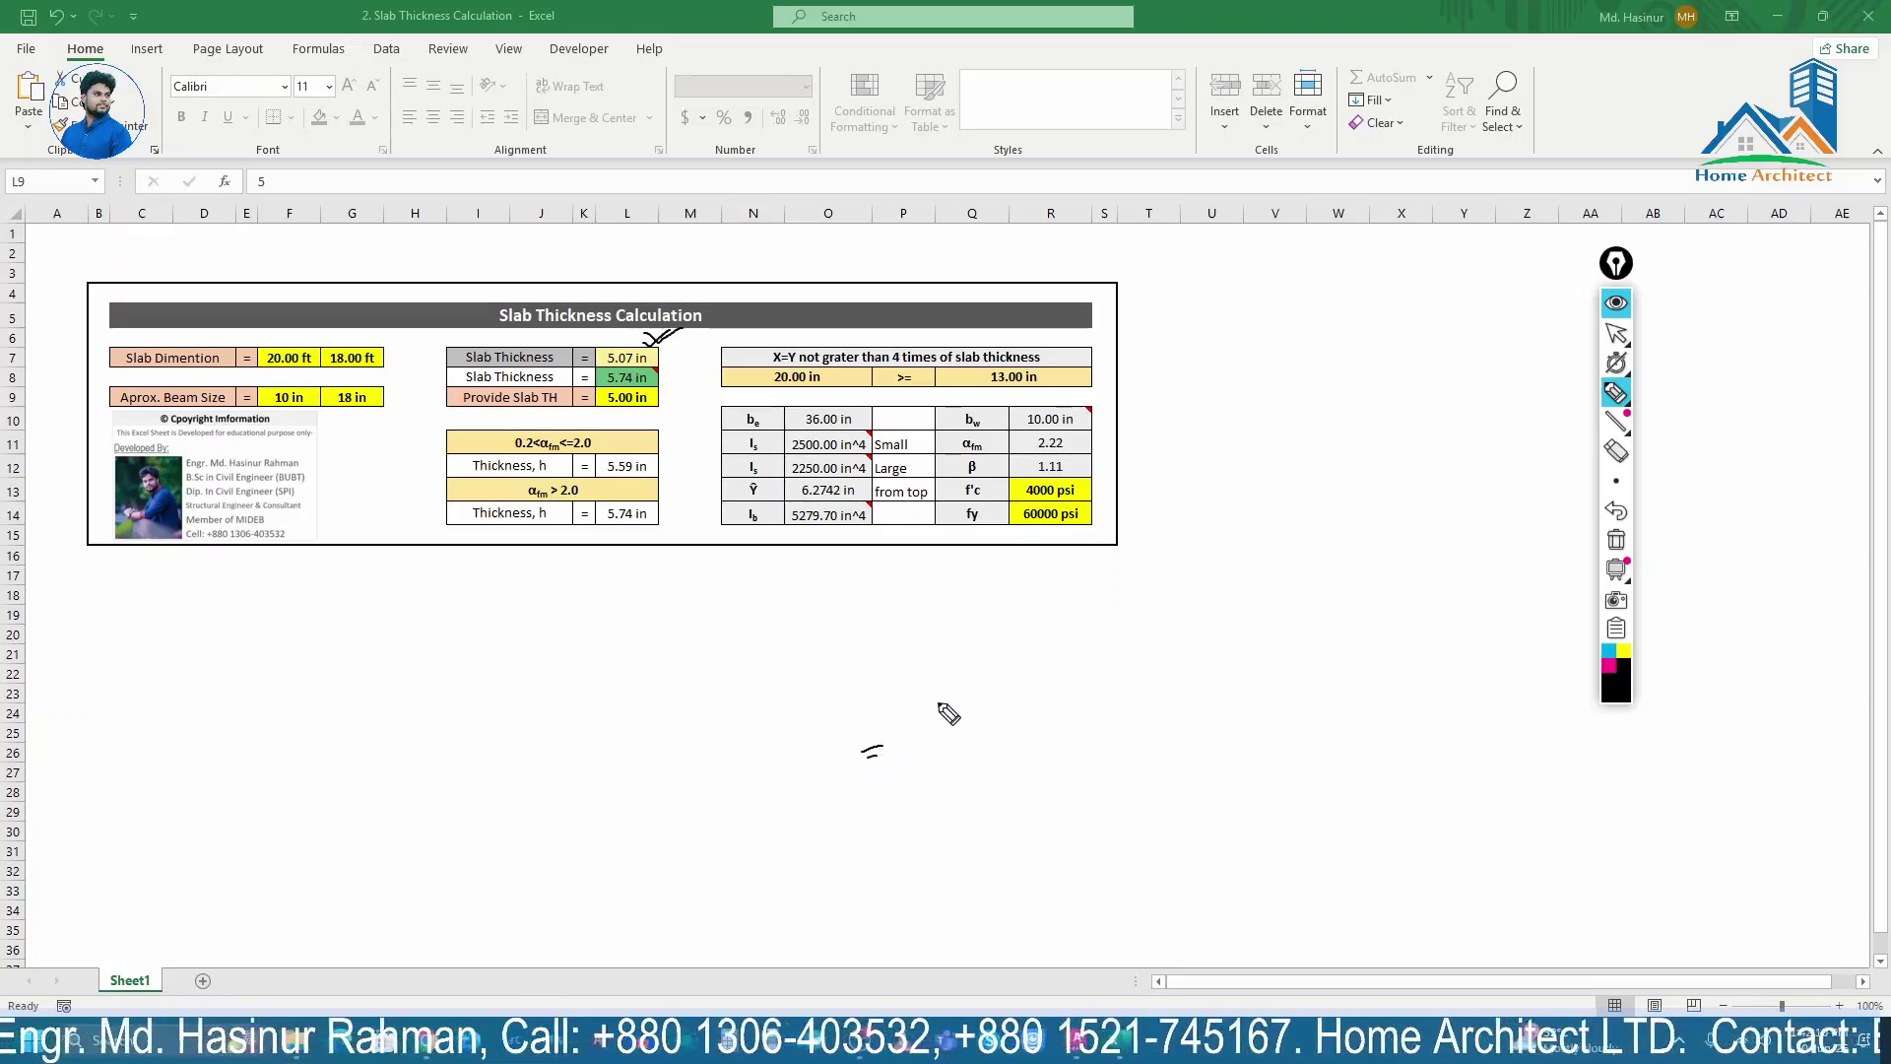
{"action": "left_click_drag", "start_coordinate": [919, 695], "coordinate": [937, 722]}
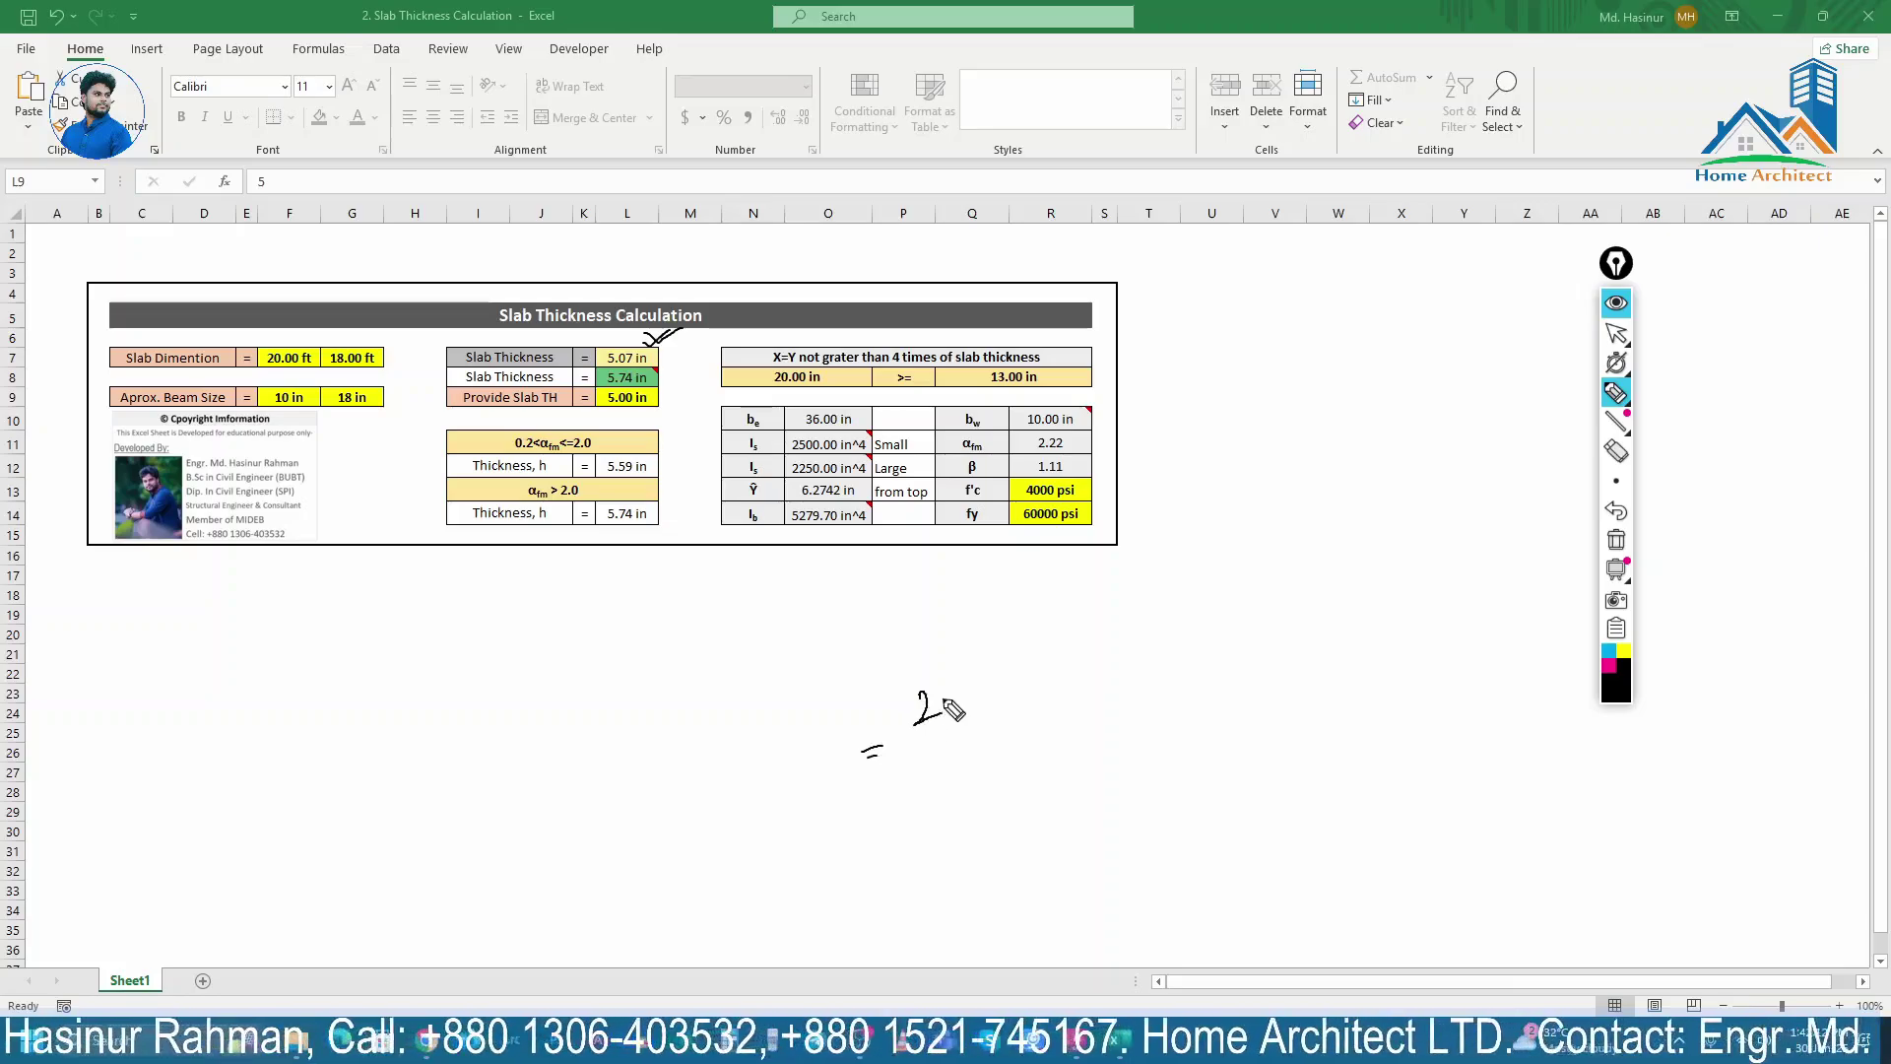
{"action": "mouse_move", "coordinate": [939, 653]}
{"action": "left_mouse_down"}
{"action": "mouse_move", "coordinate": [979, 727]}
{"action": "mouse_move", "coordinate": [969, 689]}
{"action": "mouse_move", "coordinate": [1020, 674]}
{"action": "mouse_move", "coordinate": [1036, 638]}
{"action": "mouse_move", "coordinate": [1024, 670]}
{"action": "mouse_move", "coordinate": [1062, 670]}
{"action": "left_mouse_up"}
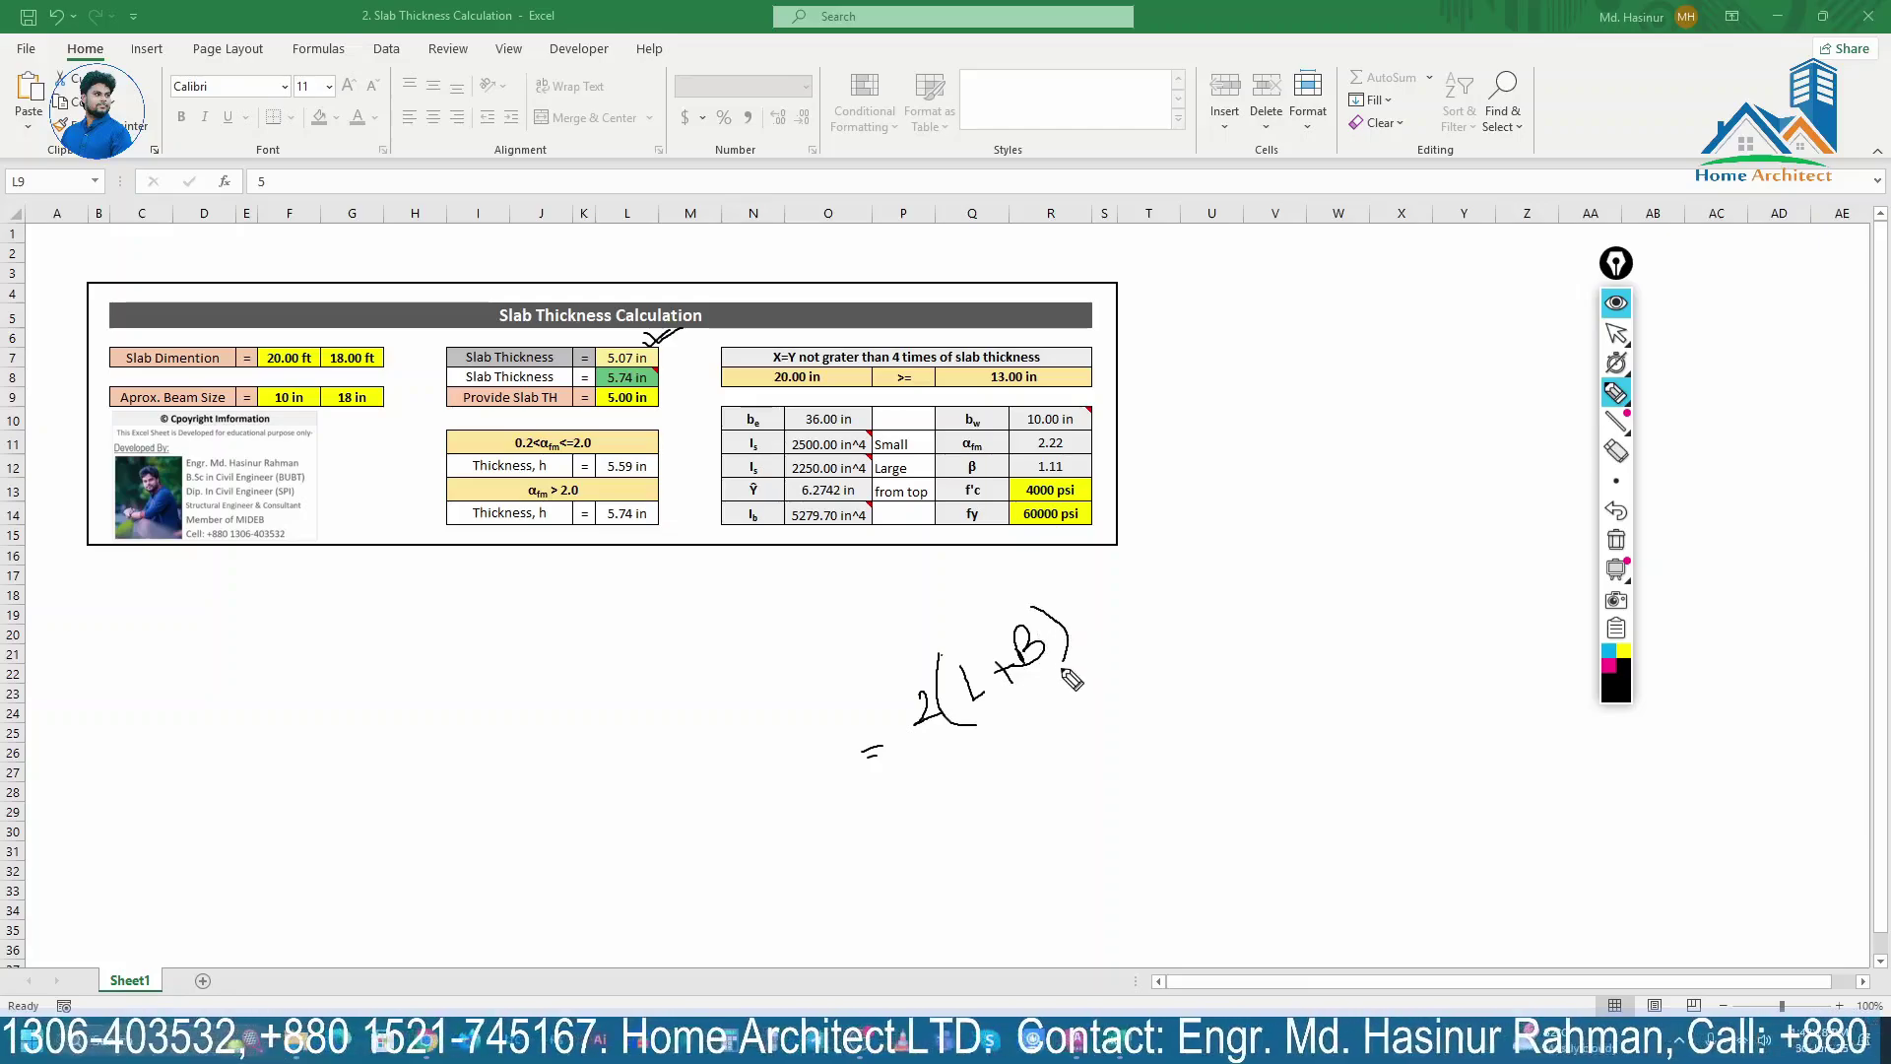
{"action": "left_click_drag", "start_coordinate": [914, 746], "coordinate": [1095, 687]}
{"action": "mouse_move", "coordinate": [1003, 743]}
{"action": "left_mouse_down"}
{"action": "mouse_move", "coordinate": [1025, 774]}
{"action": "mouse_move", "coordinate": [1027, 751]}
{"action": "mouse_move", "coordinate": [1046, 758]}
{"action": "mouse_move", "coordinate": [1036, 731]}
{"action": "mouse_move", "coordinate": [1052, 749]}
{"action": "mouse_move", "coordinate": [1065, 721]}
{"action": "left_mouse_up"}
Step: Mark L and B in the handwritten formula with cyan curves, and erase all annotations and hide the drawing tools
{"action": "left_click", "coordinate": [1608, 651]}
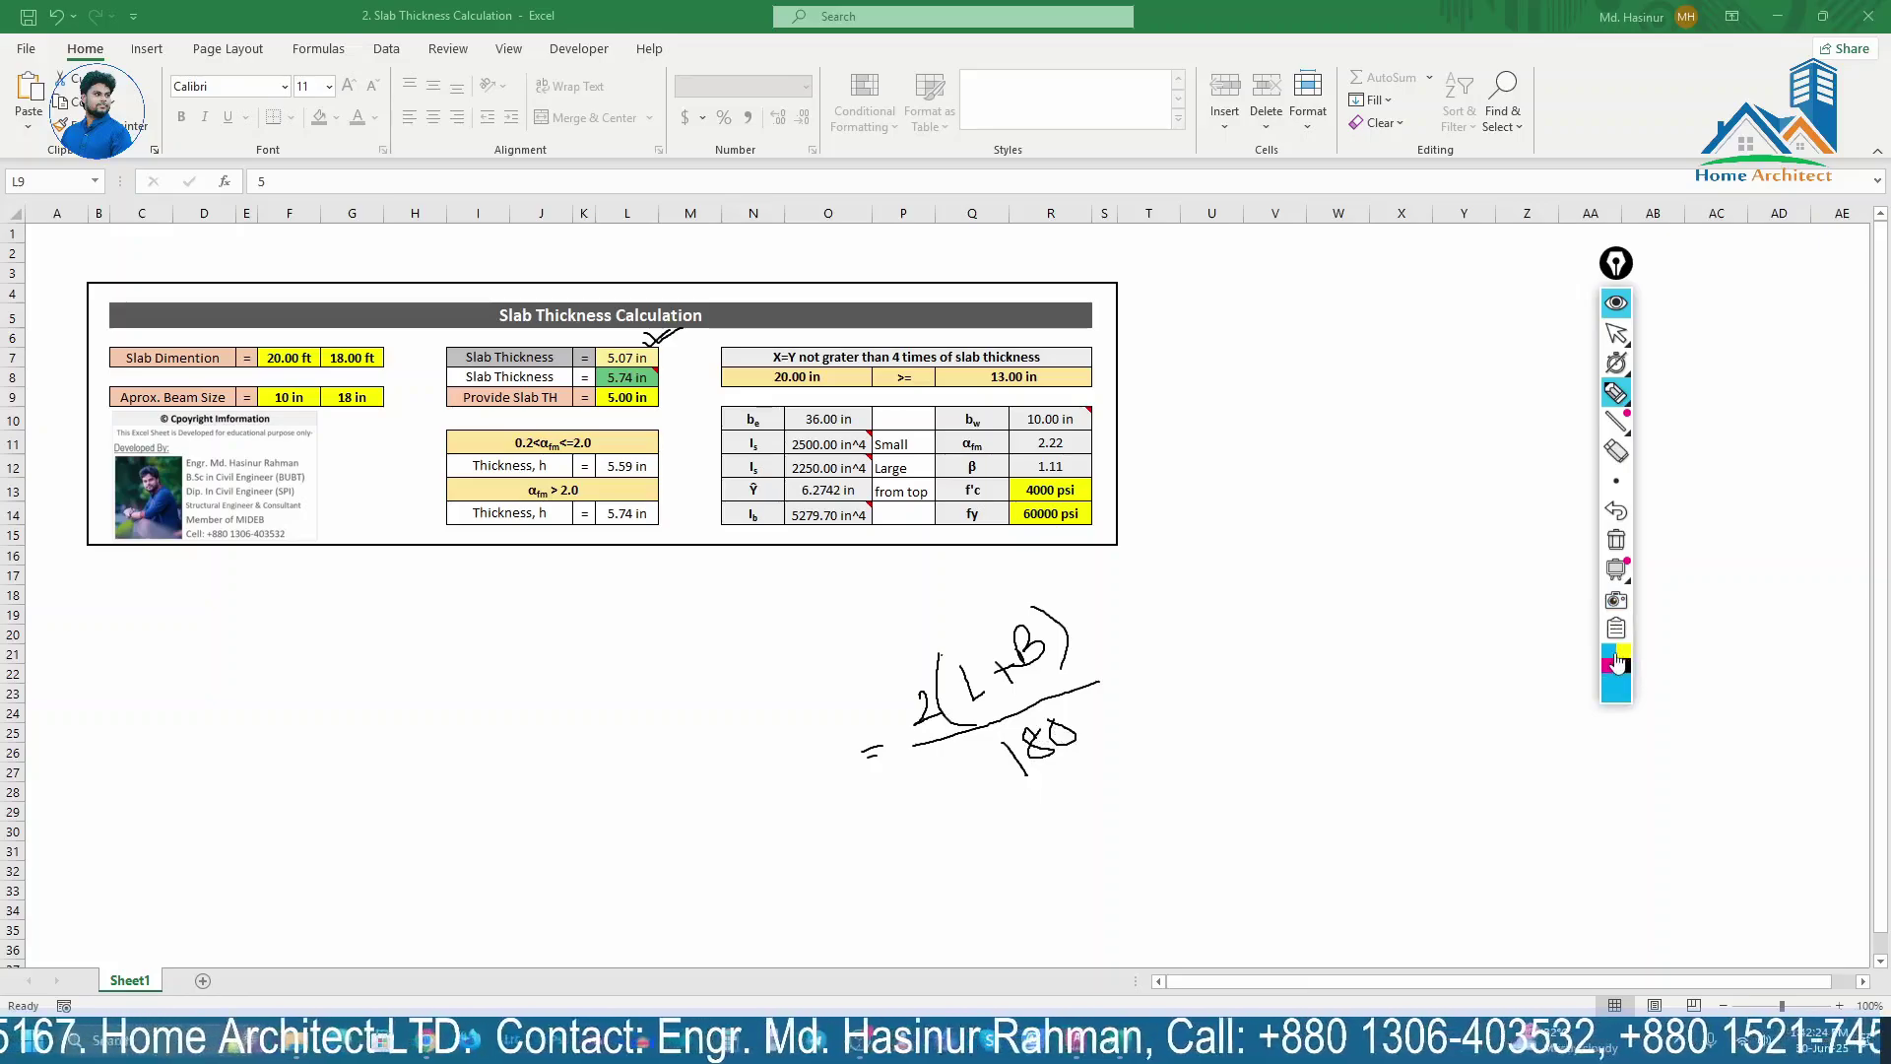
{"action": "mouse_move", "coordinate": [884, 643]}
{"action": "left_mouse_down"}
{"action": "mouse_move", "coordinate": [985, 662]}
{"action": "mouse_move", "coordinate": [1085, 591]}
{"action": "left_mouse_up"}
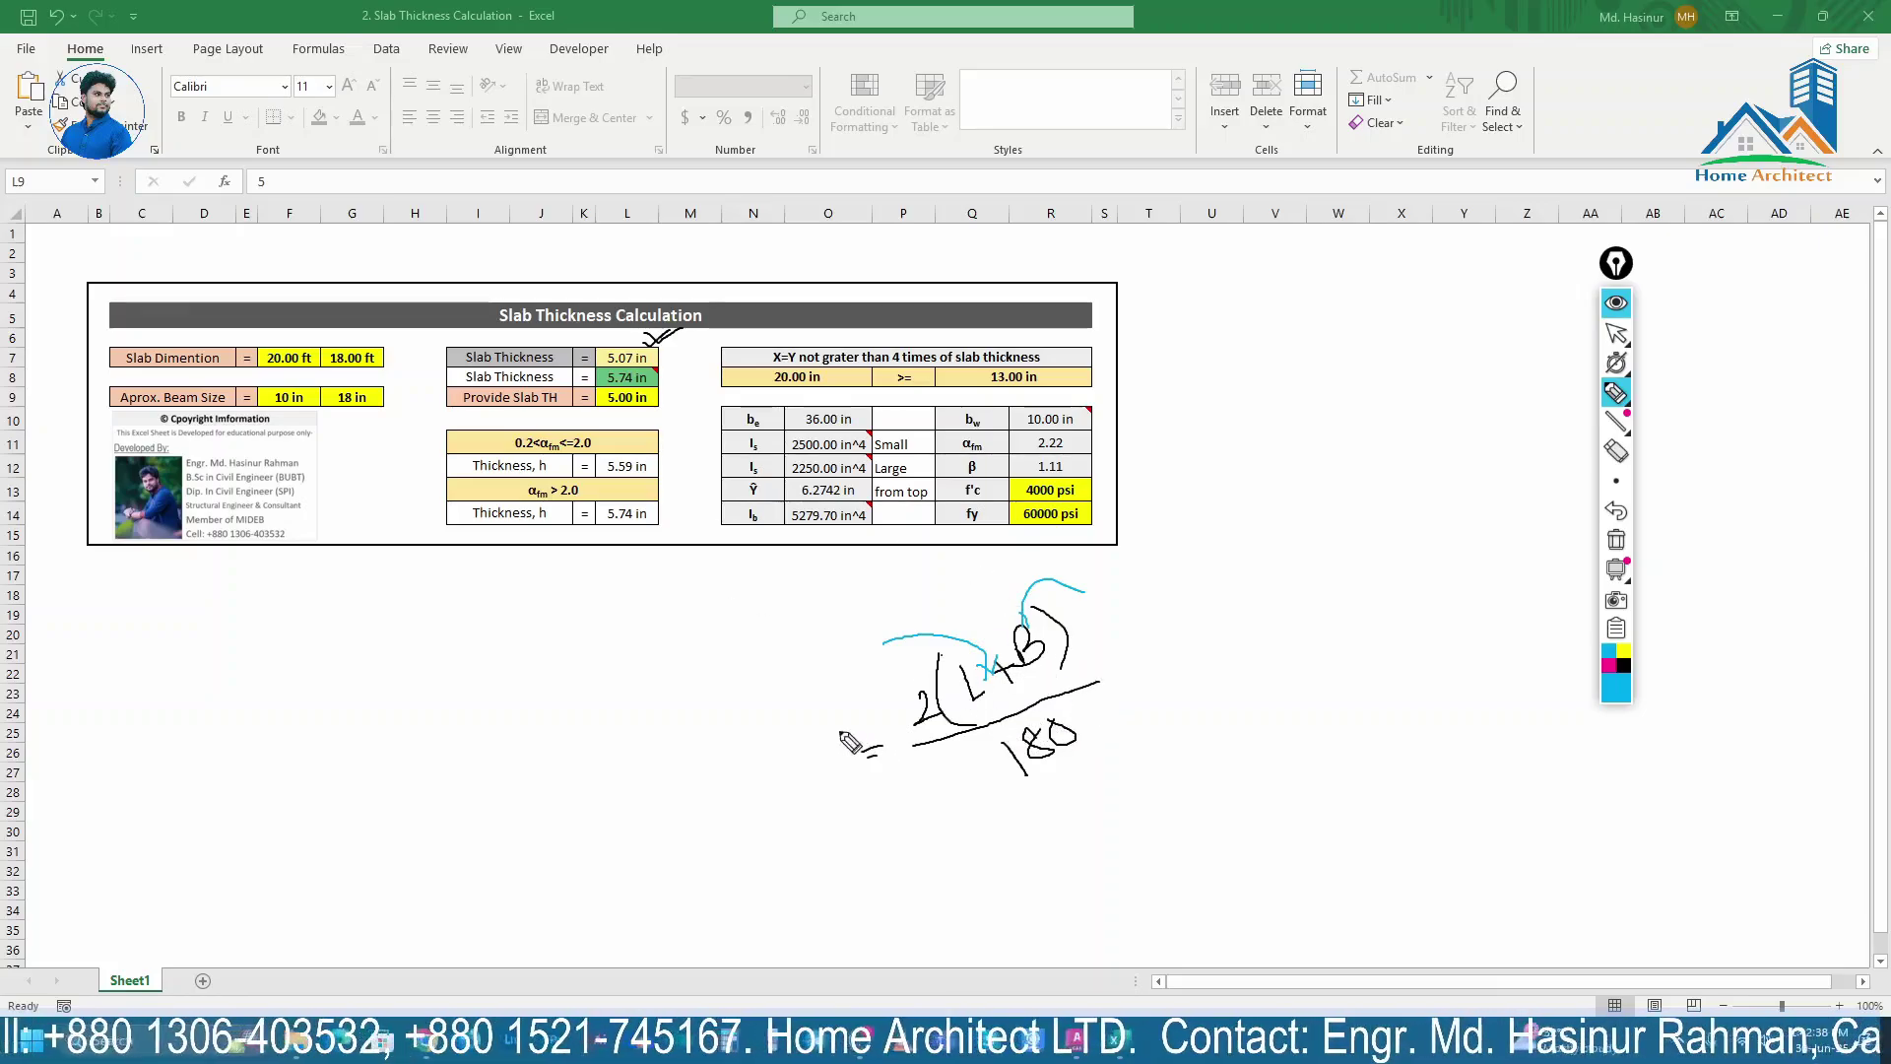
{"action": "left_click", "coordinate": [1615, 539]}
{"action": "left_click", "coordinate": [1615, 303]}
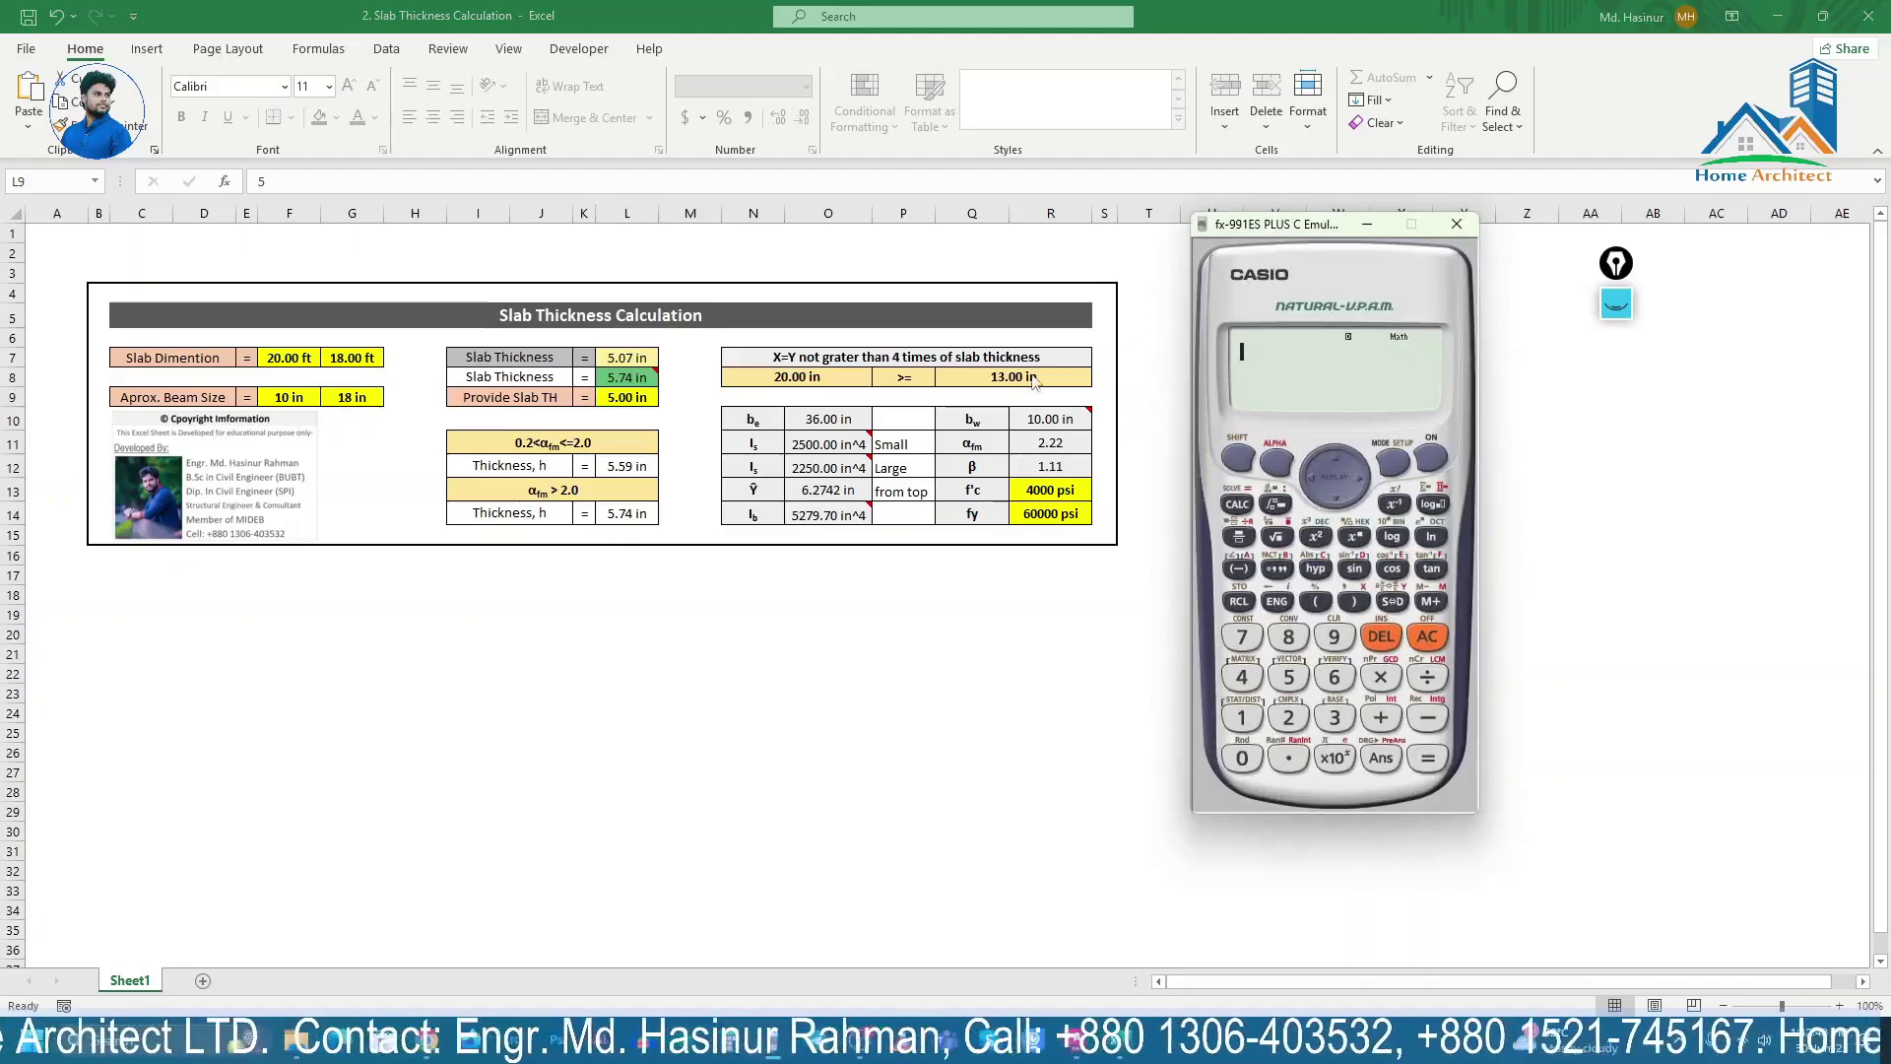
Step: In the fx-991ES PLUS C emulator, calculate the fraction 2(20+18)/180 and show the result as a decimal
{"action": "left_click", "coordinate": [1238, 536]}
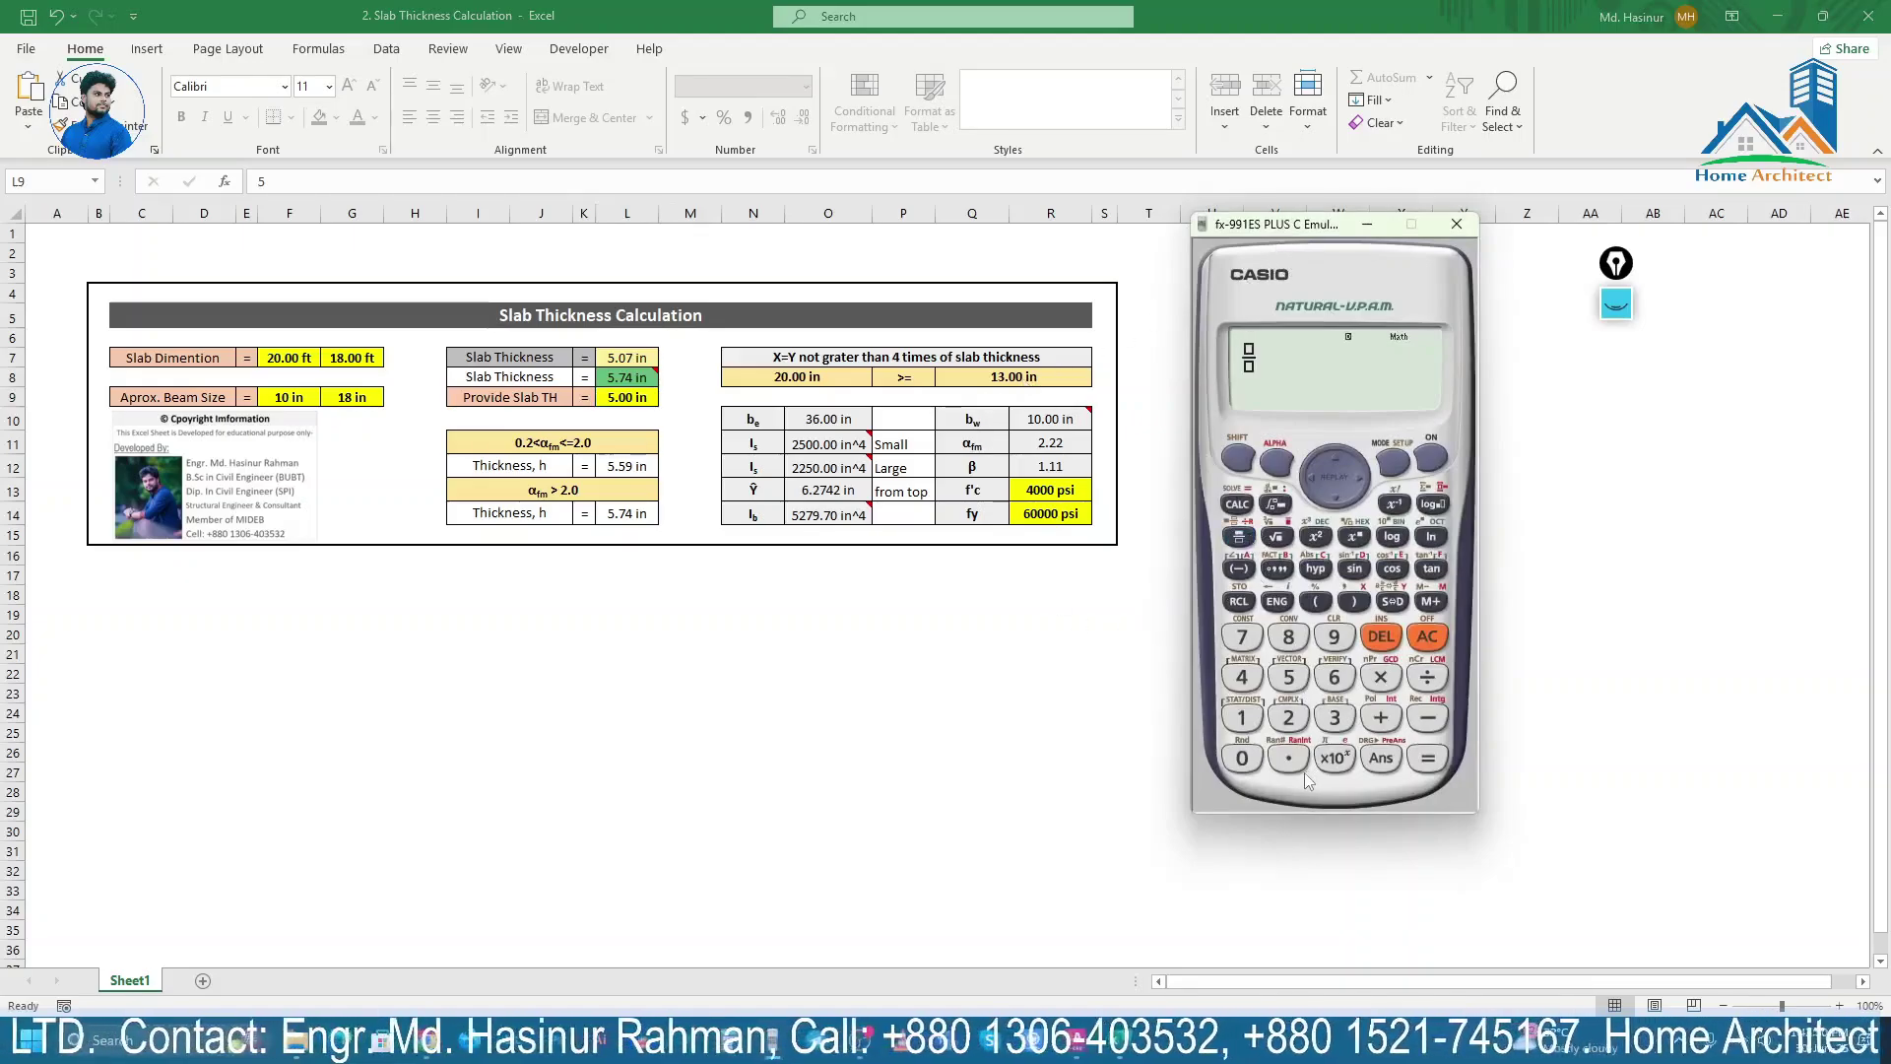
{"action": "left_click", "coordinate": [1288, 717]}
{"action": "left_click", "coordinate": [1317, 601]}
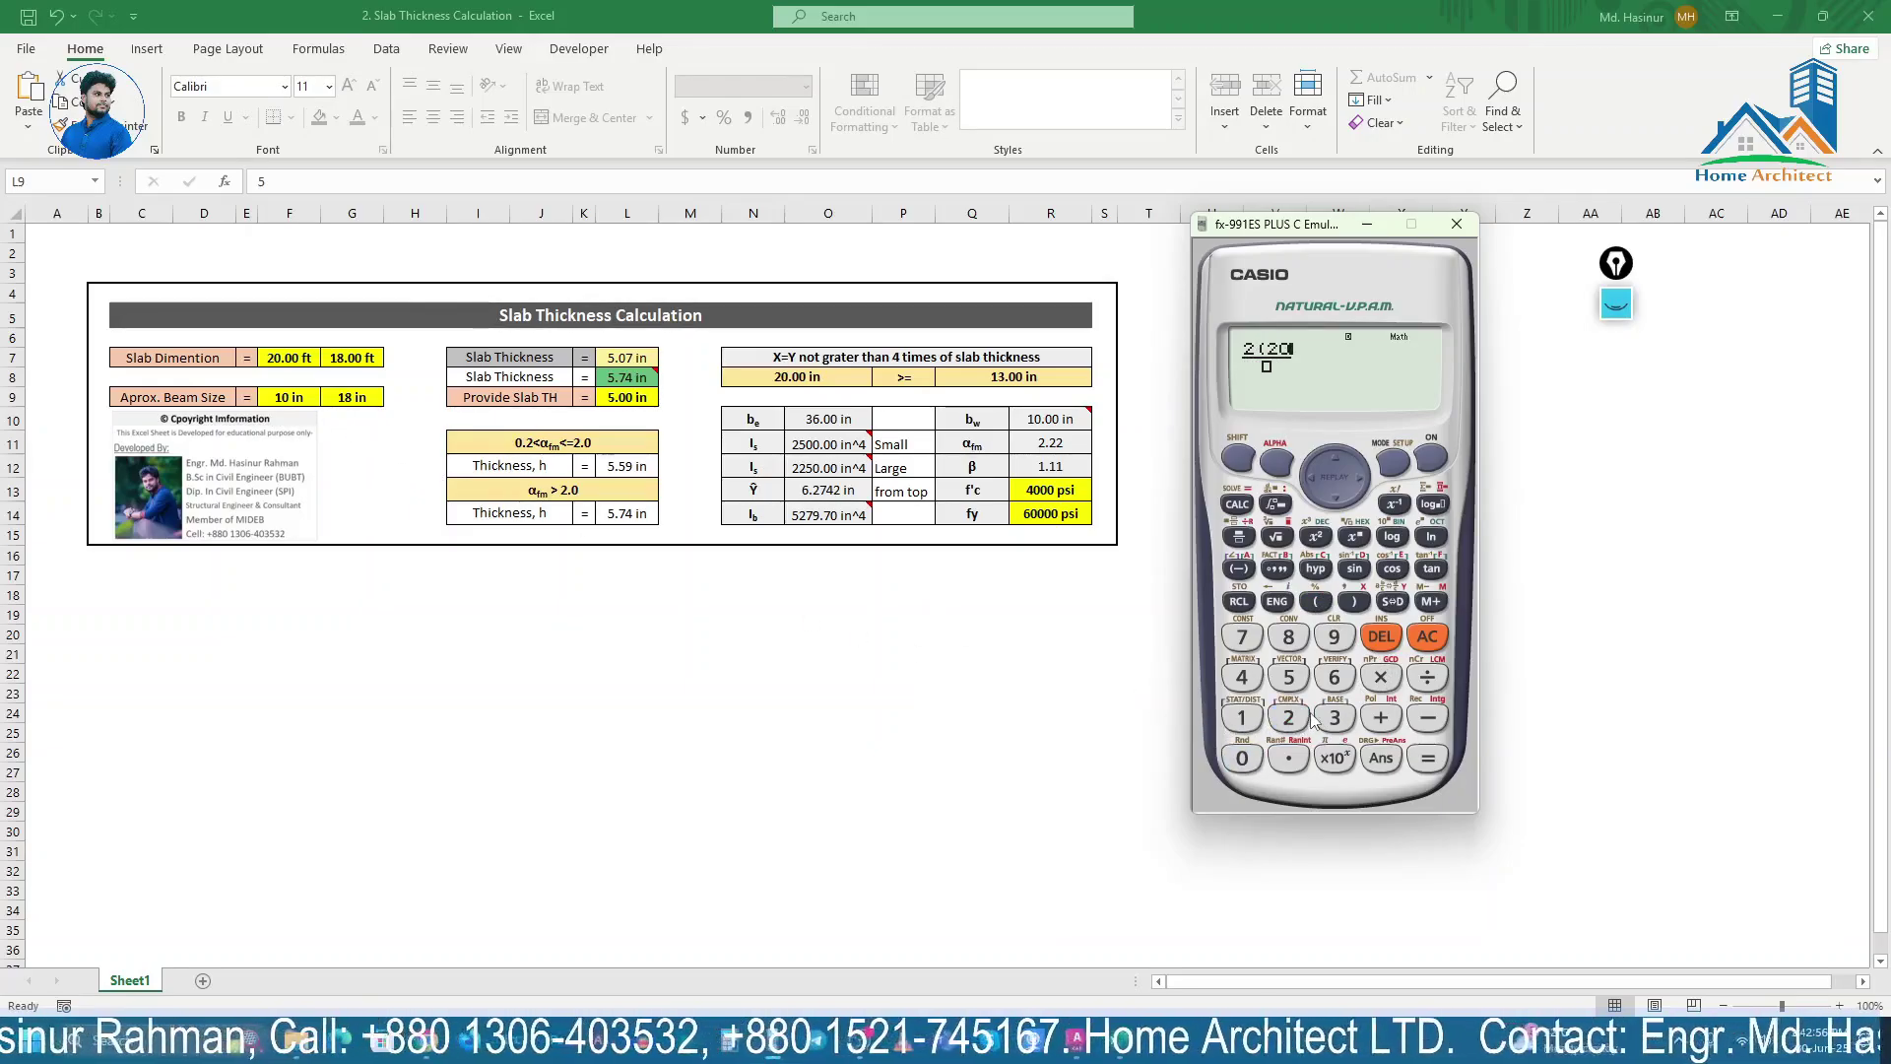
{"action": "type", "text": "20+18"}
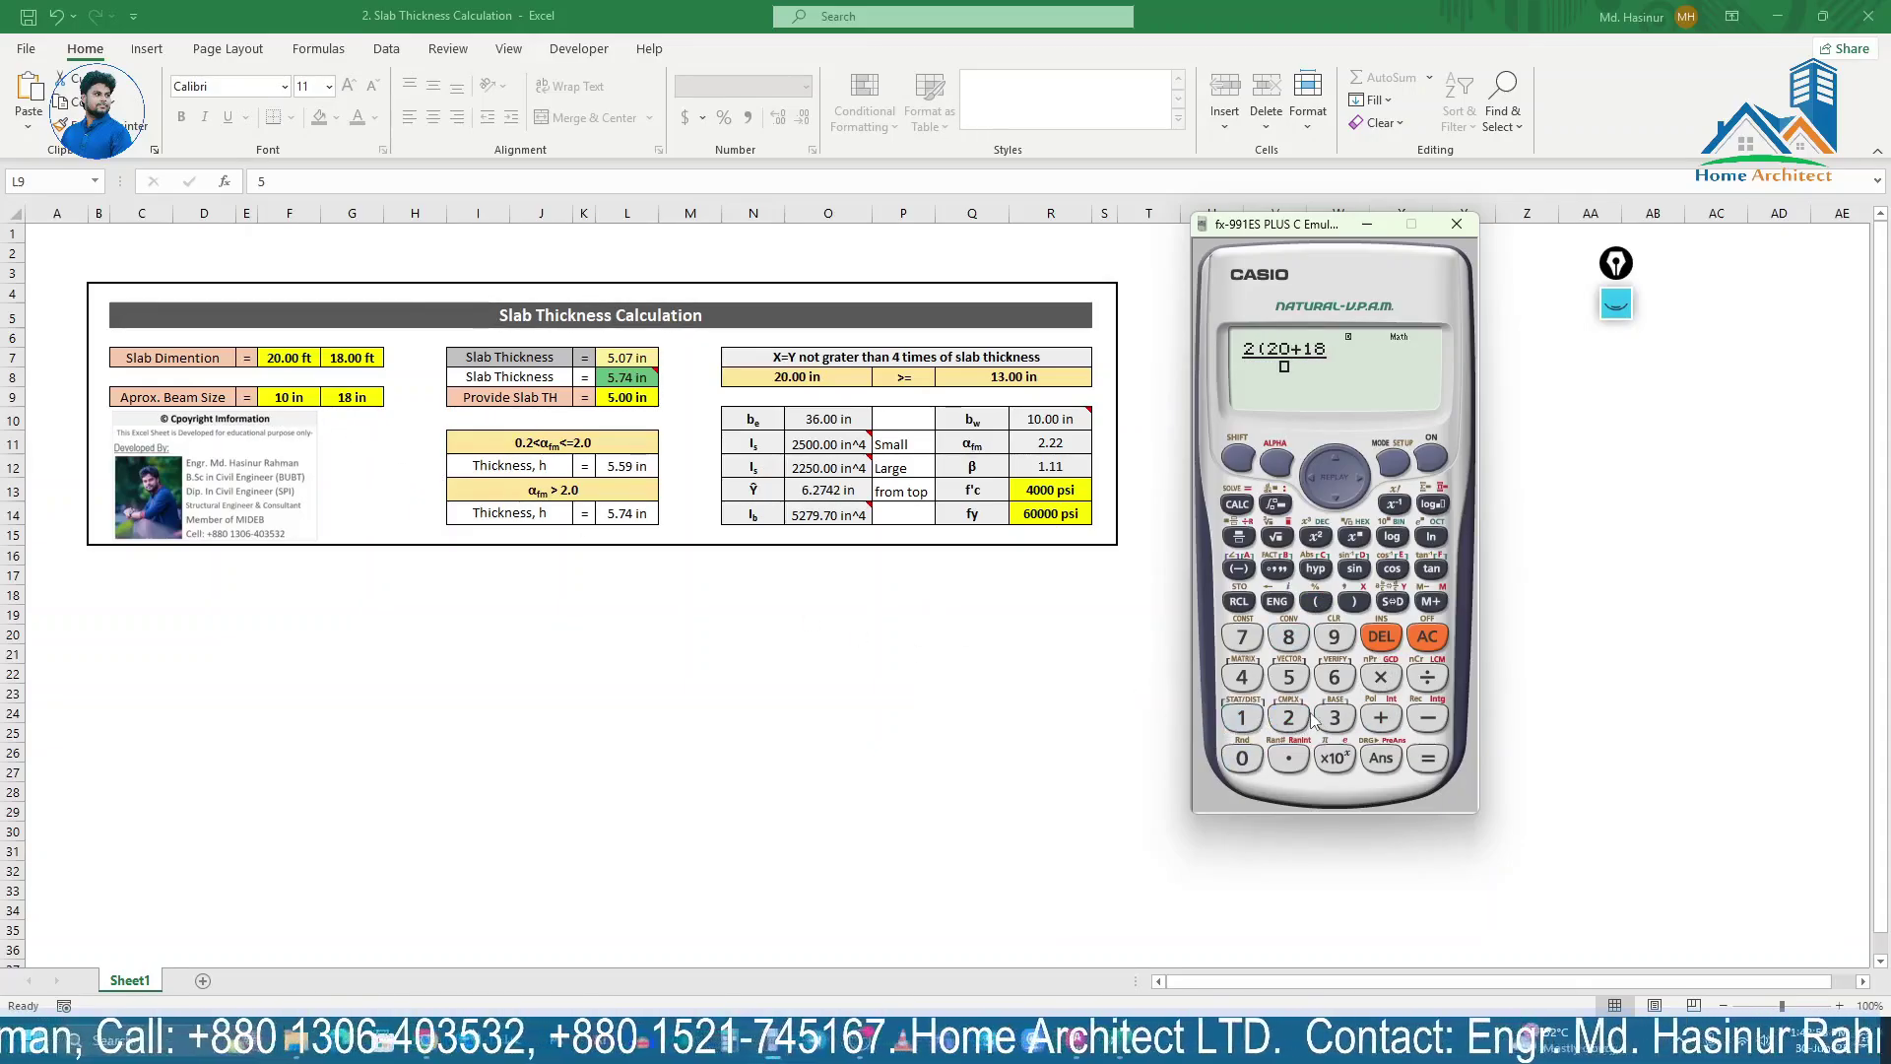
{"action": "left_click", "coordinate": [1350, 604]}
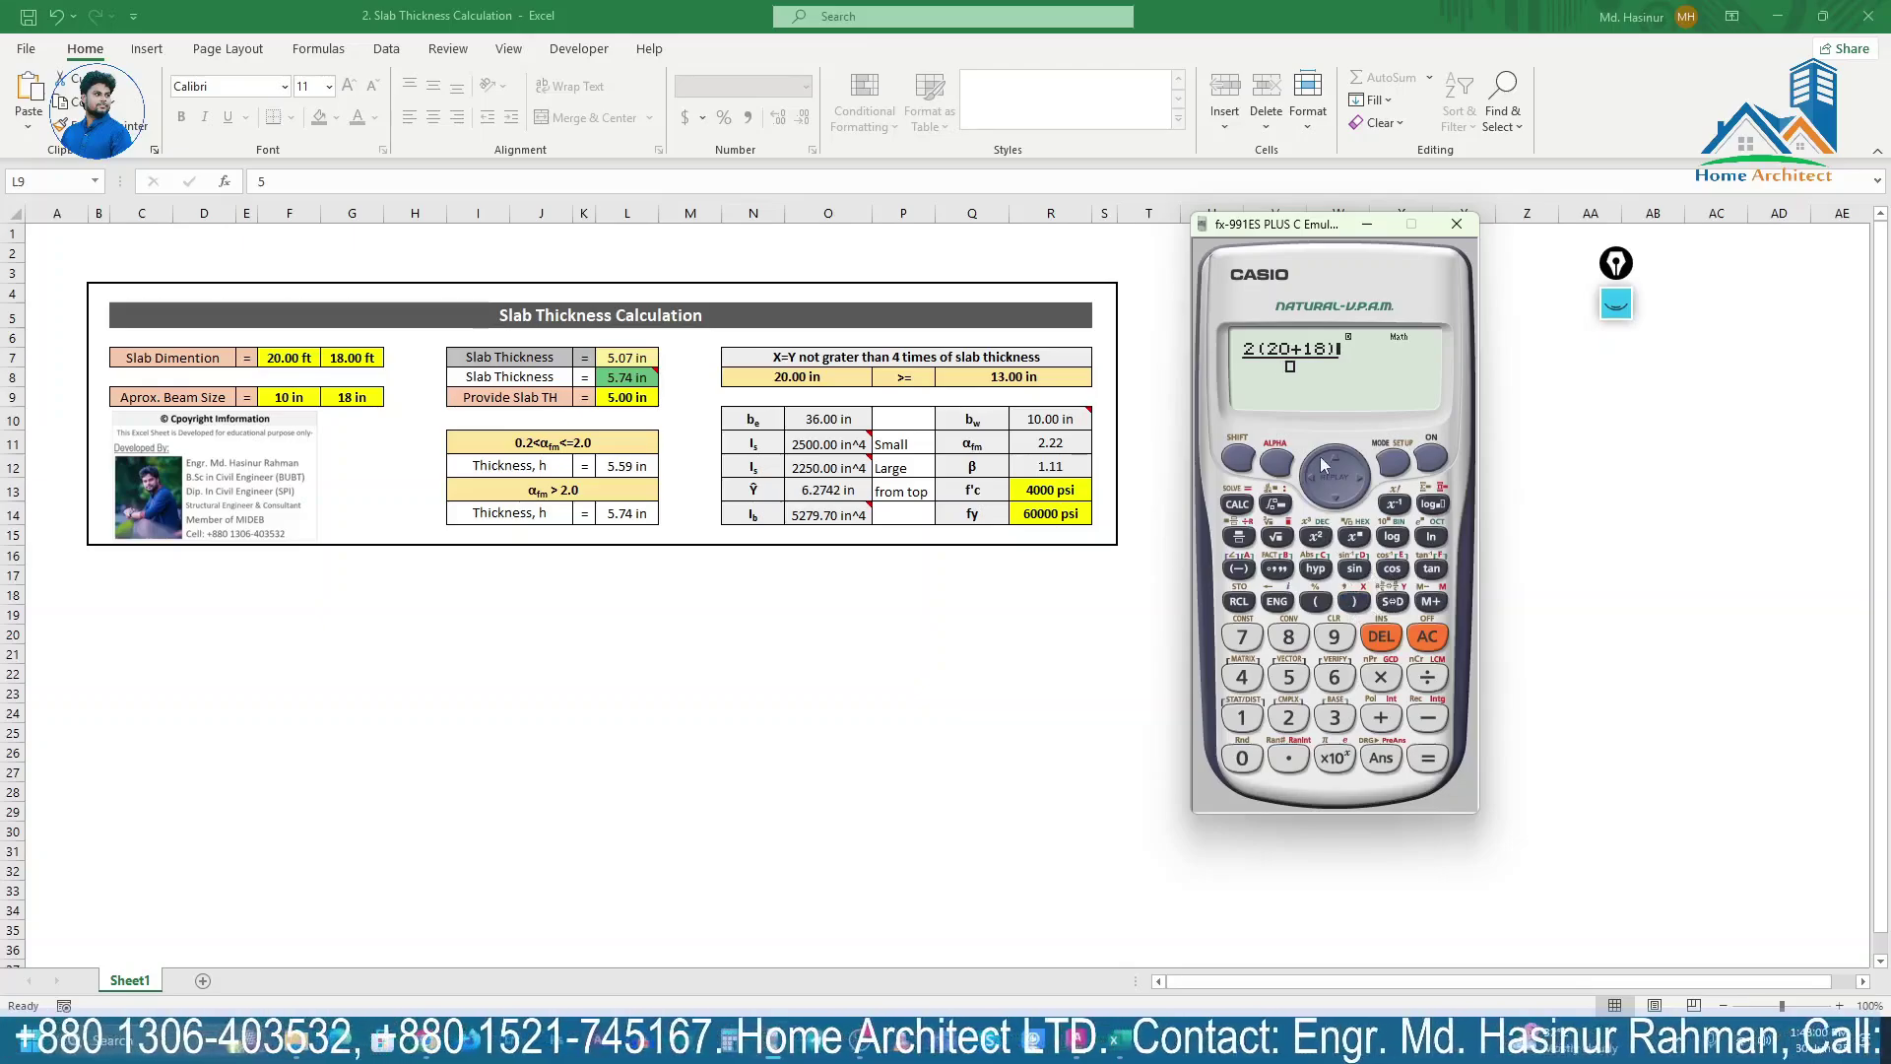
{"action": "type", "text": "180"}
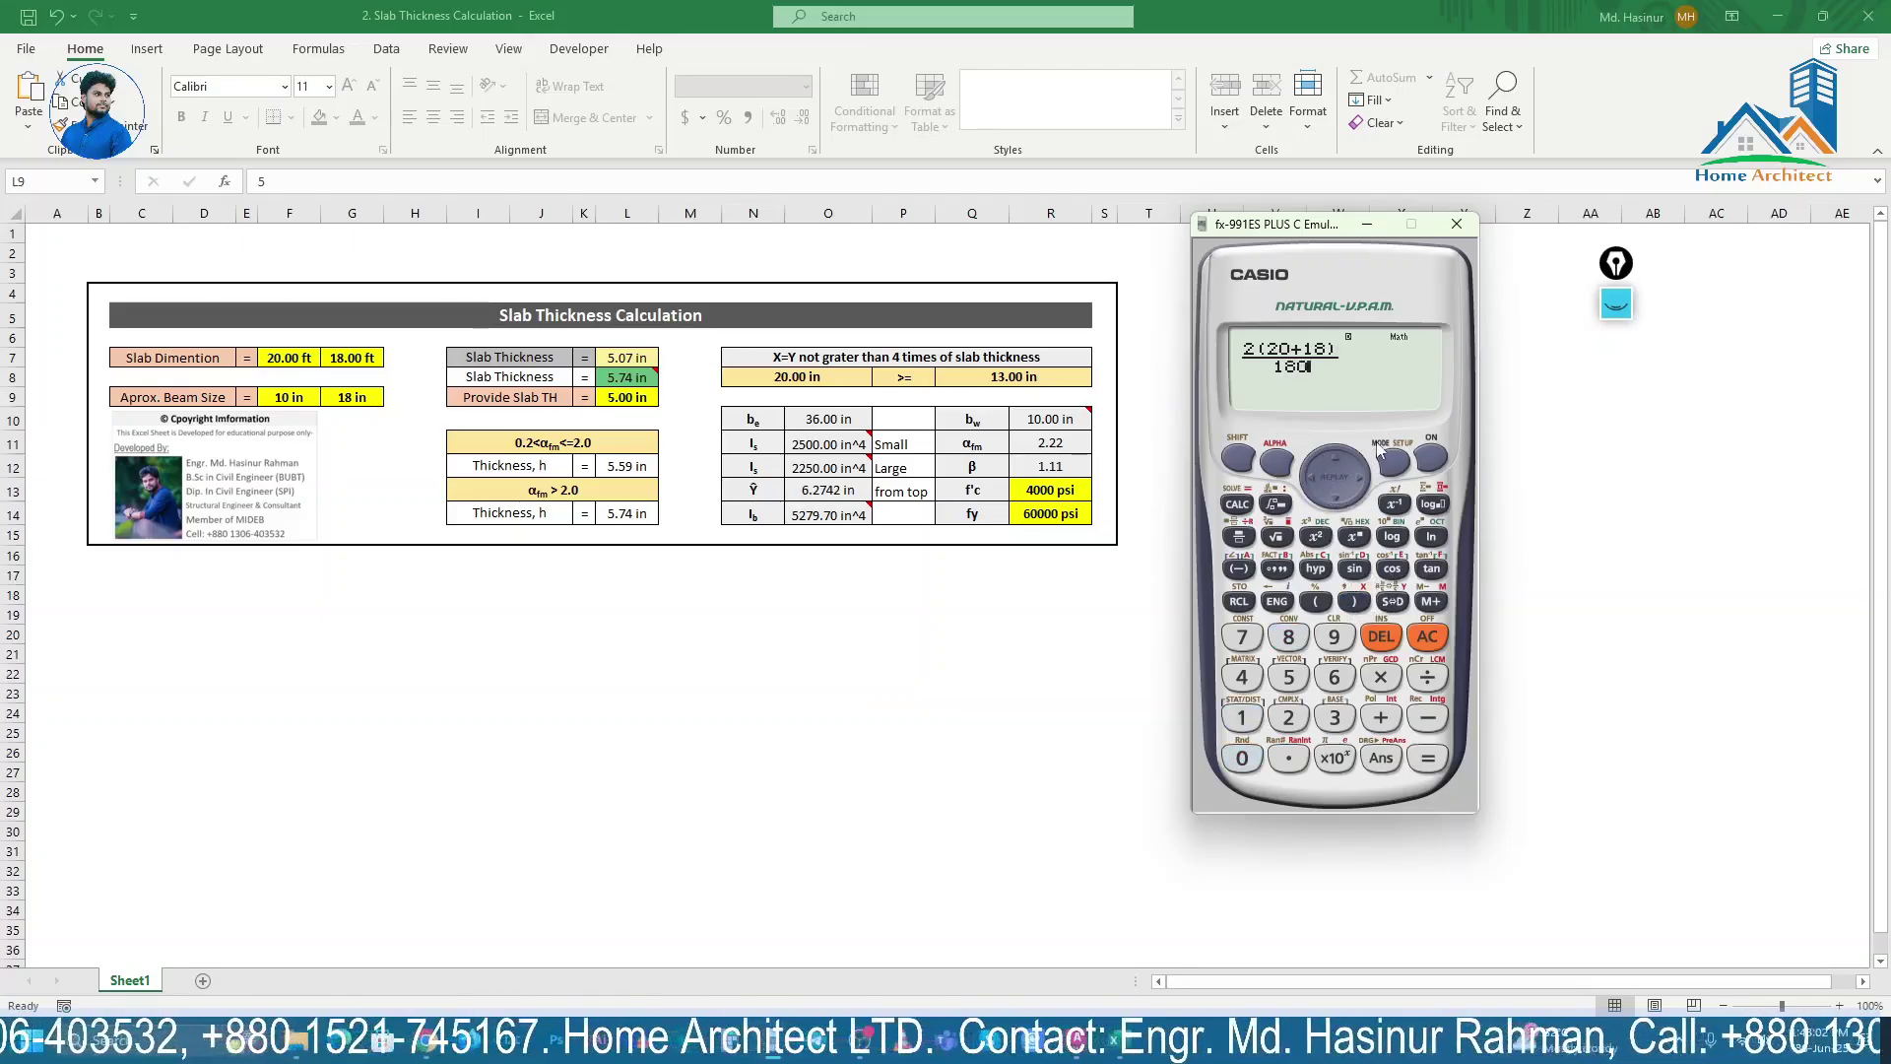
{"action": "key", "text": "Return"}
{"action": "left_click", "coordinate": [1392, 601]}
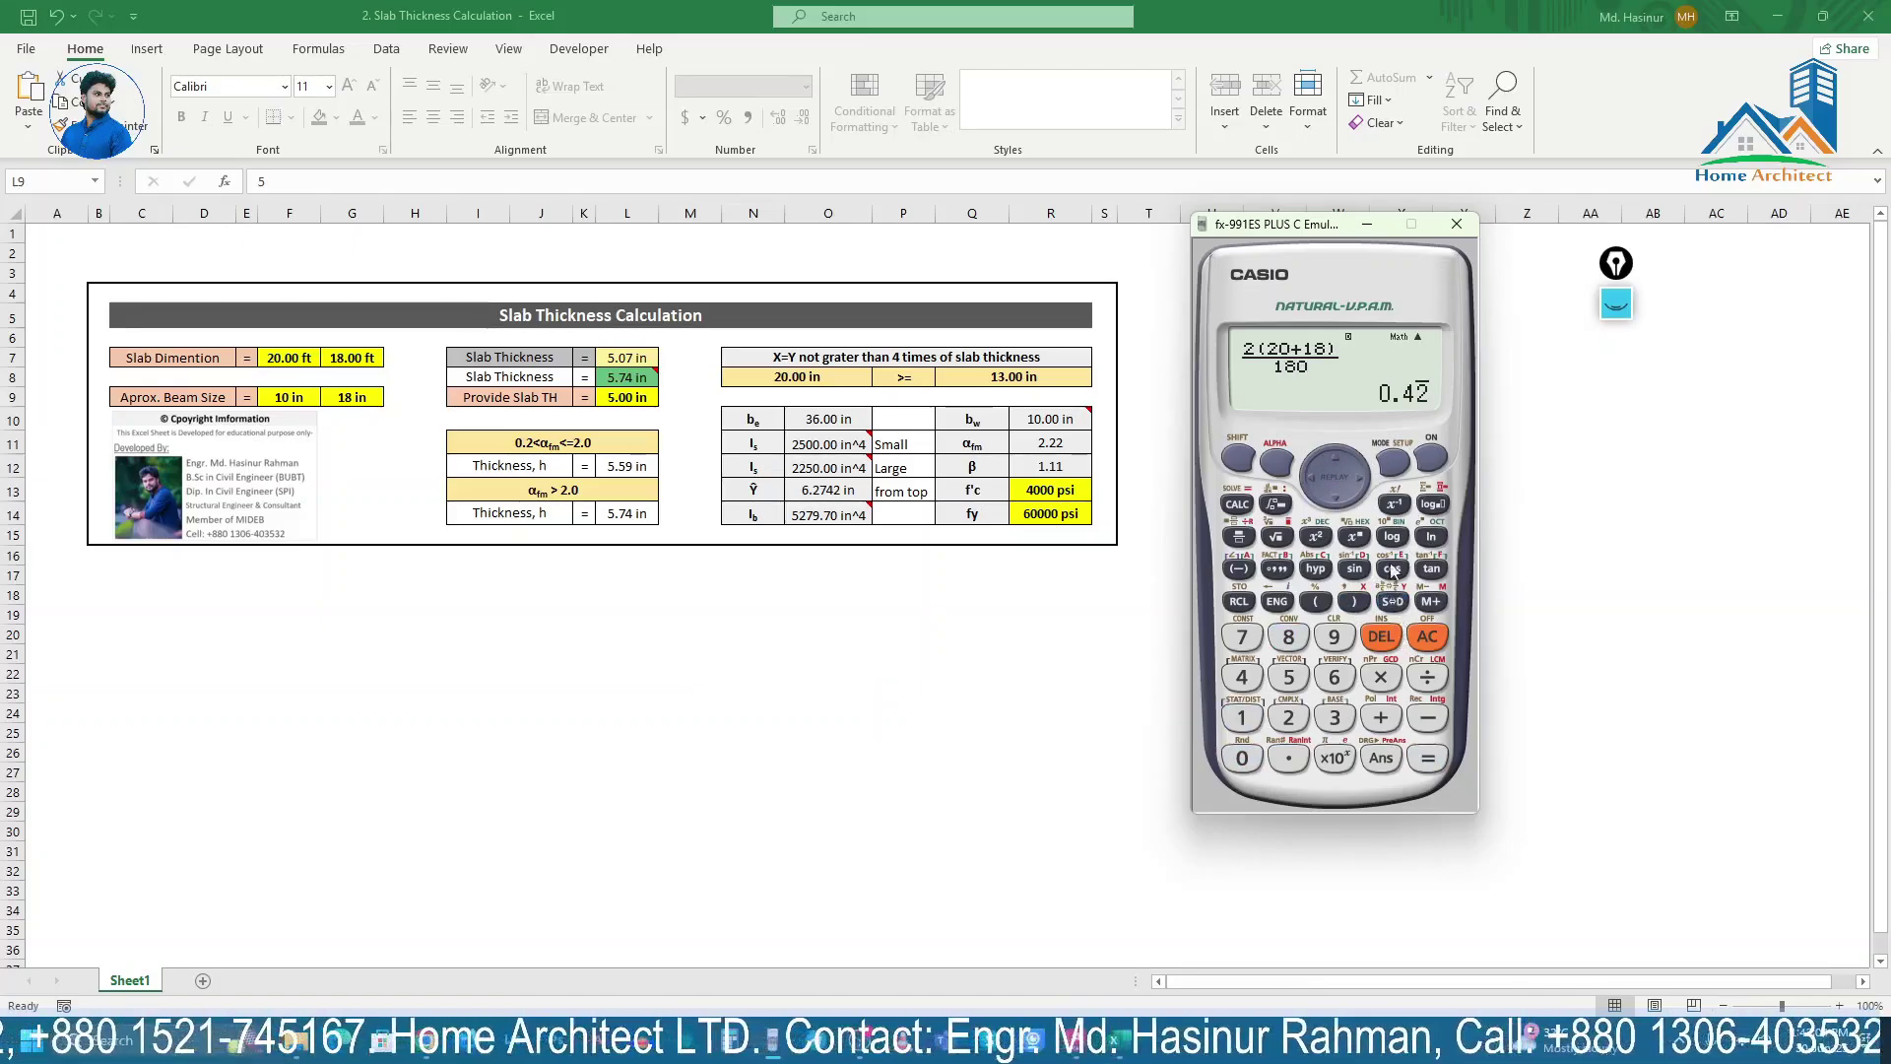